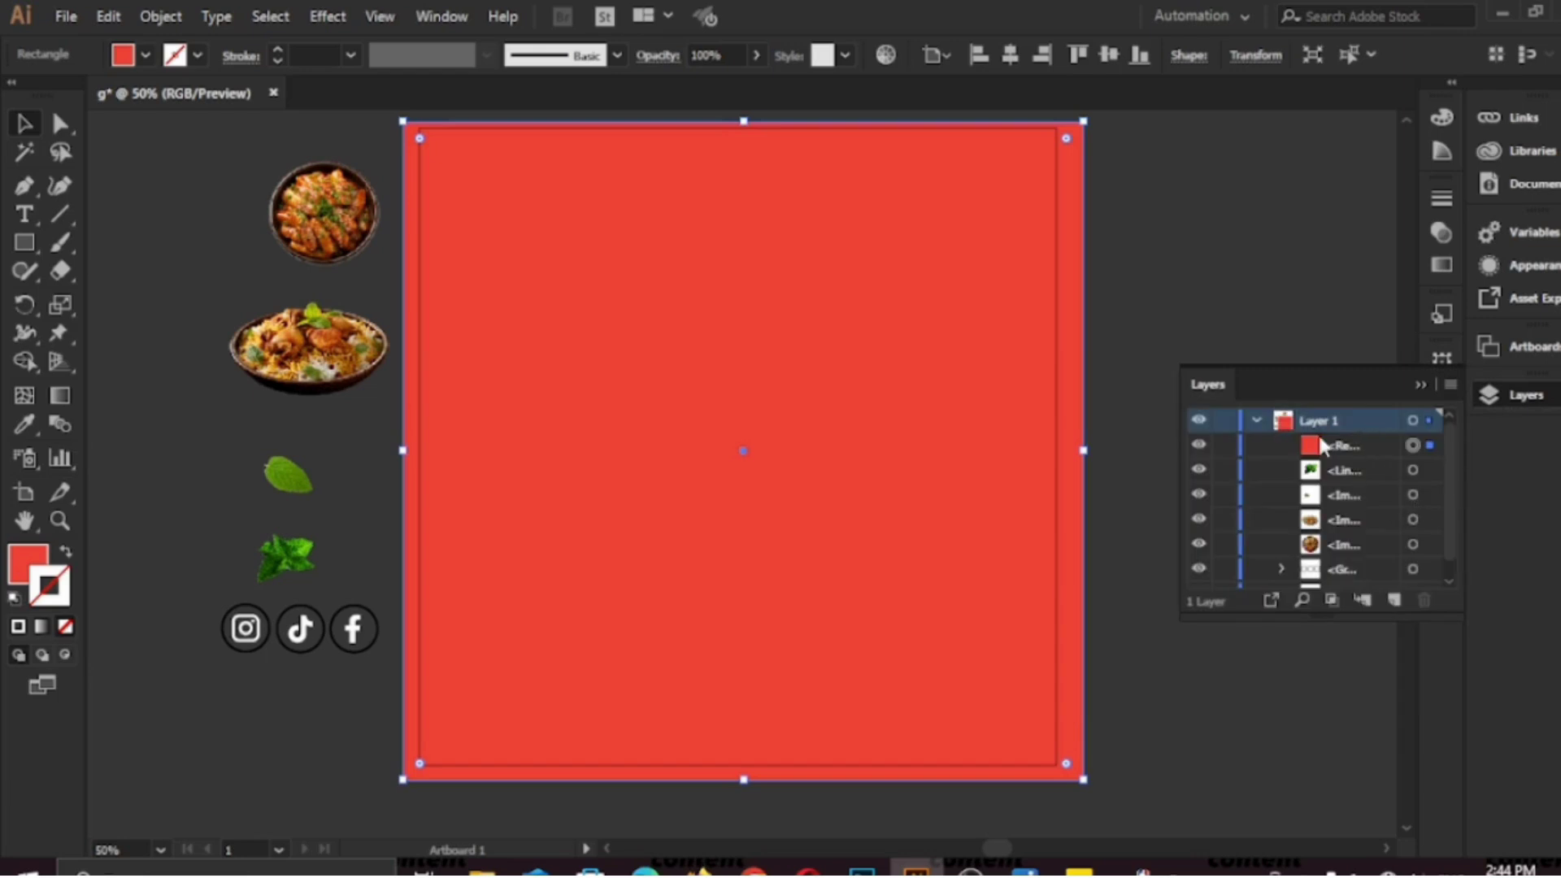
Move the red background rectangle beneath all other objects in Layer 1 and deselect it.
{"action": "left_click_drag", "start_coordinate": [1311, 450], "coordinate": [1321, 587]}
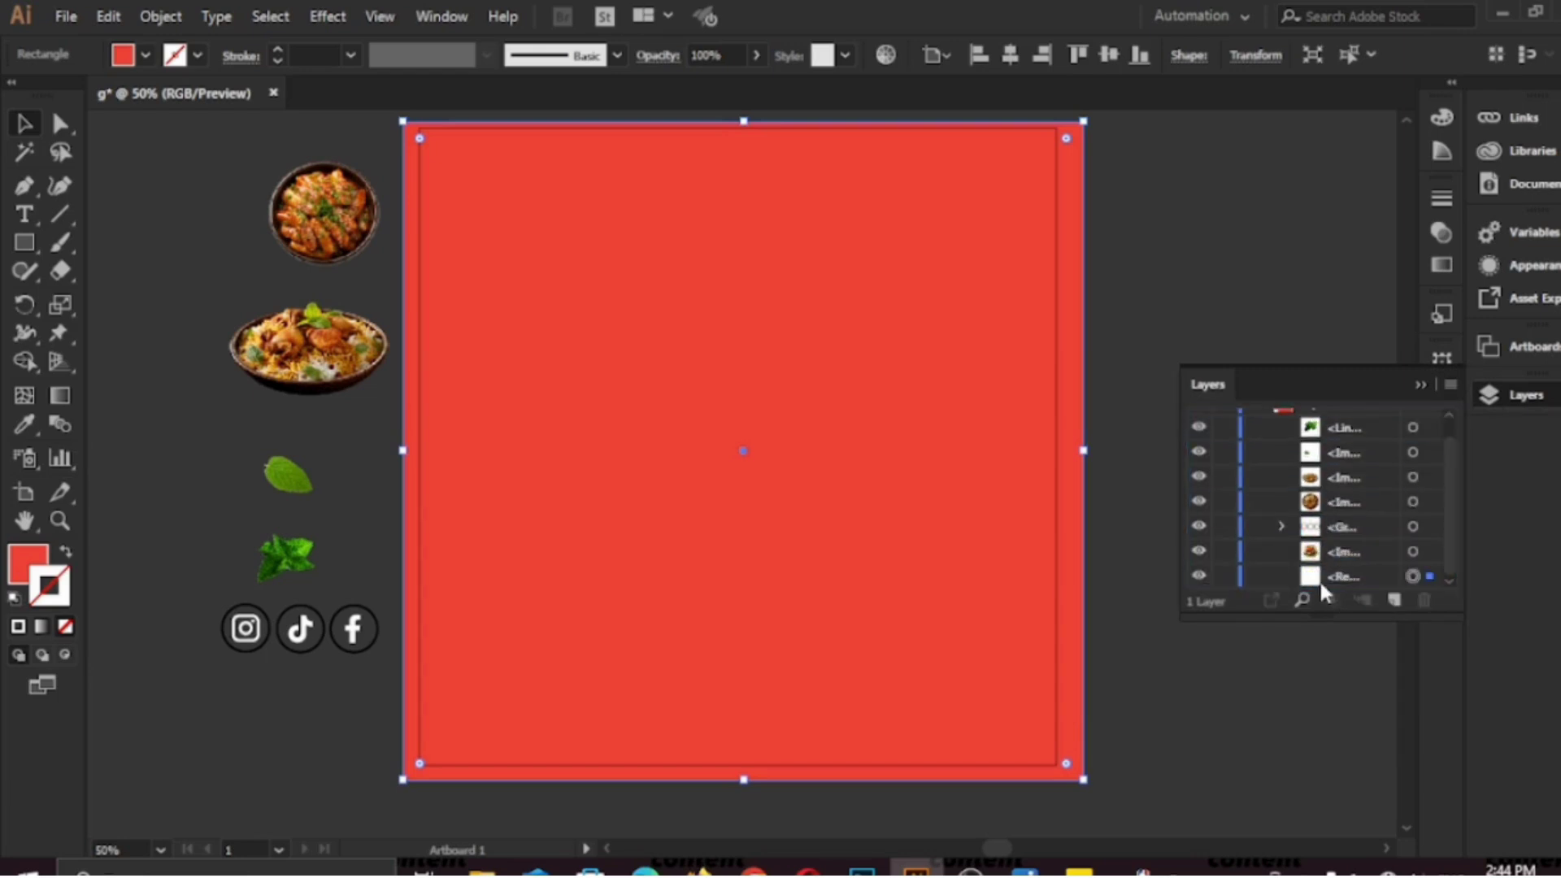
{"action": "left_click", "coordinate": [1422, 385]}
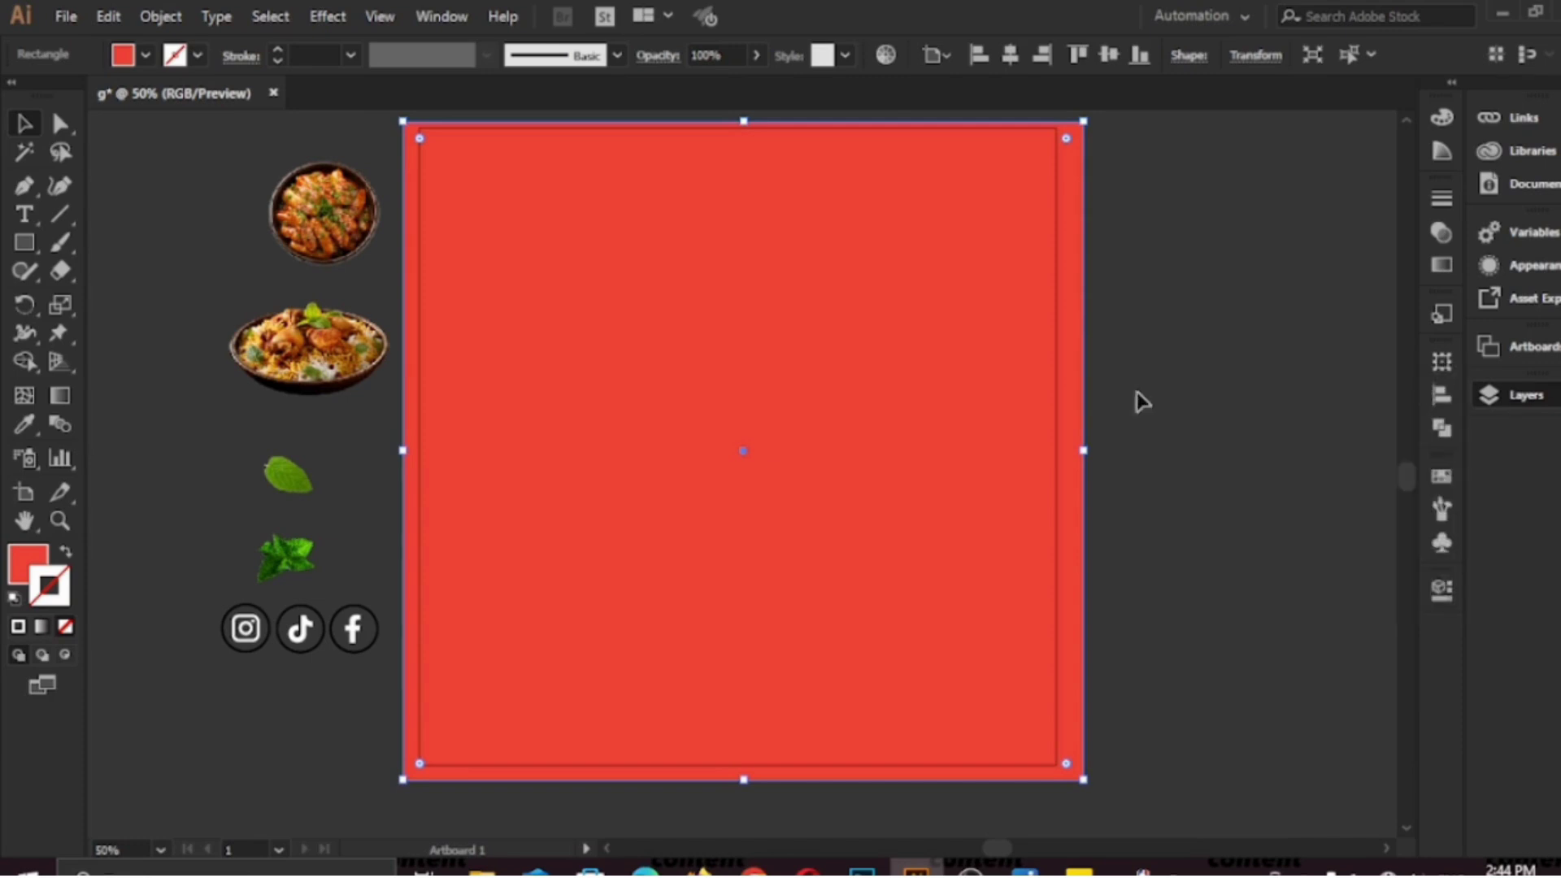
{"action": "left_click", "coordinate": [1132, 401]}
Draw a tall upright rectangle on the empty canvas to the right of the artboard.
{"action": "scroll", "coordinate": [1132, 400], "scroll_direction": "up", "scroll_amount": 1}
{"action": "left_click", "coordinate": [26, 243]}
{"action": "left_click", "coordinate": [125, 237]}
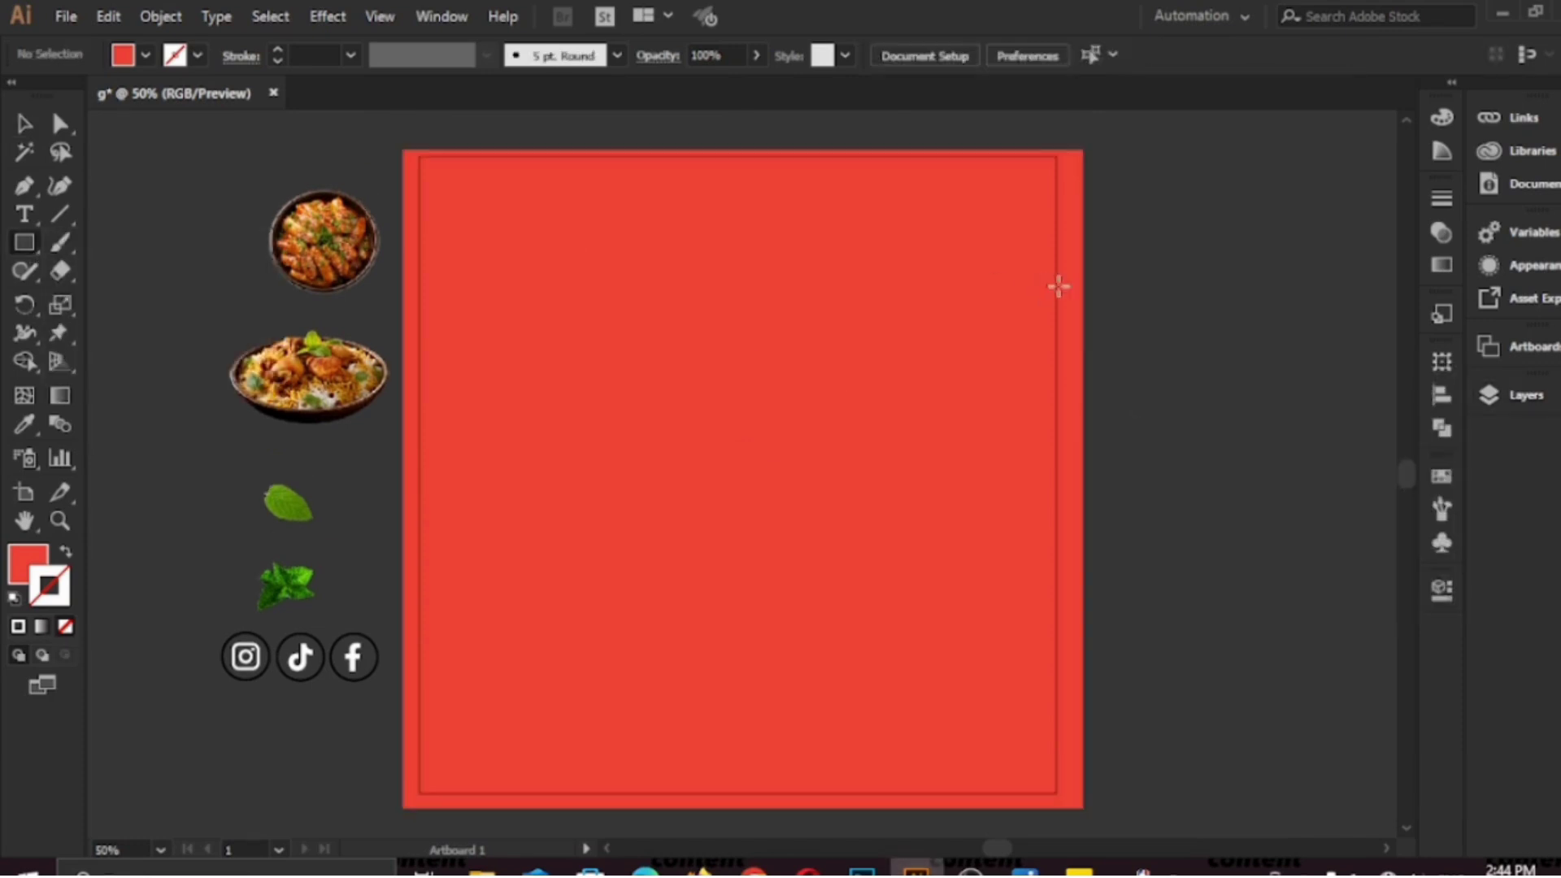
{"action": "mouse_move", "coordinate": [1150, 216]}
{"action": "left_mouse_down"}
{"action": "mouse_move", "coordinate": [1202, 431]}
{"action": "mouse_move", "coordinate": [1251, 529]}
{"action": "mouse_move", "coordinate": [1329, 585]}
{"action": "left_mouse_up"}
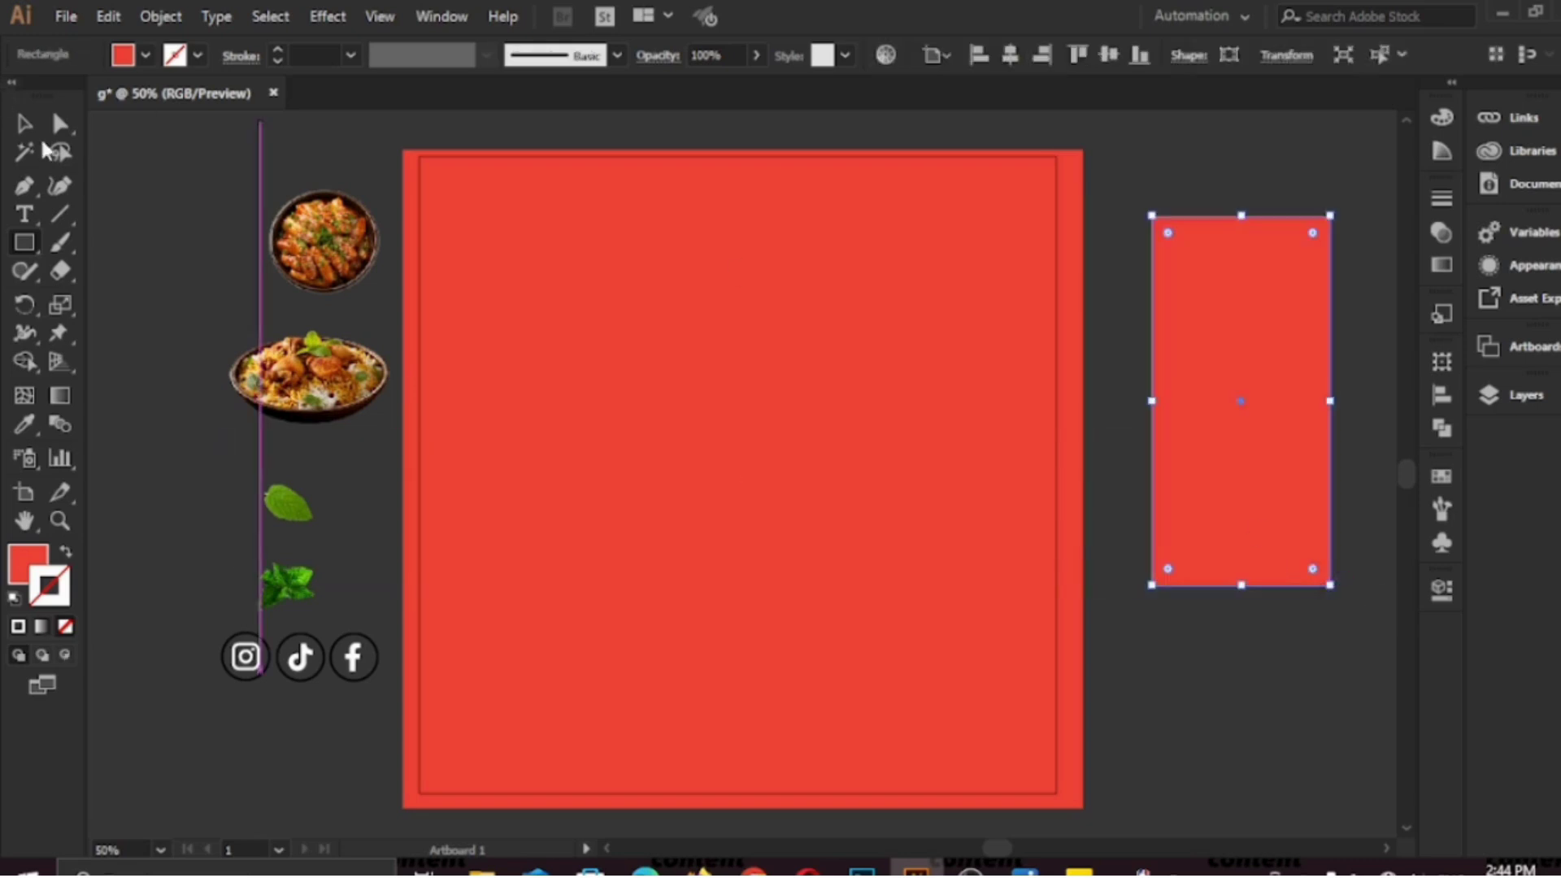
Fully round the new rectangle's corners into a capsule, tilt it diagonally and place it on the artboard's upper-right area.
{"action": "left_click", "coordinate": [60, 123]}
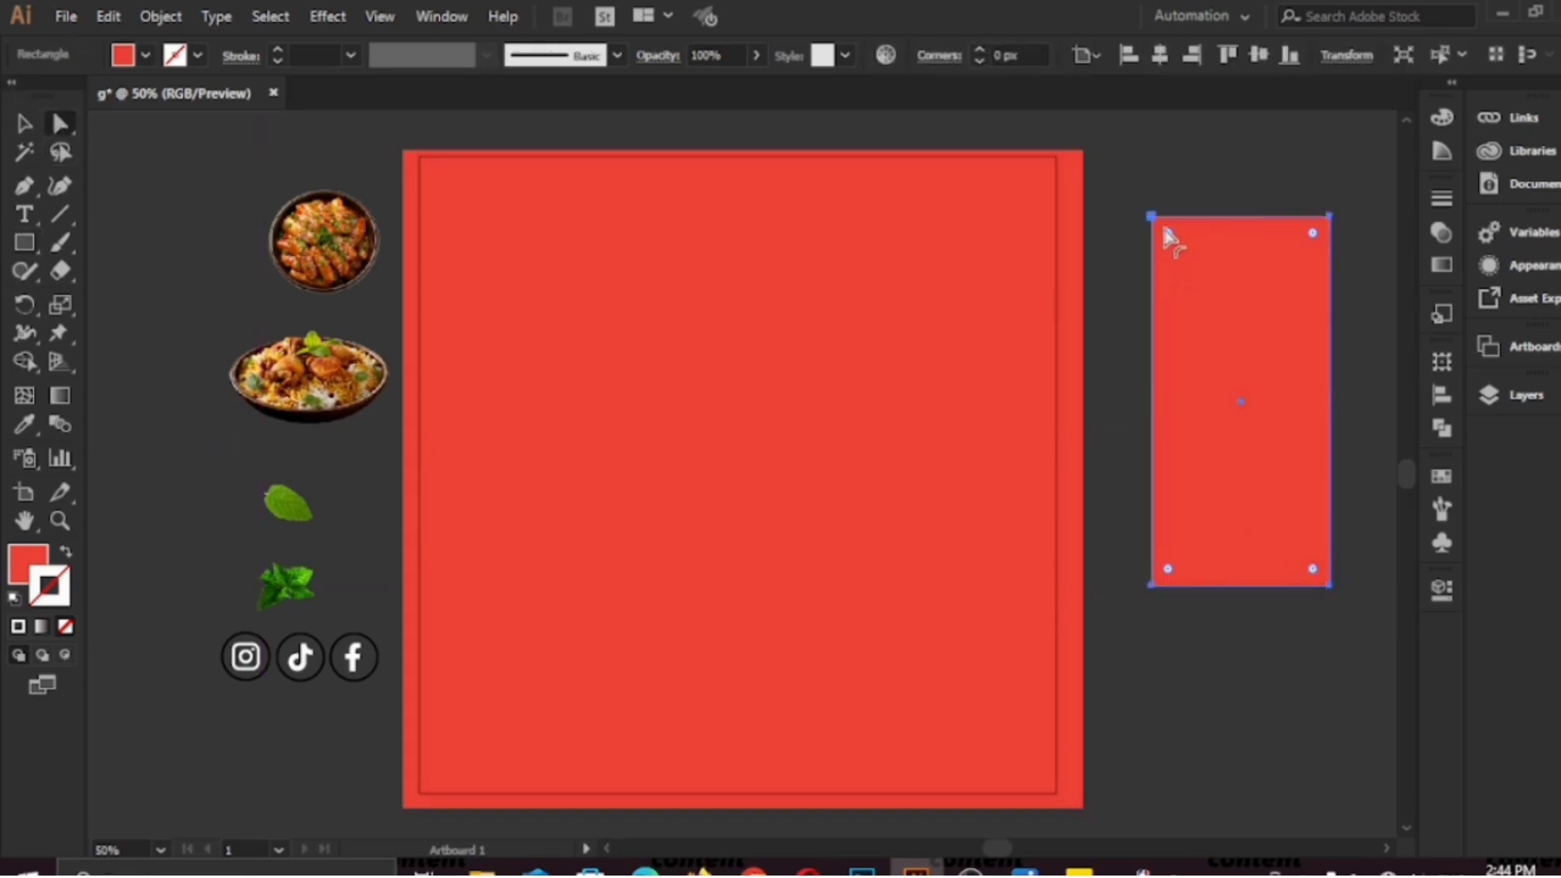
{"action": "left_click_drag", "start_coordinate": [1165, 230], "coordinate": [863, 385]}
{"action": "key", "text": "v"}
{"action": "left_click_drag", "start_coordinate": [960, 195], "coordinate": [772, 168]}
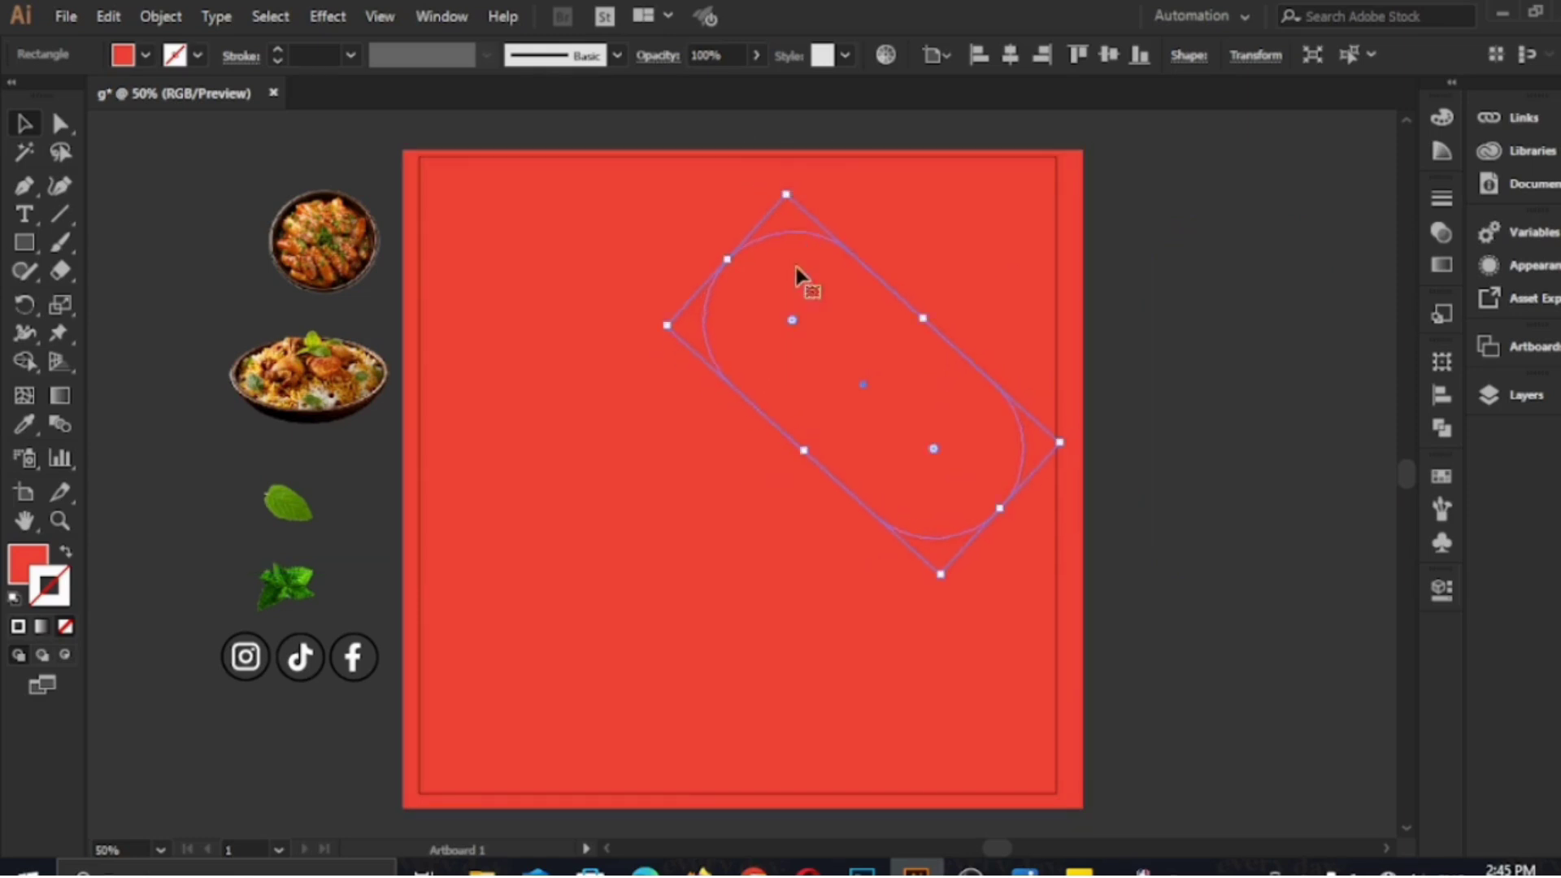
Fill the capsule with light pink and place a duplicate of it diagonally down toward the artboard's lower left.
{"action": "left_click", "coordinate": [146, 55]}
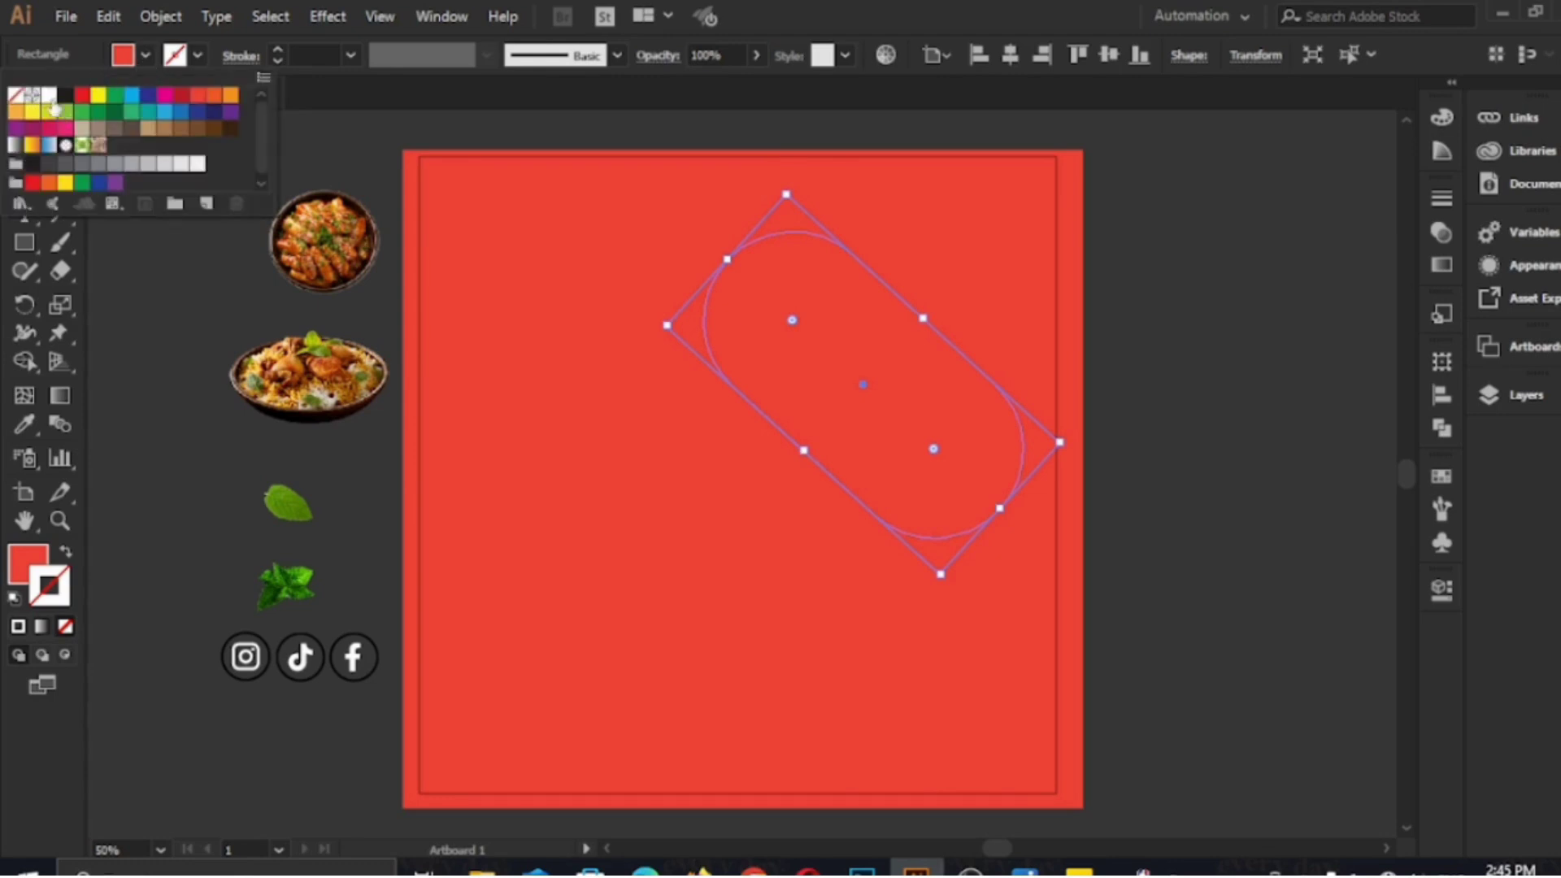
{"action": "left_click", "coordinate": [49, 95]}
{"action": "double_click", "coordinate": [28, 563]}
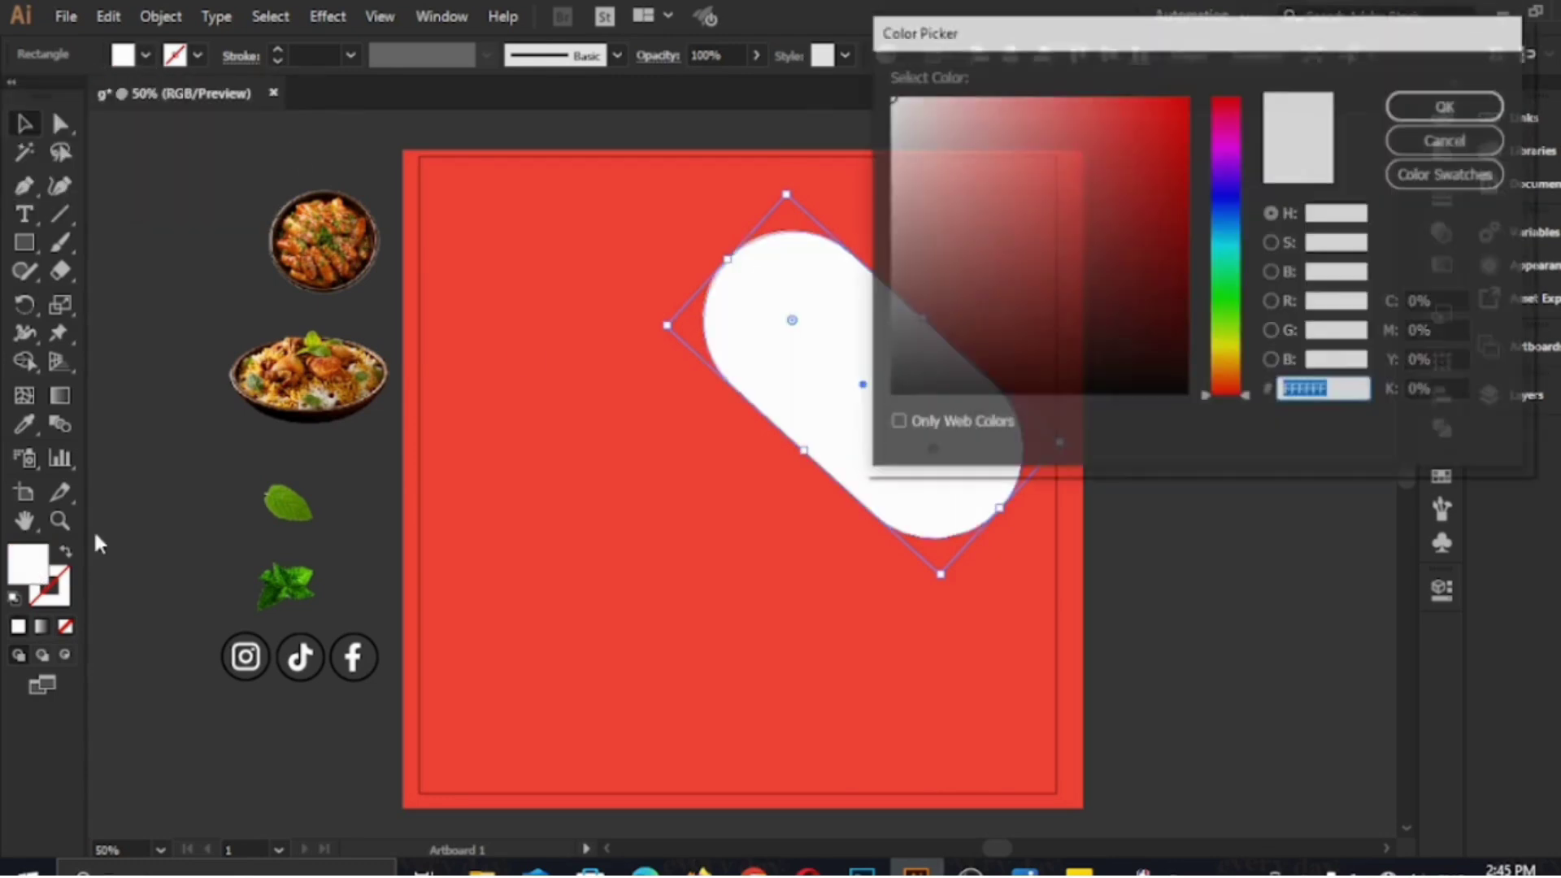
{"action": "left_click", "coordinate": [971, 111]}
{"action": "left_click", "coordinate": [1471, 108]}
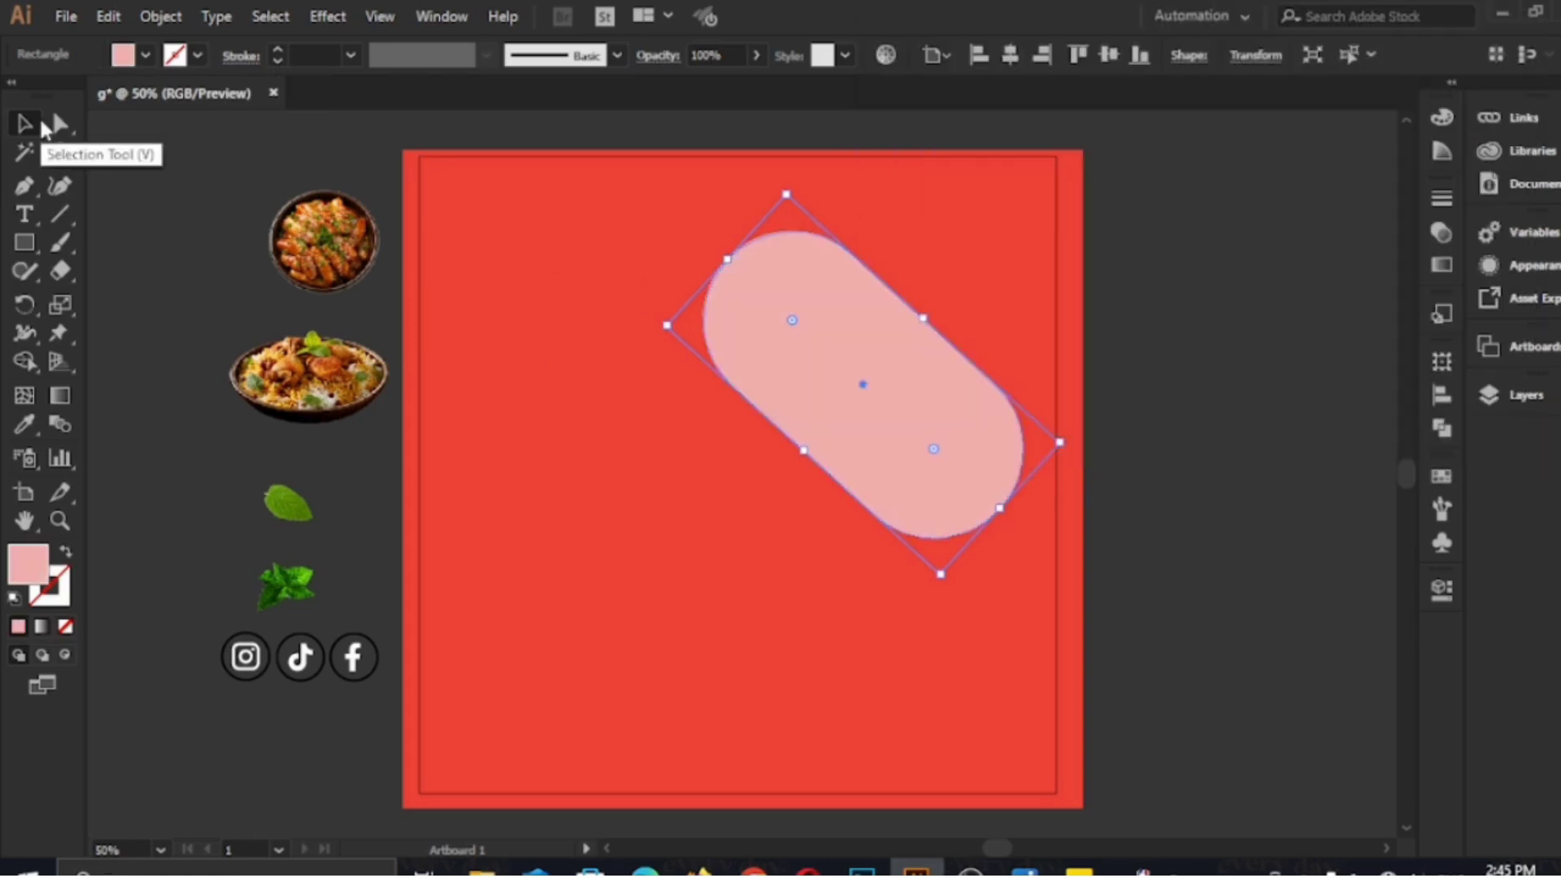
{"action": "left_click_drag", "start_coordinate": [855, 396], "coordinate": [709, 597]}
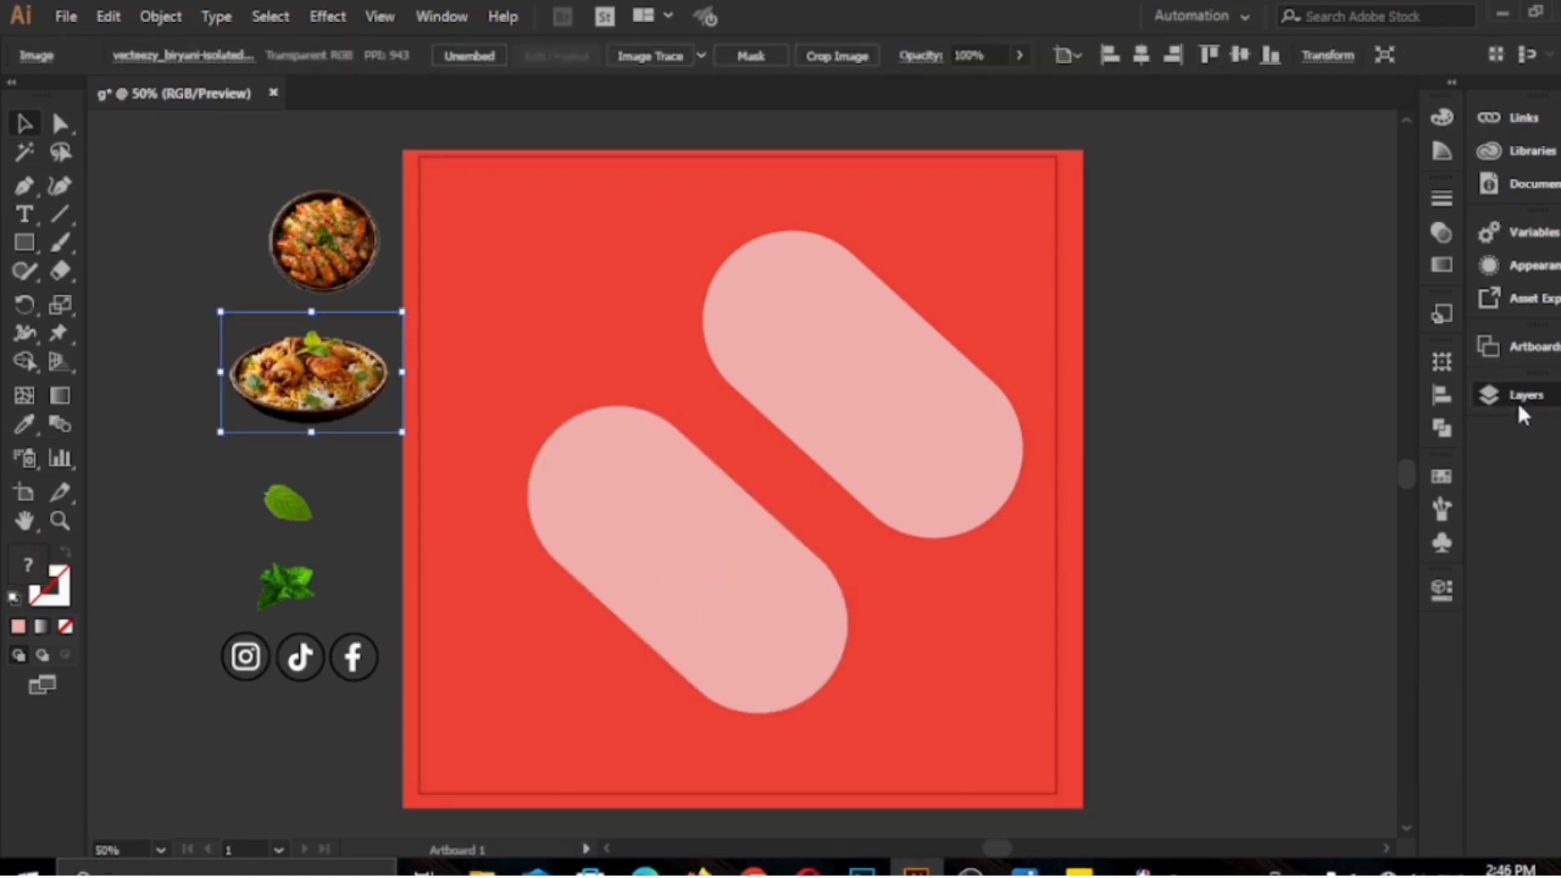
Move both pink capsules below the food and leaf images in Layer 1's stacking order.
{"action": "left_click", "coordinate": [1518, 404]}
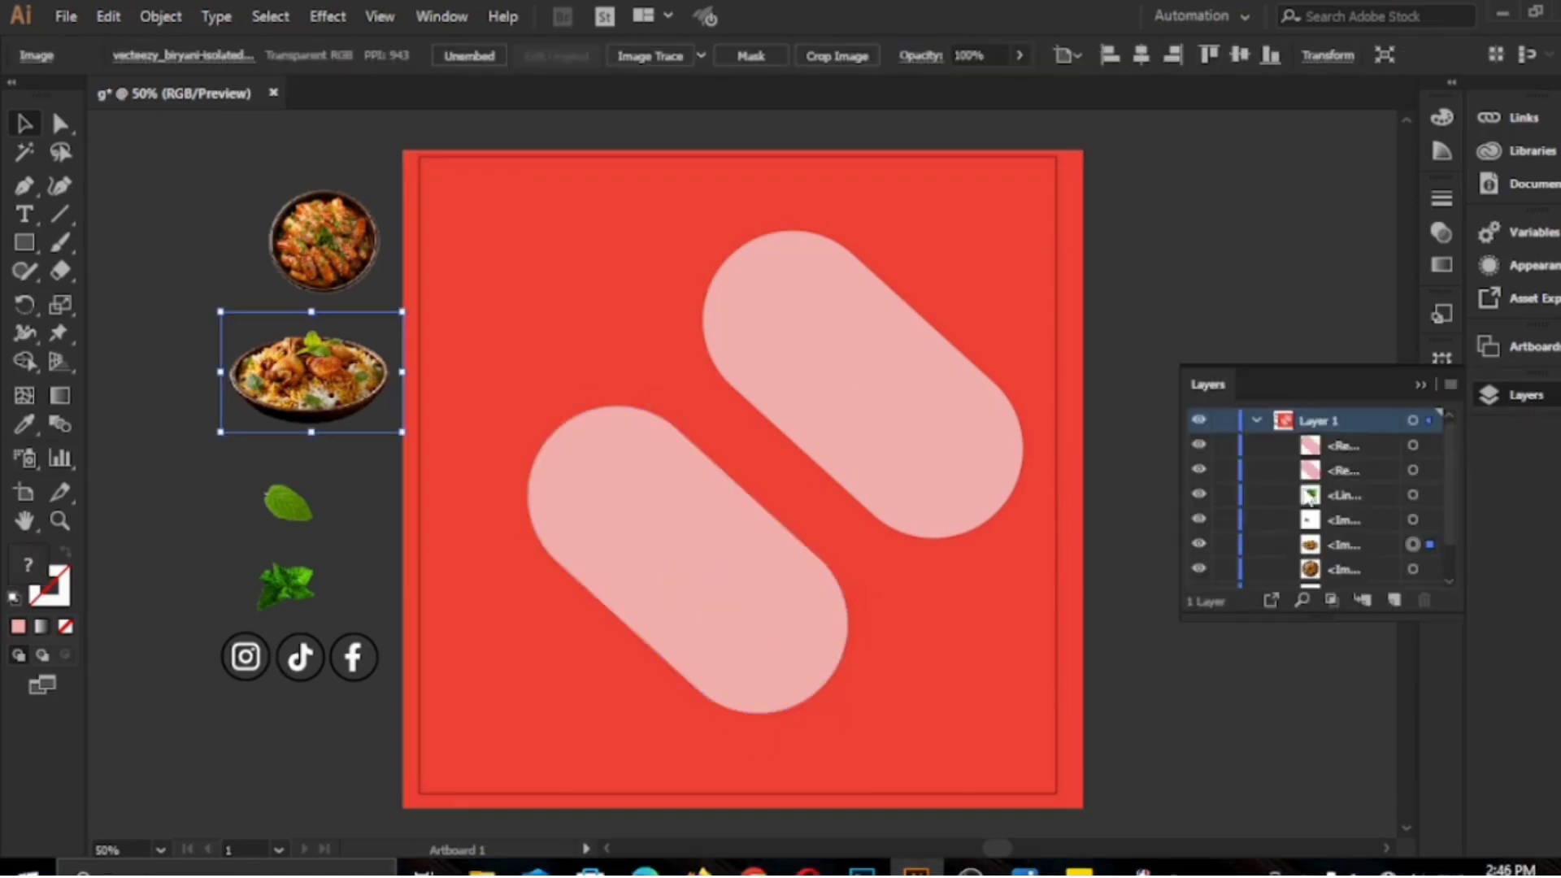
{"action": "left_click", "coordinate": [1321, 452]}
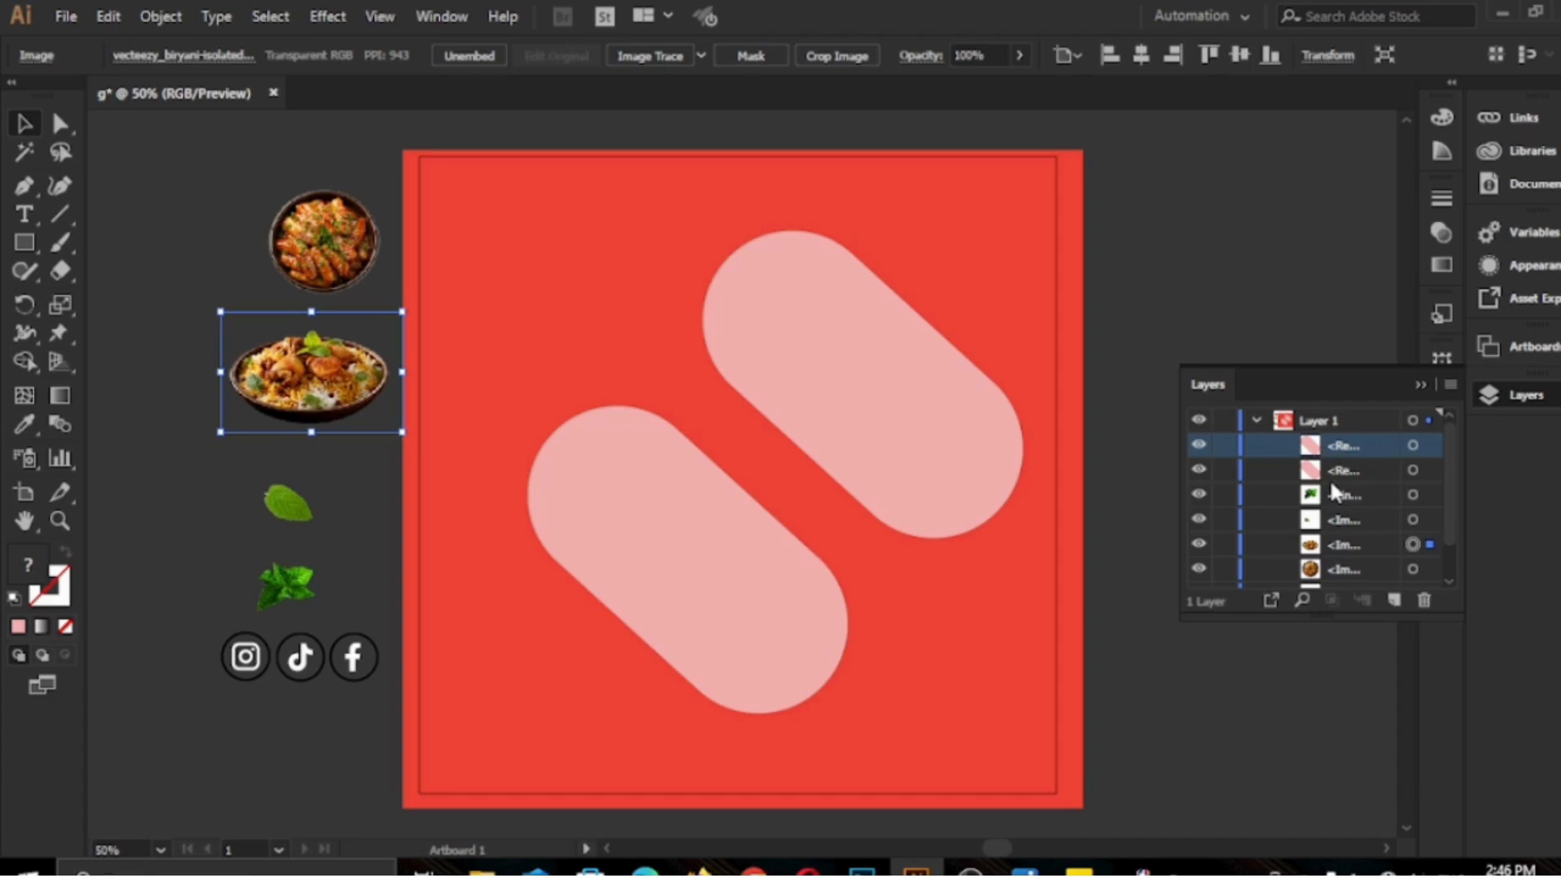
{"action": "left_click", "coordinate": [1341, 469], "text": "shift"}
{"action": "left_click_drag", "start_coordinate": [1342, 466], "coordinate": [1342, 578]}
{"action": "left_click", "coordinate": [1423, 385]}
Move the biryani image to the right of the artboard and draw a circle about 122 px wide over its centre.
{"action": "left_click_drag", "start_coordinate": [251, 357], "coordinate": [1138, 269]}
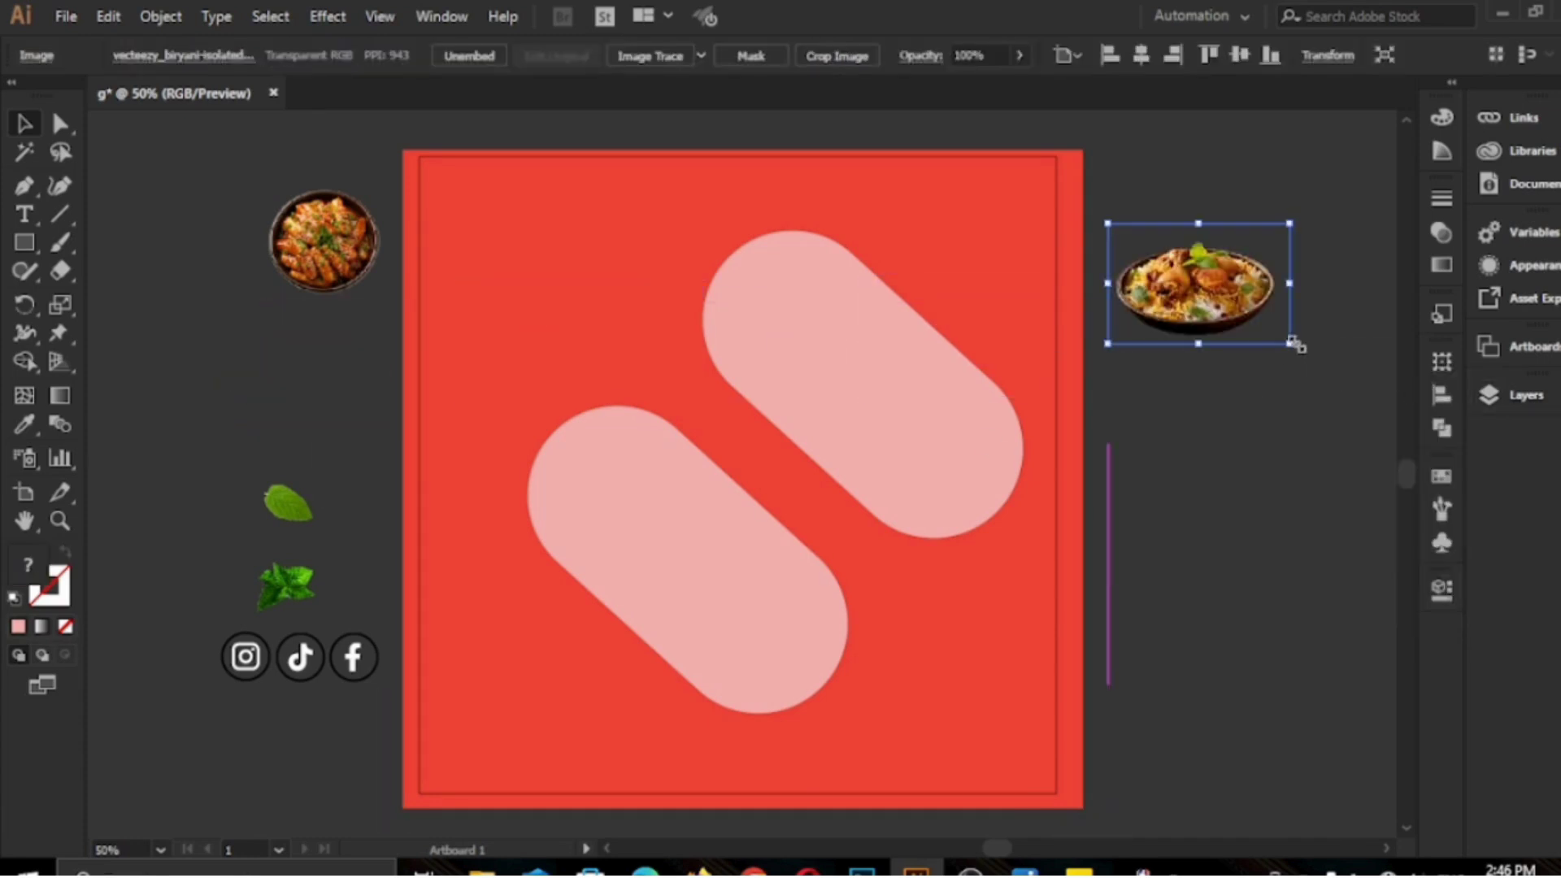
{"action": "left_click", "coordinate": [18, 250]}
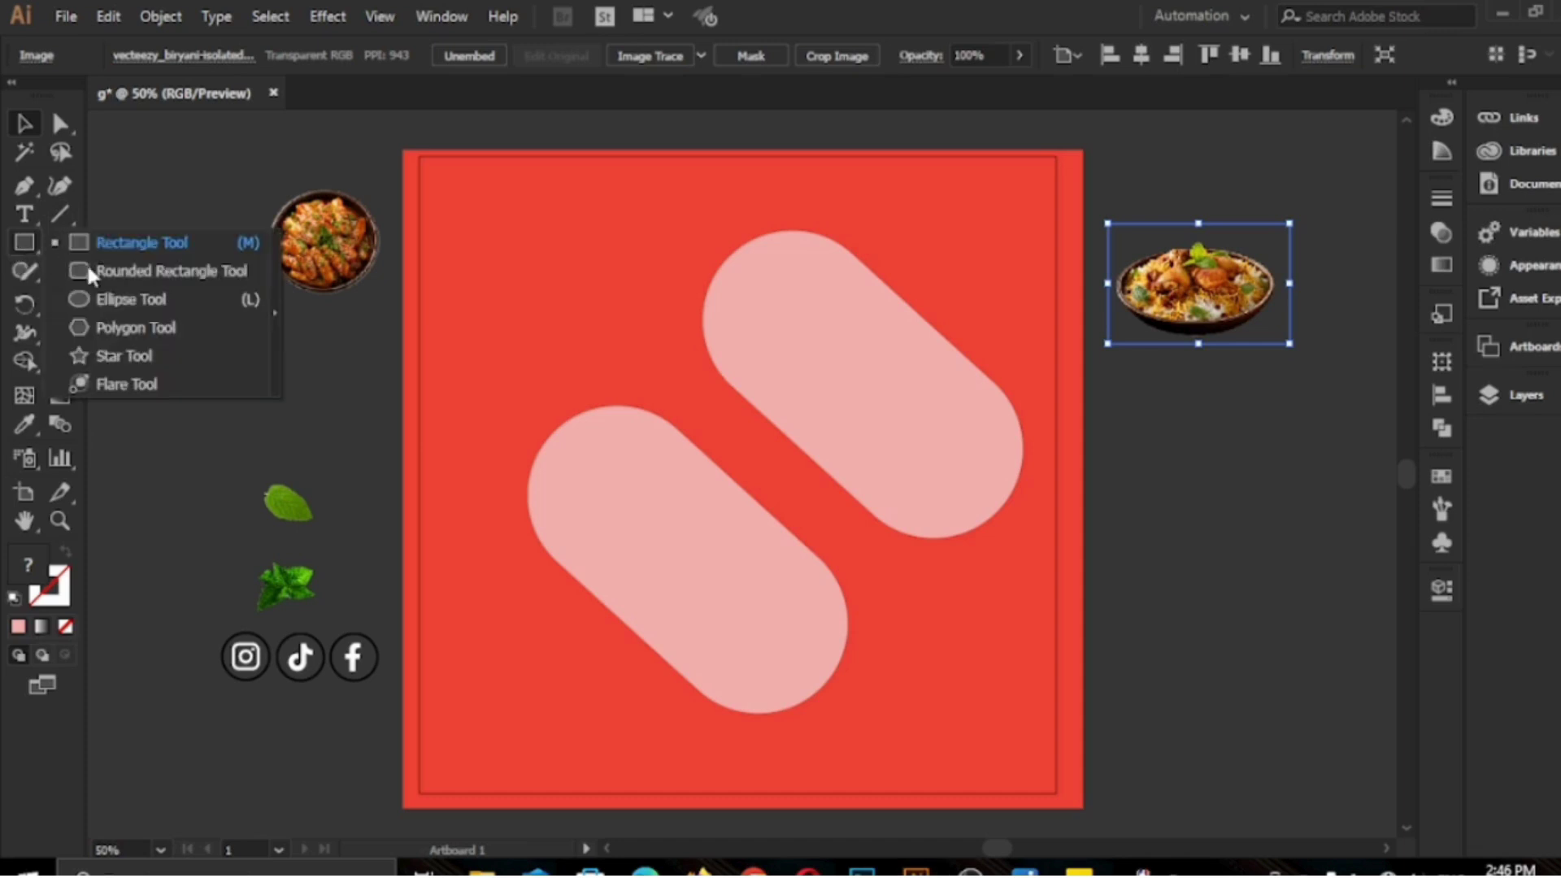
{"action": "left_click", "coordinate": [112, 301]}
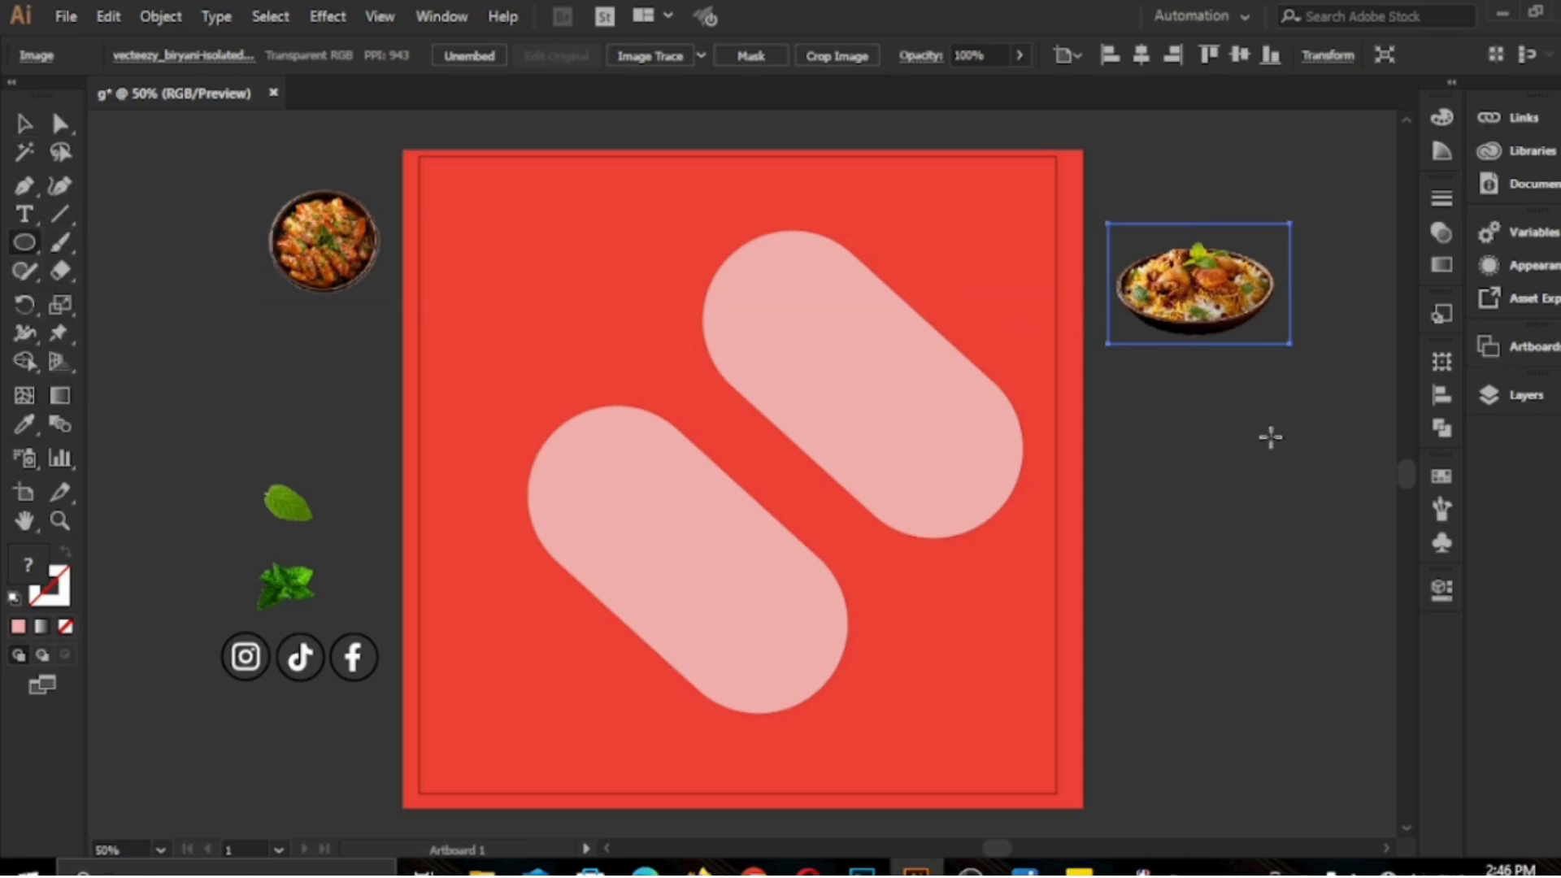
{"action": "scroll", "coordinate": [1253, 364], "scroll_direction": "up", "scroll_amount": 3}
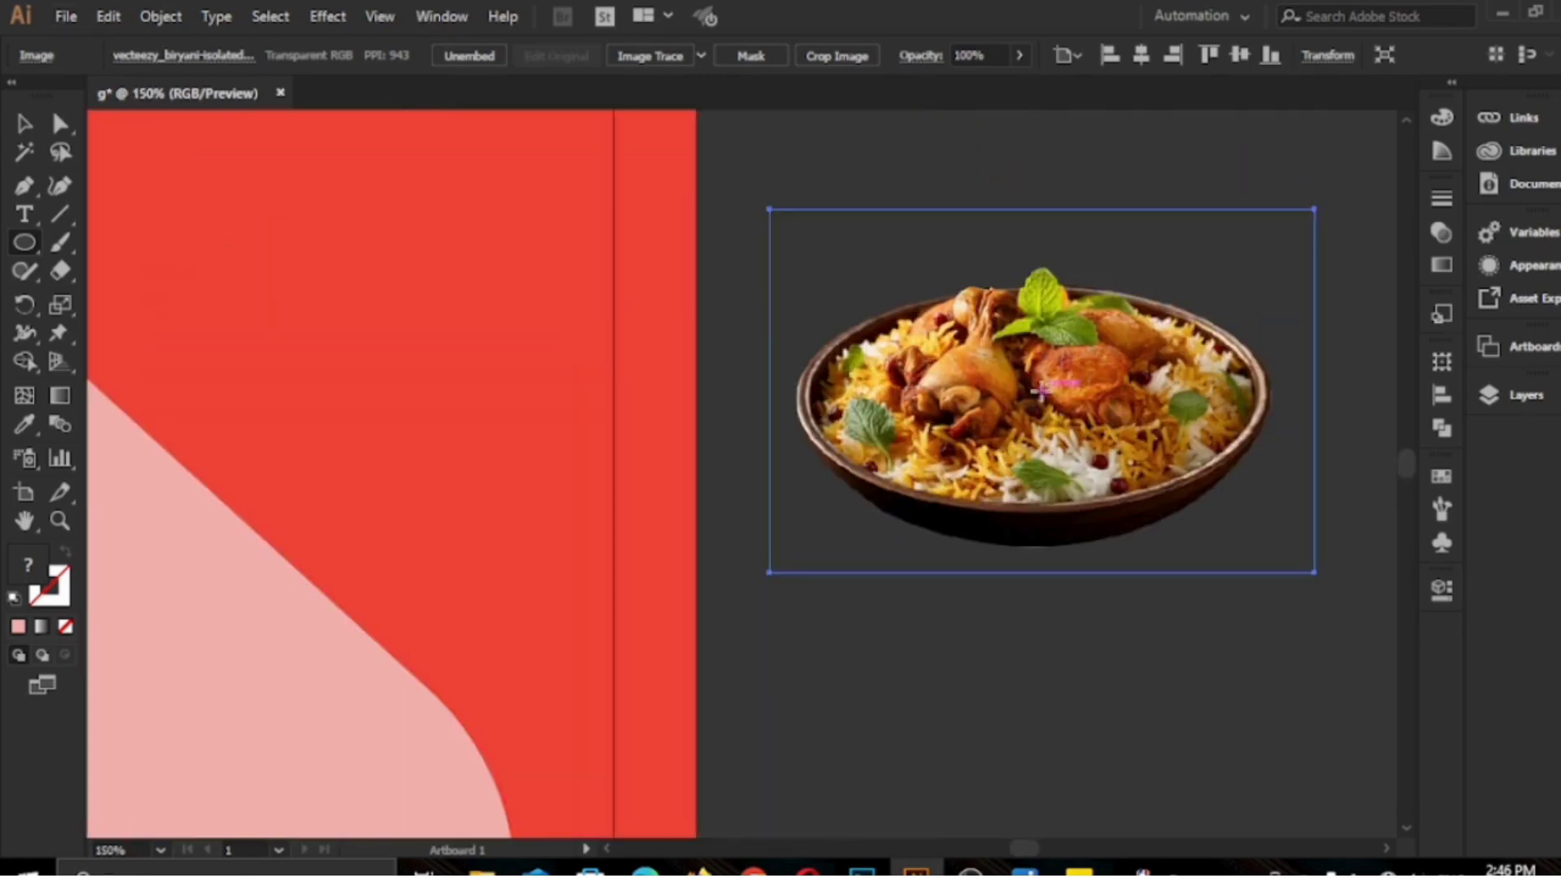
{"action": "left_click_drag", "start_coordinate": [1057, 402], "coordinate": [1146, 480]}
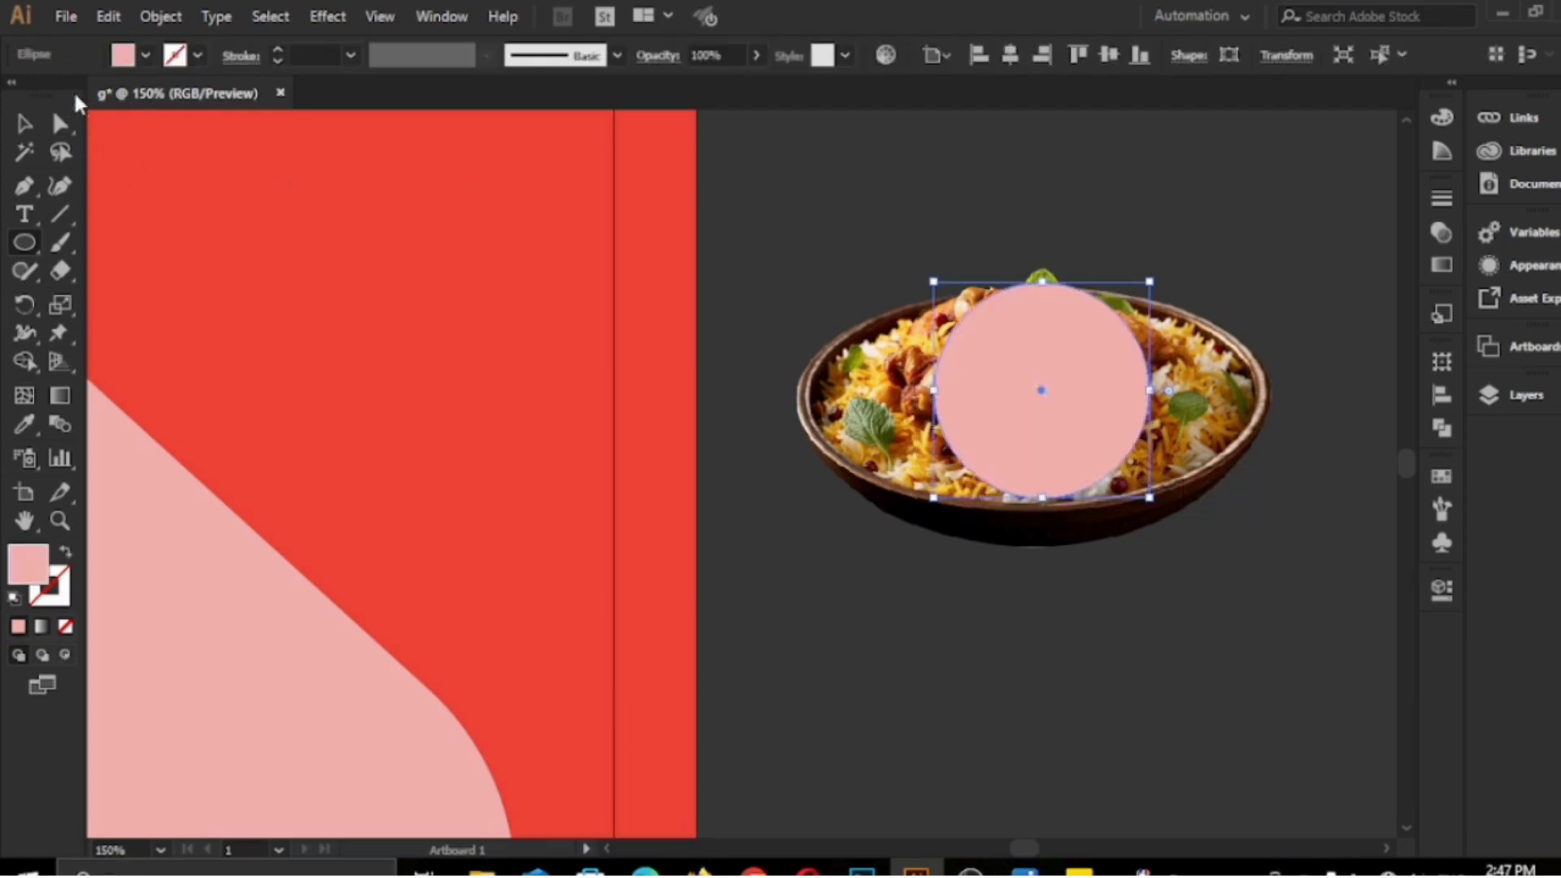
Clip the biryani image to the circle with a clipping mask.
{"action": "left_click", "coordinate": [25, 126]}
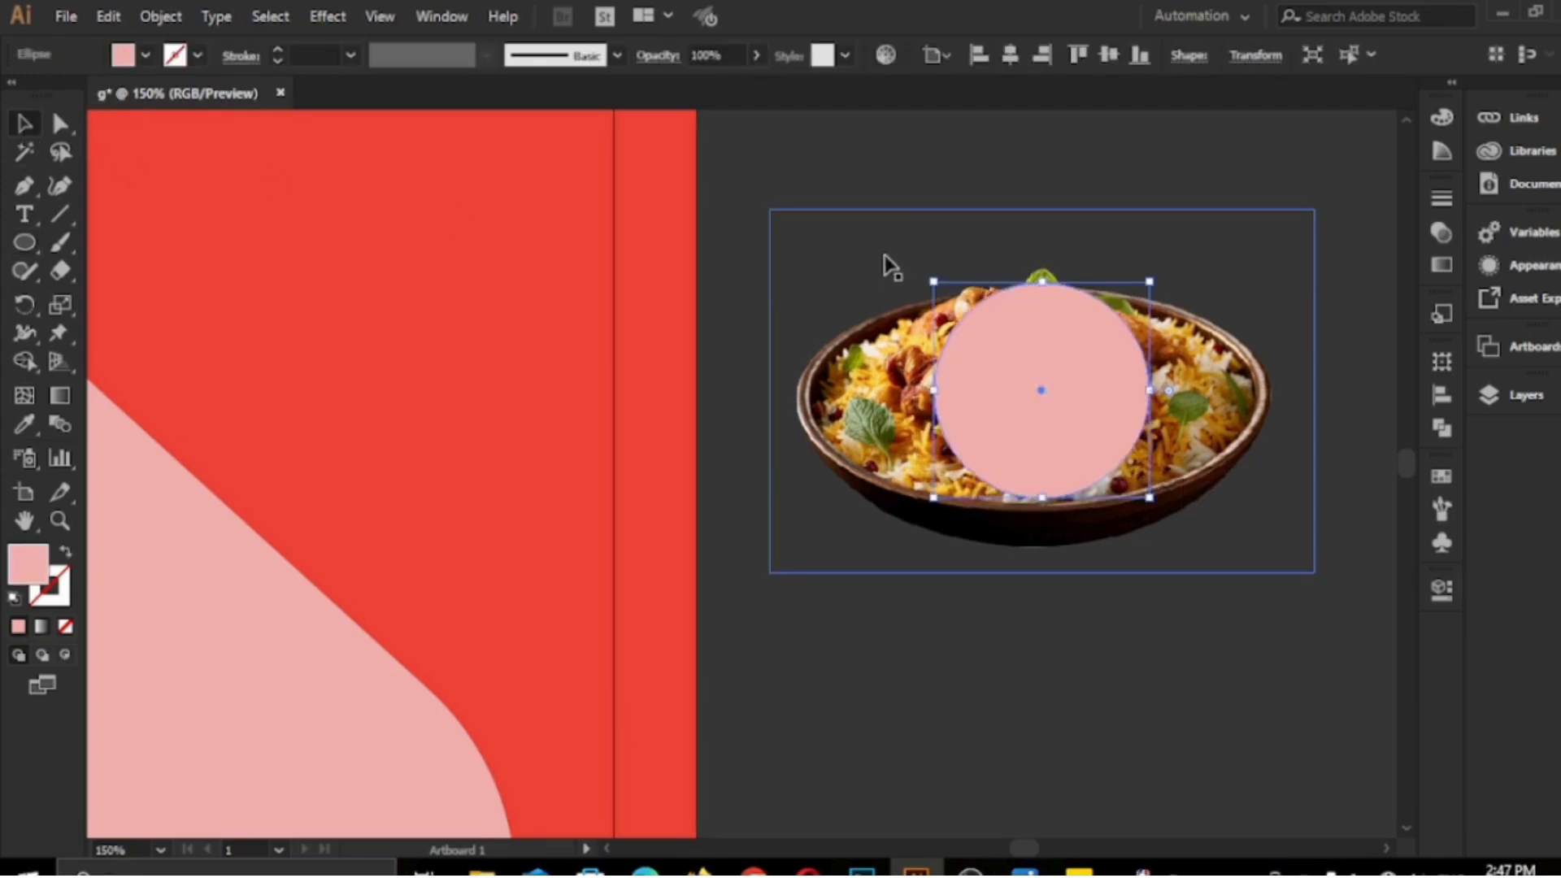
{"action": "left_click_drag", "start_coordinate": [851, 182], "coordinate": [1031, 472]}
{"action": "right_click", "coordinate": [993, 390]}
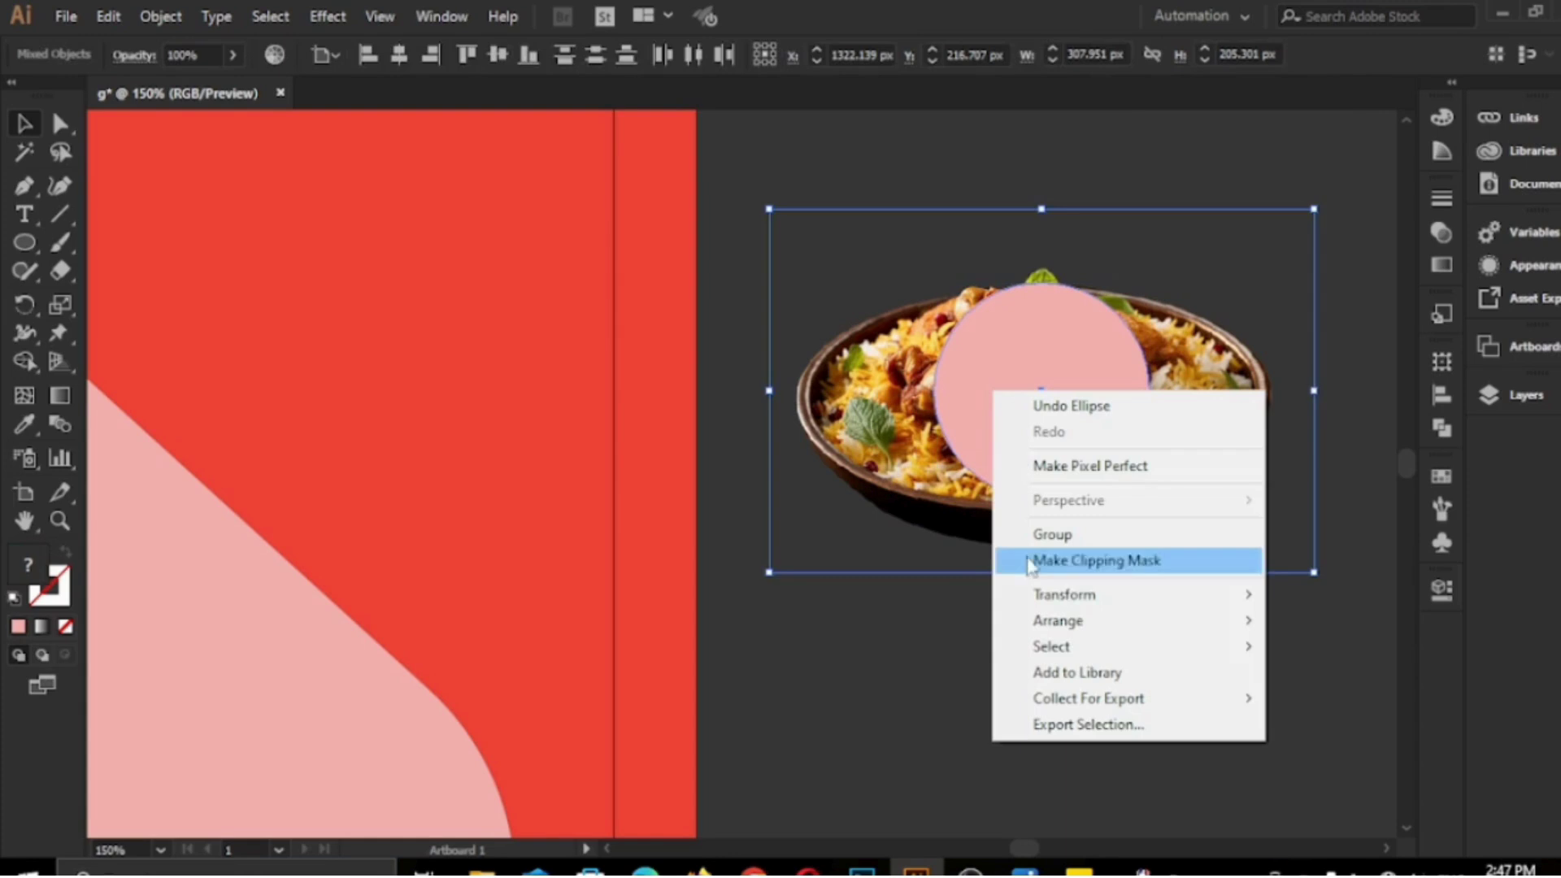
{"action": "left_click", "coordinate": [1070, 559]}
{"action": "key", "text": "ctrl+0"}
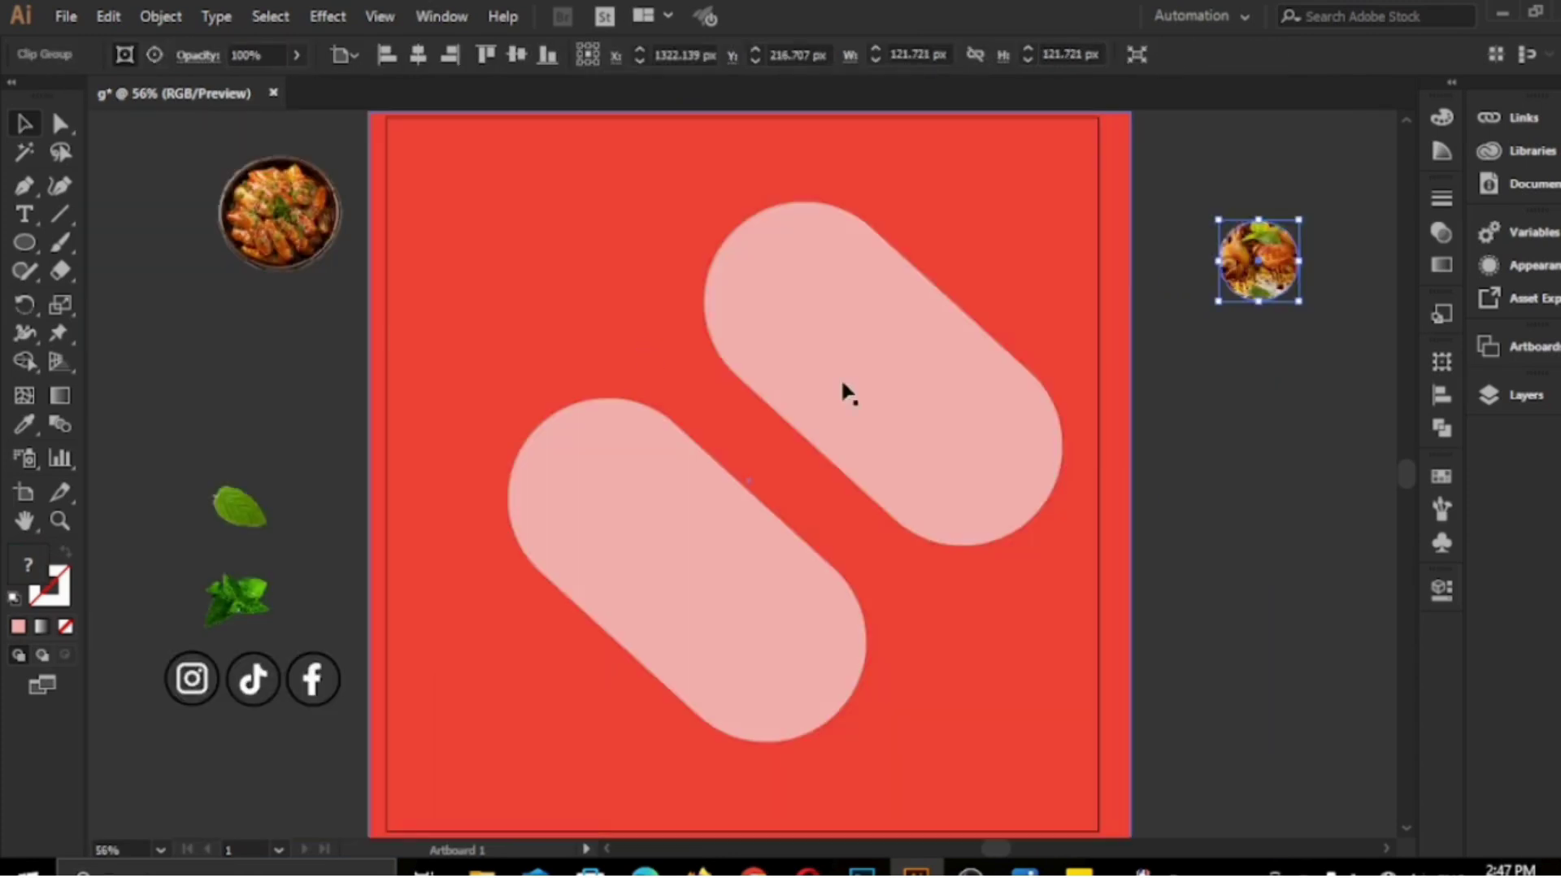
Place the round biryani image on the upper capsule's top-left end and enlarge it to about 302 px wide.
{"action": "left_click_drag", "start_coordinate": [1257, 268], "coordinate": [1256, 269]}
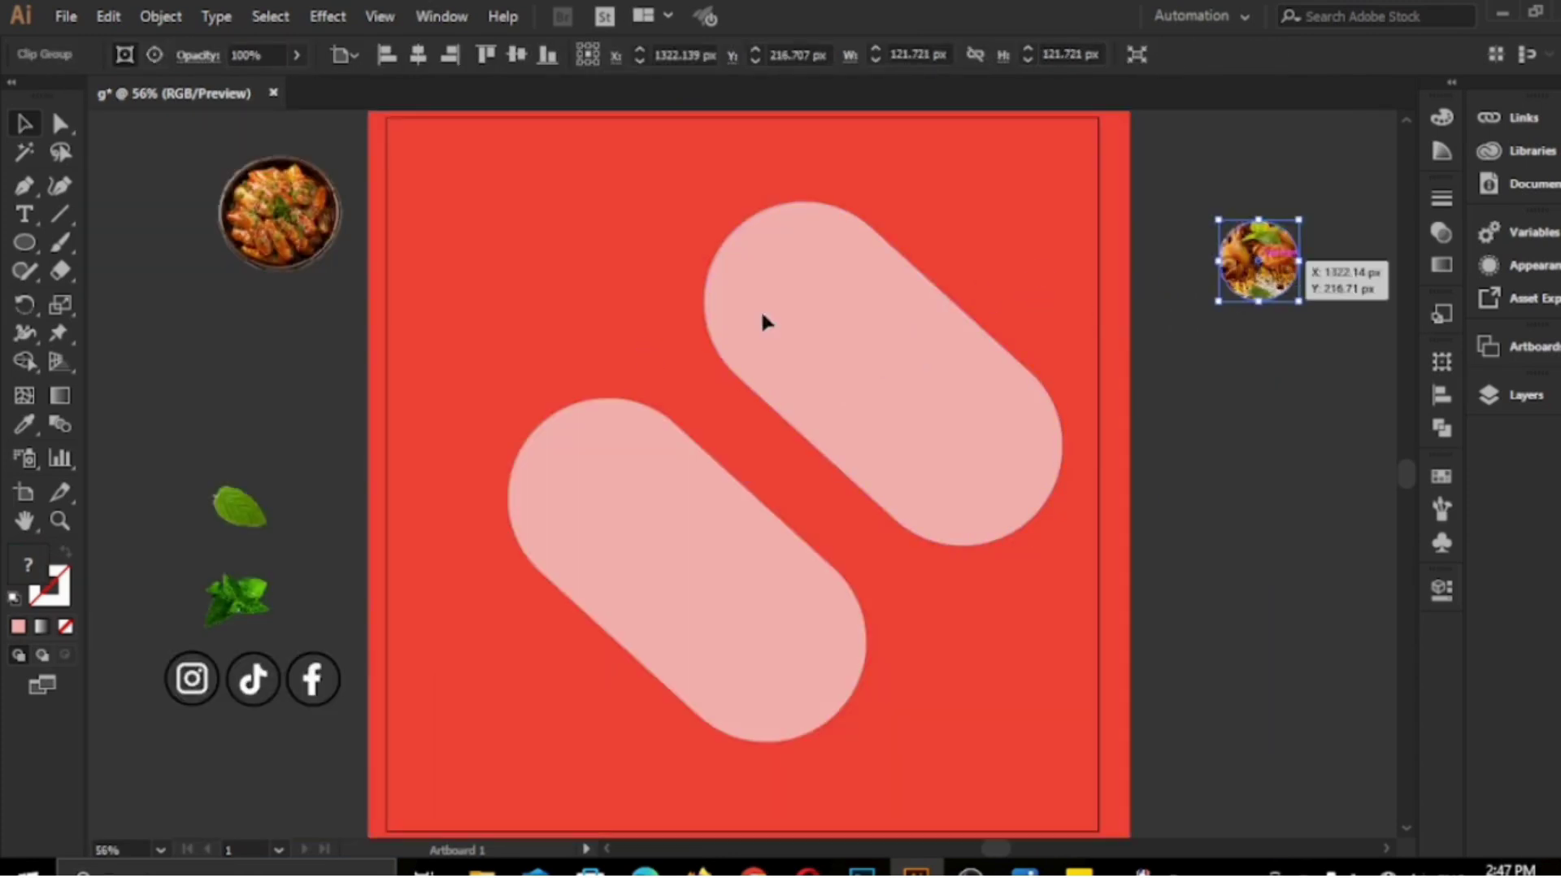
{"action": "left_click_drag", "start_coordinate": [762, 323], "coordinate": [934, 446]}
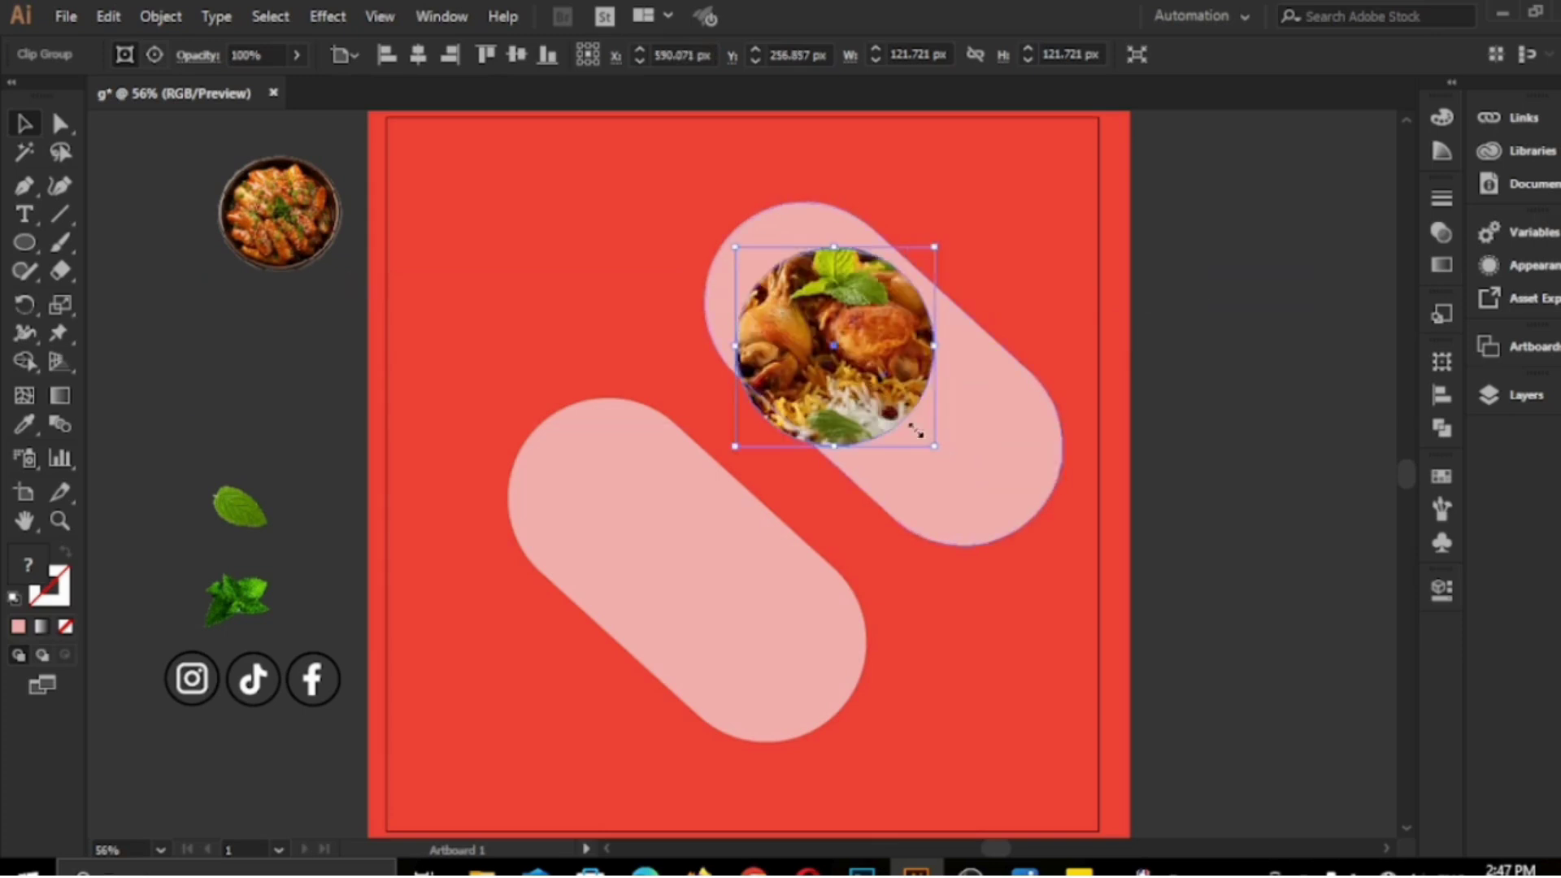
{"action": "left_click_drag", "start_coordinate": [815, 317], "coordinate": [783, 280]}
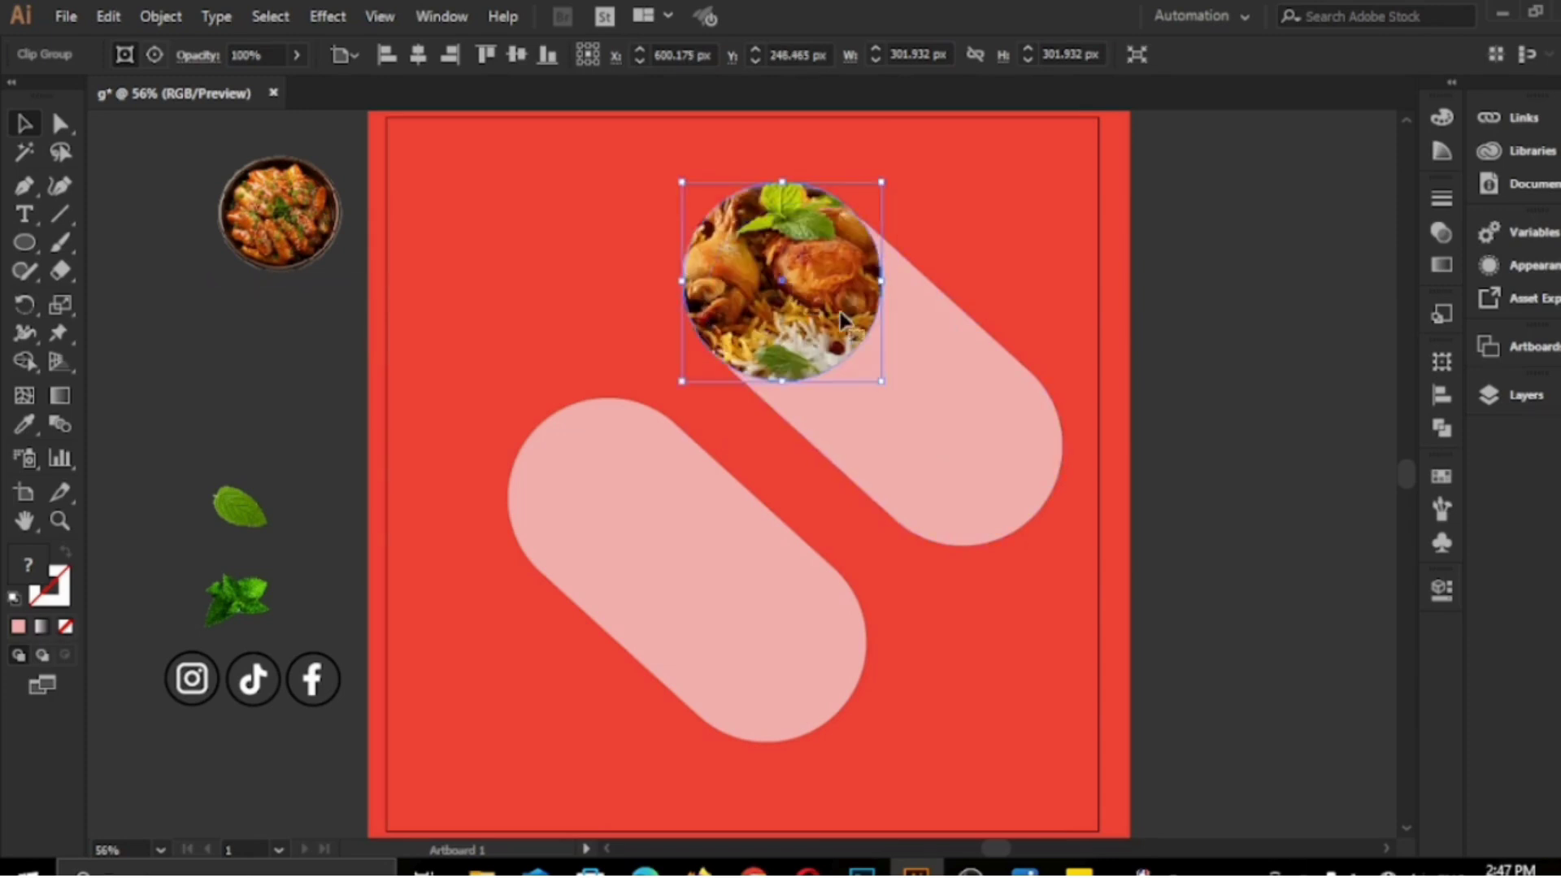
Draw a circle about 145 px wide over the chicken dish image and clip the image to it.
{"action": "left_click", "coordinate": [24, 243]}
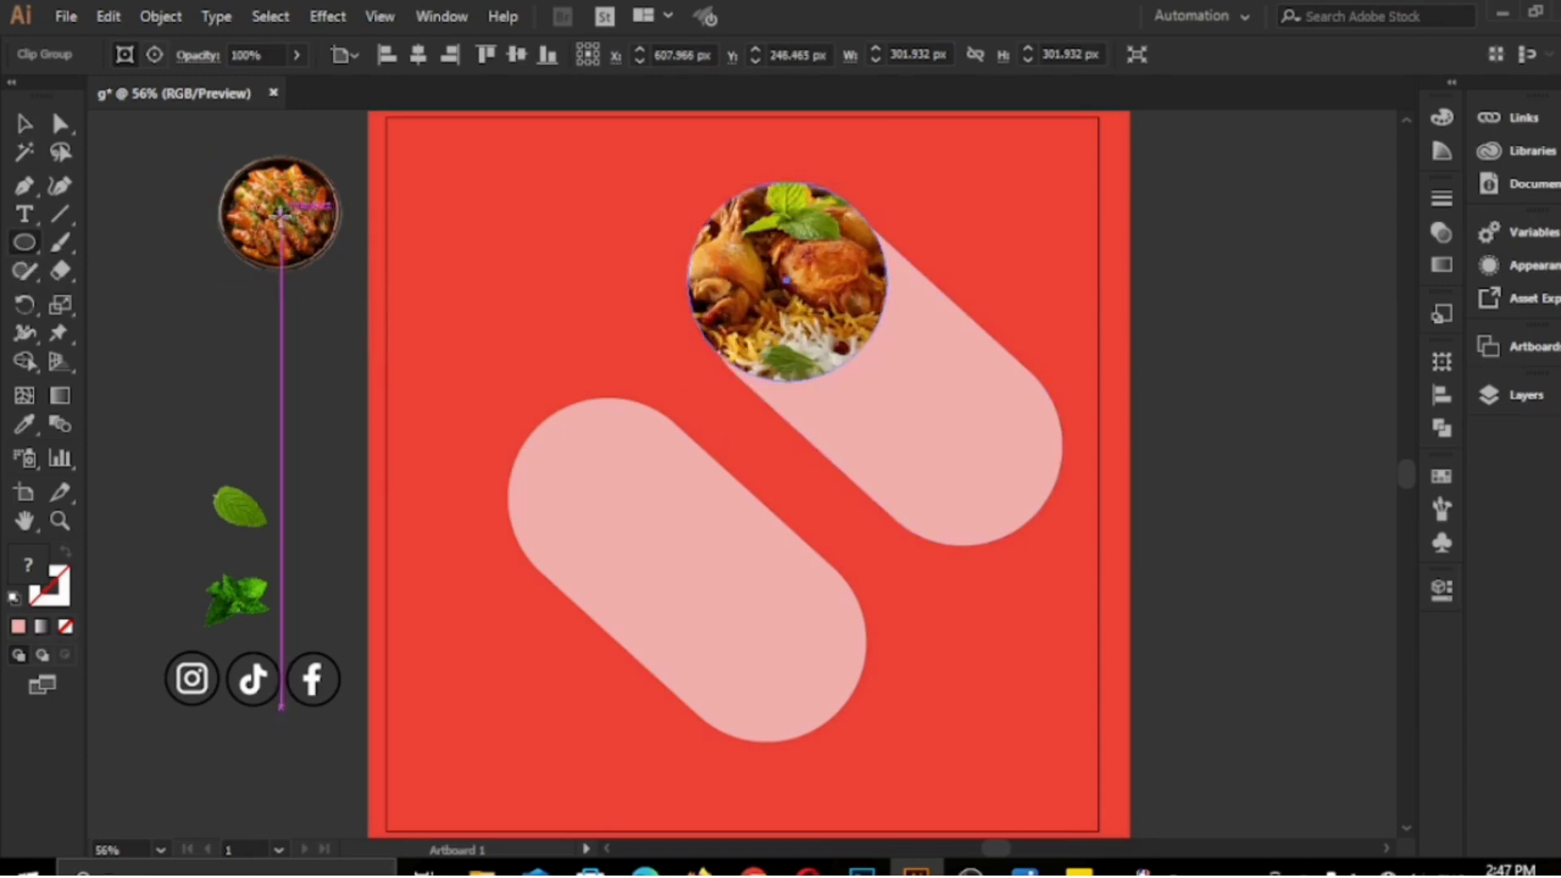
{"action": "left_click_drag", "start_coordinate": [282, 222], "coordinate": [325, 260]}
{"action": "left_click", "coordinate": [24, 123]}
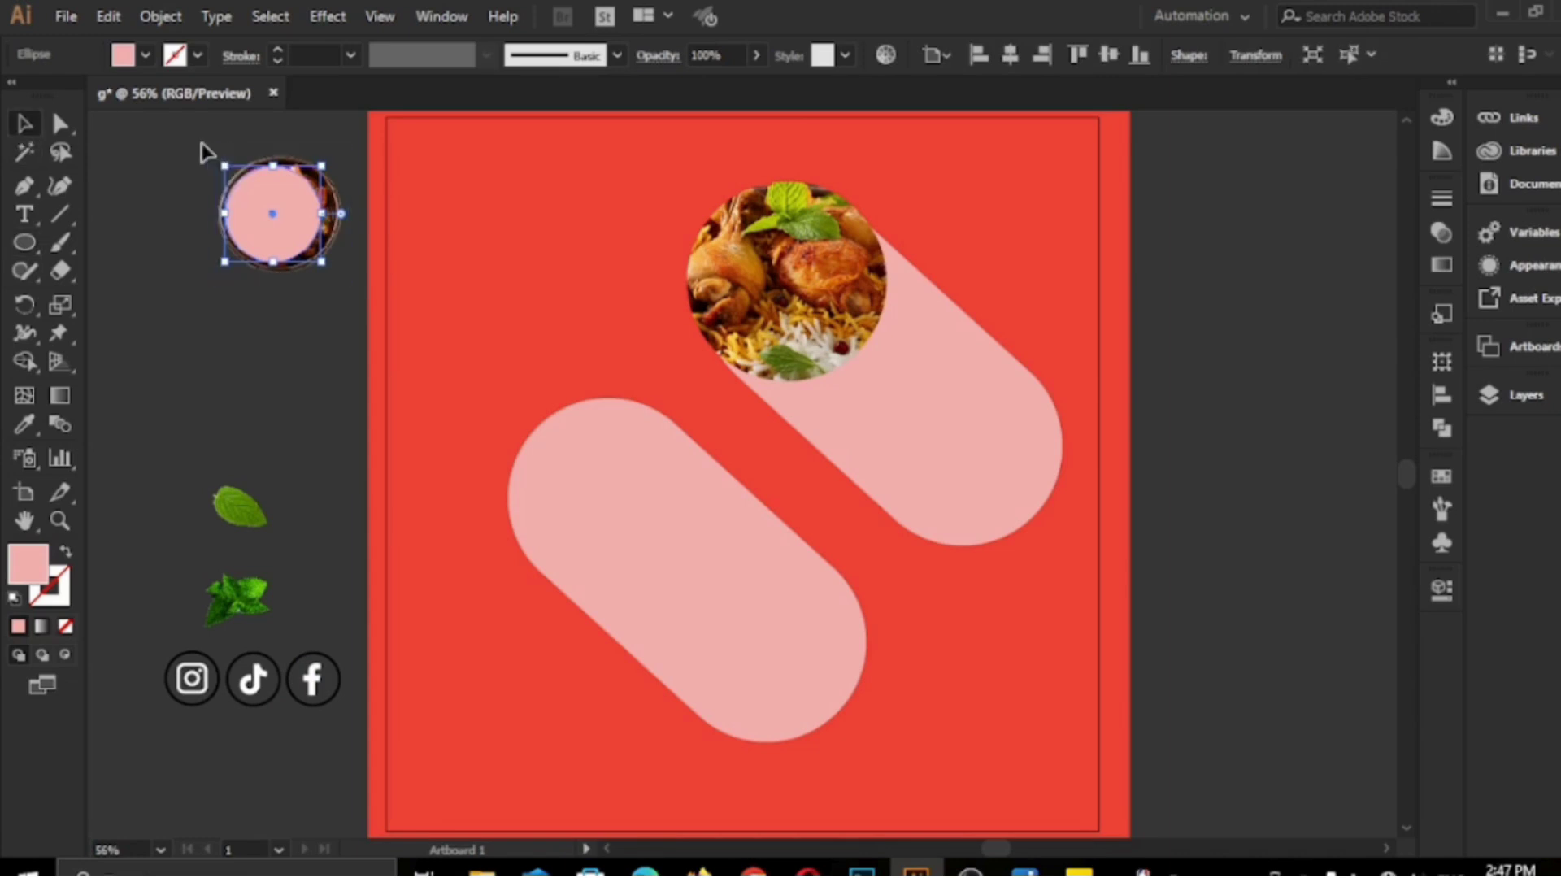
{"action": "left_click_drag", "start_coordinate": [203, 145], "coordinate": [557, 487]}
{"action": "right_click", "coordinate": [272, 210]}
{"action": "left_click", "coordinate": [366, 374]}
Place the round chicken image on the lower capsule's top-left end and enlarge it to about 308 px wide.
{"action": "left_click", "coordinate": [154, 155]}
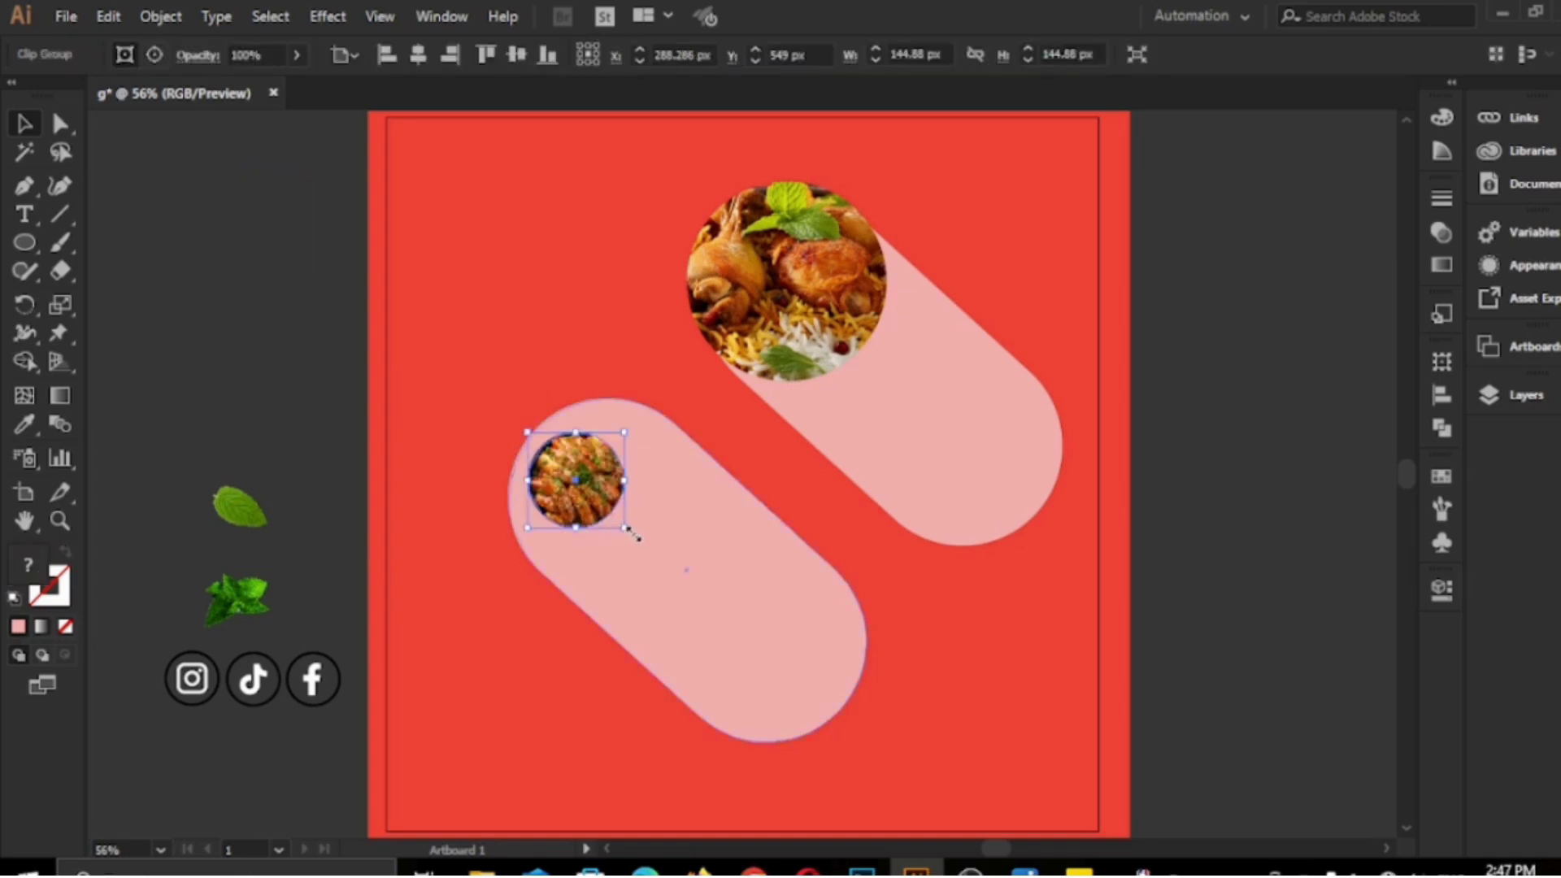
{"action": "left_click_drag", "start_coordinate": [625, 527], "coordinate": [679, 627]}
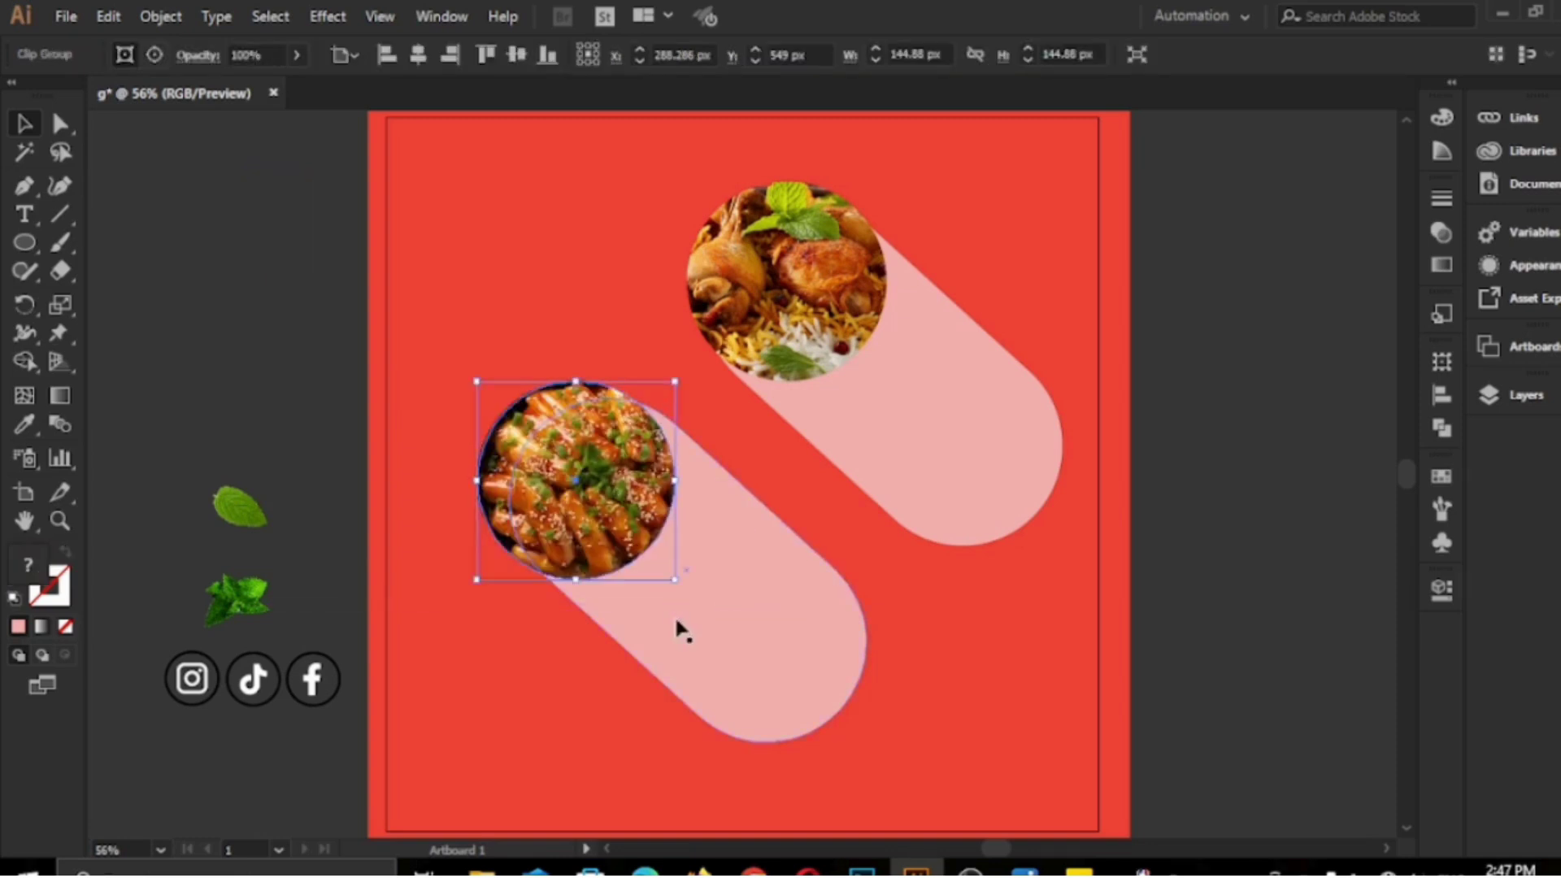
{"action": "left_click_drag", "start_coordinate": [575, 439], "coordinate": [596, 492]}
Group the round biryani image with the upper pink capsule.
{"action": "left_click", "coordinate": [845, 326]}
{"action": "left_click", "coordinate": [938, 474], "text": "shift"}
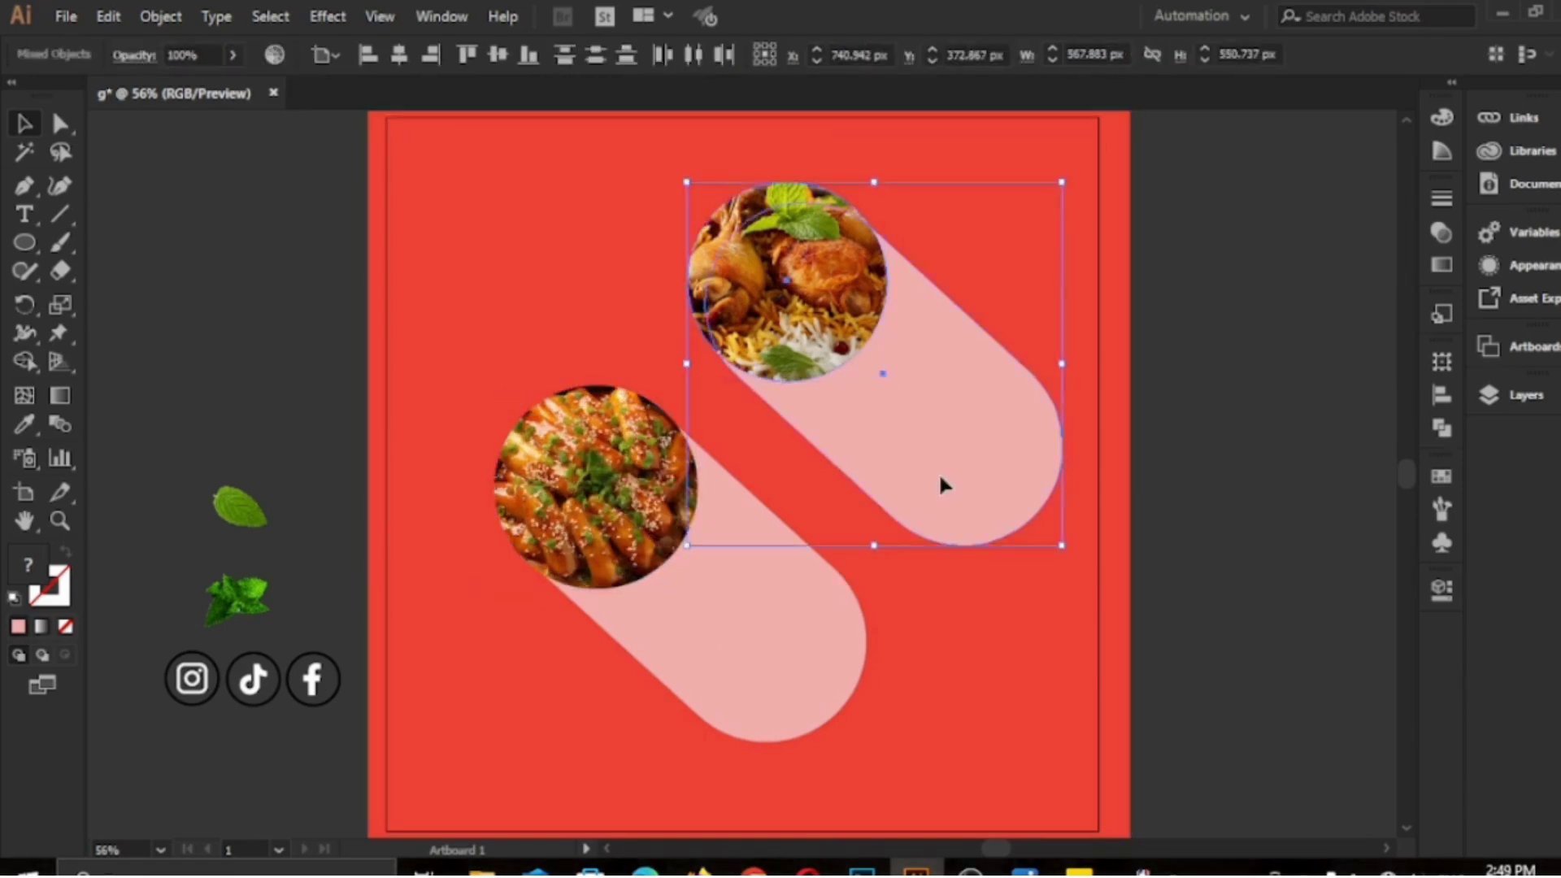
{"action": "left_click", "coordinate": [160, 16]}
{"action": "left_click", "coordinate": [247, 80]}
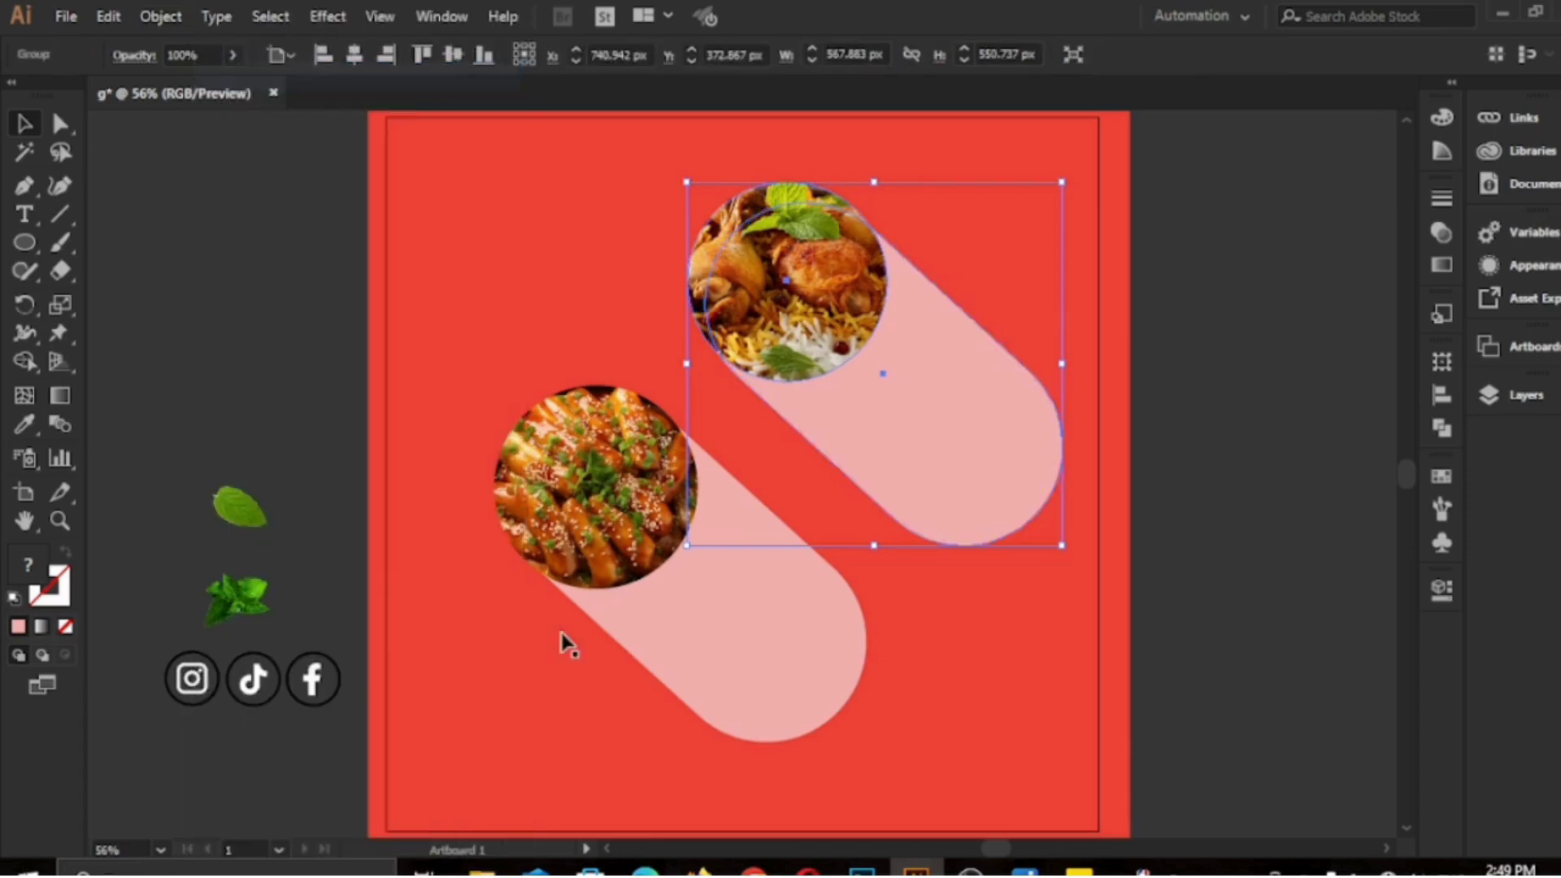
Group the round chicken image with the lower pink capsule and deselect the group.
{"action": "left_click", "coordinate": [580, 540]}
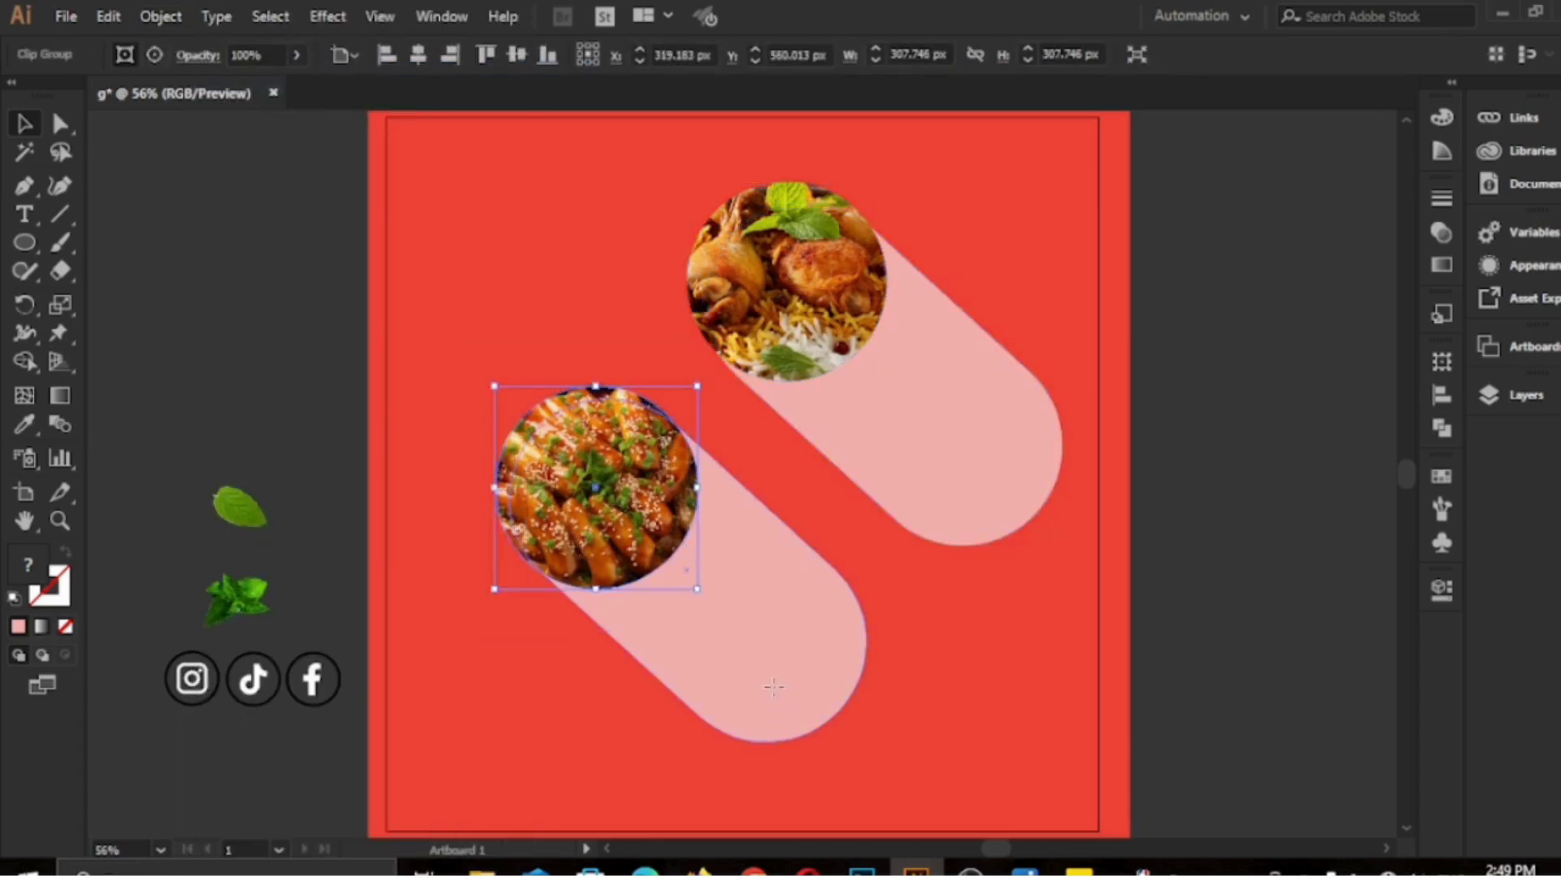
{"action": "left_click", "coordinate": [768, 690], "text": "shift"}
{"action": "left_click", "coordinate": [158, 18]}
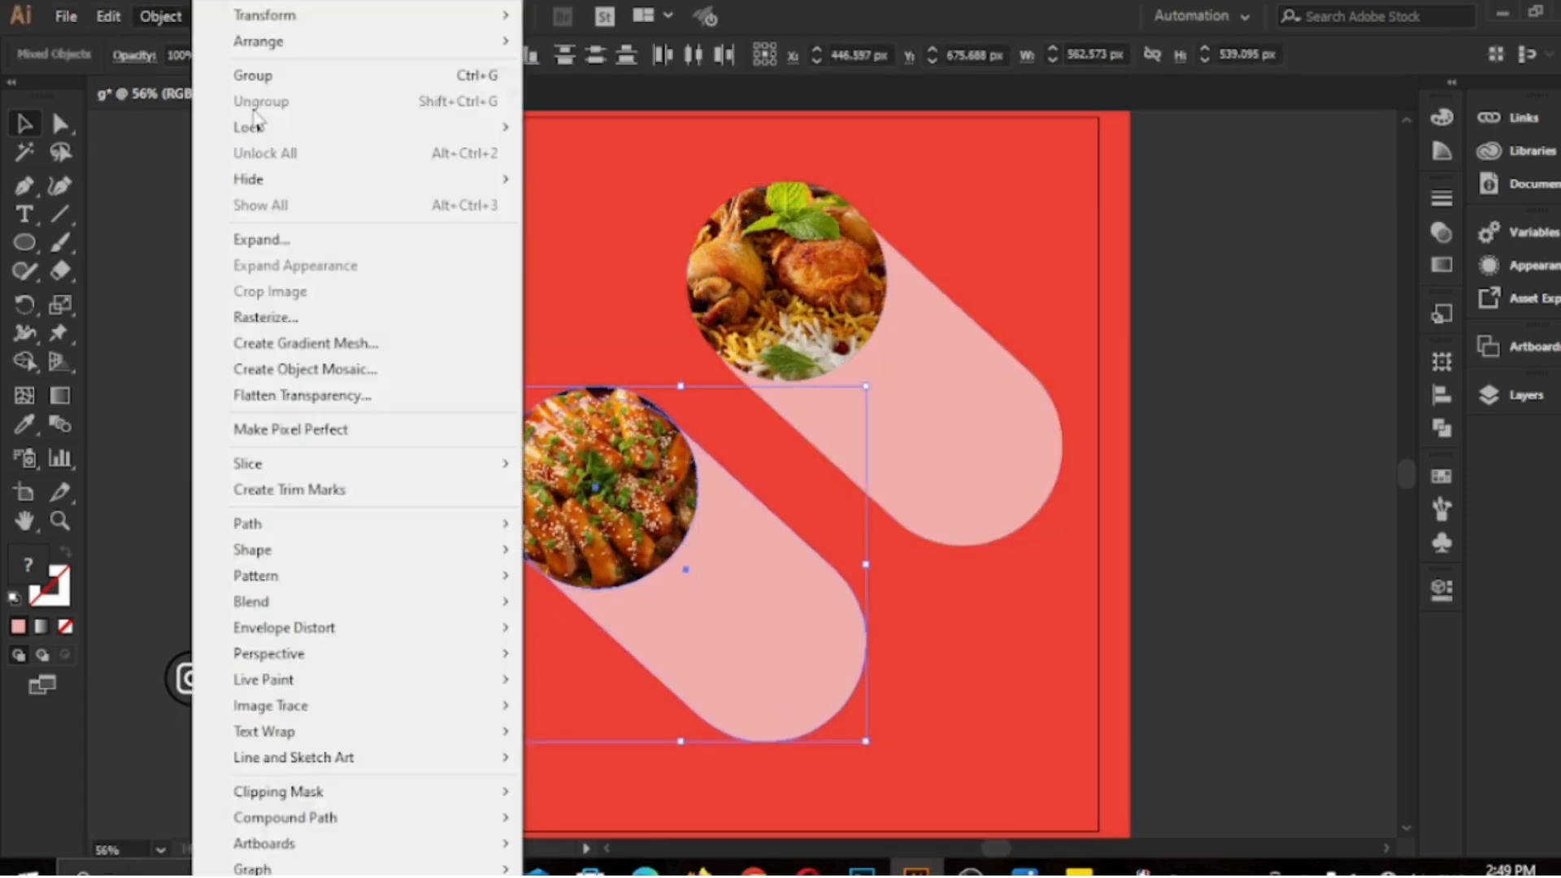
{"action": "left_click", "coordinate": [244, 73]}
{"action": "left_click", "coordinate": [219, 279]}
Draw a pink right triangle with the Pen tool over the artboard's top-right corner, extending slightly past its edges.
{"action": "left_click", "coordinate": [22, 189]}
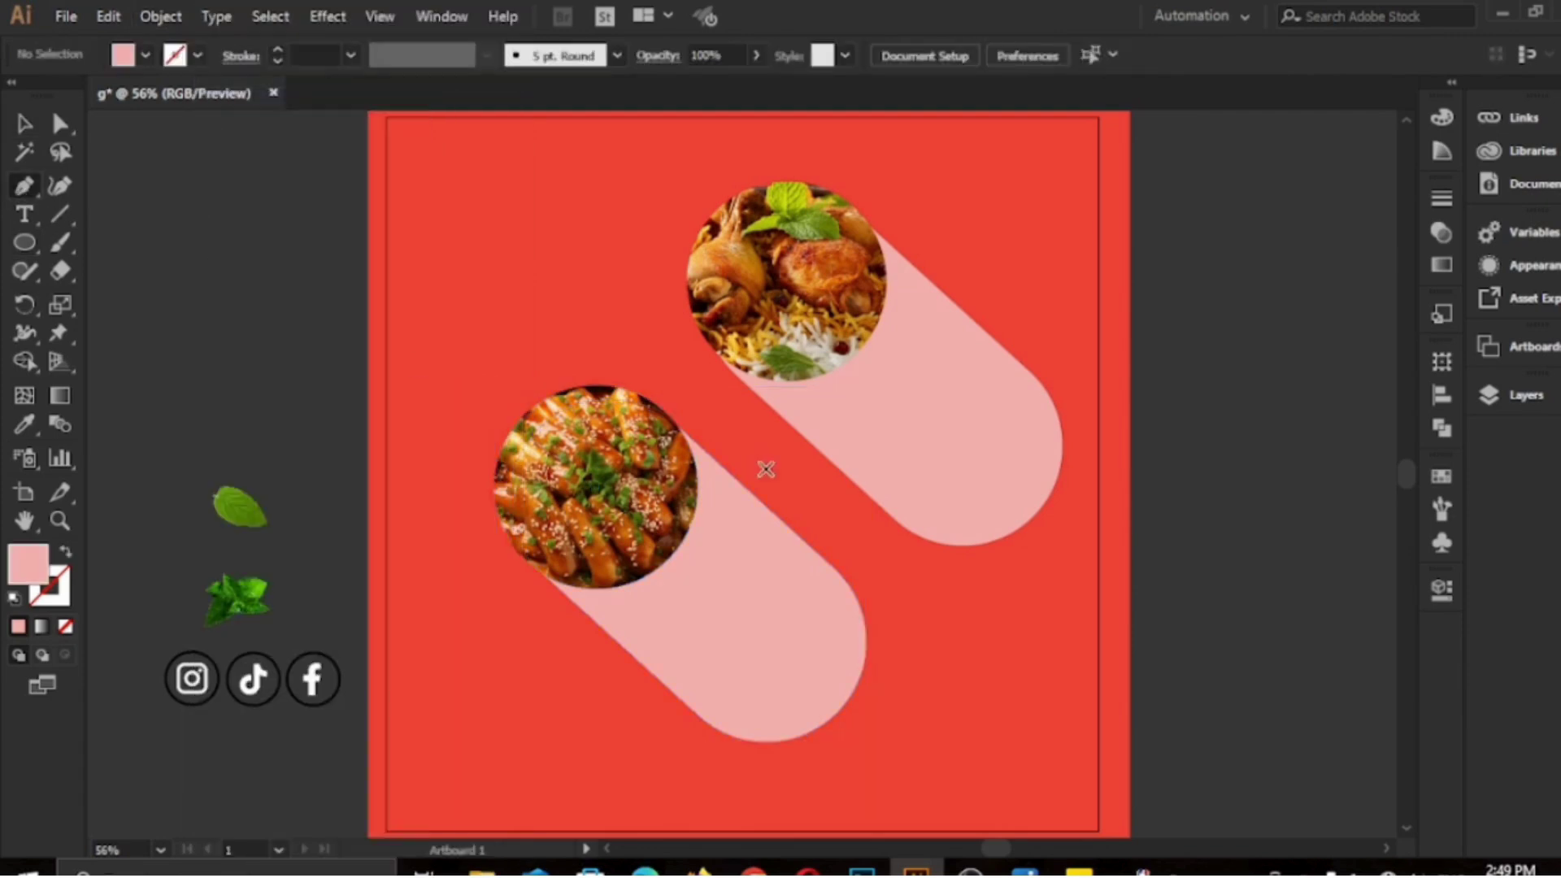
{"action": "scroll", "coordinate": [746, 784], "scroll_direction": "down", "scroll_amount": 1}
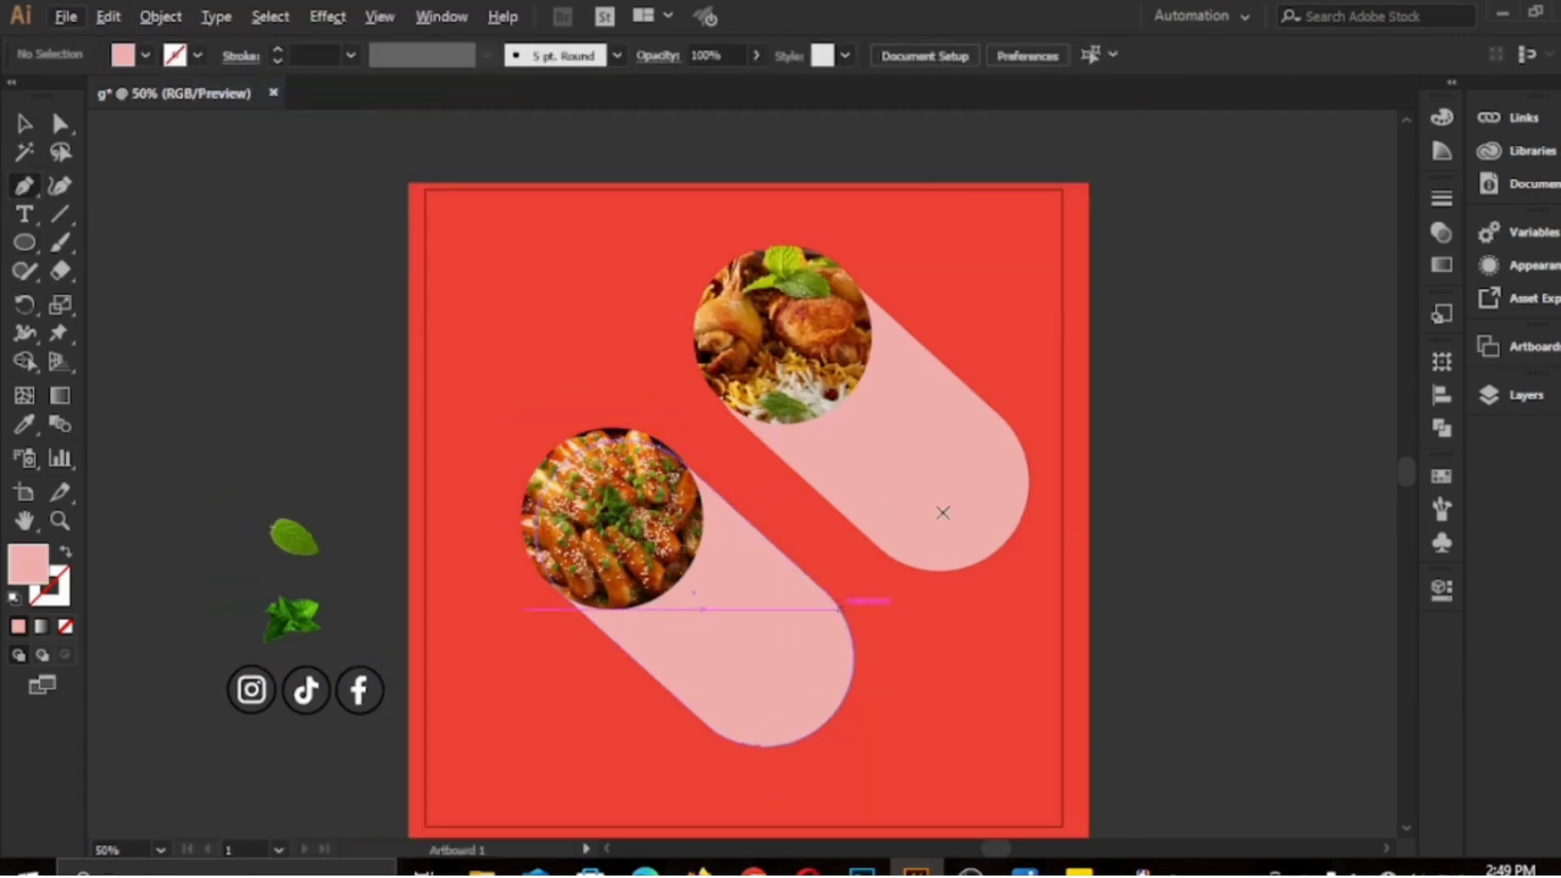
{"action": "left_click", "coordinate": [933, 149]}
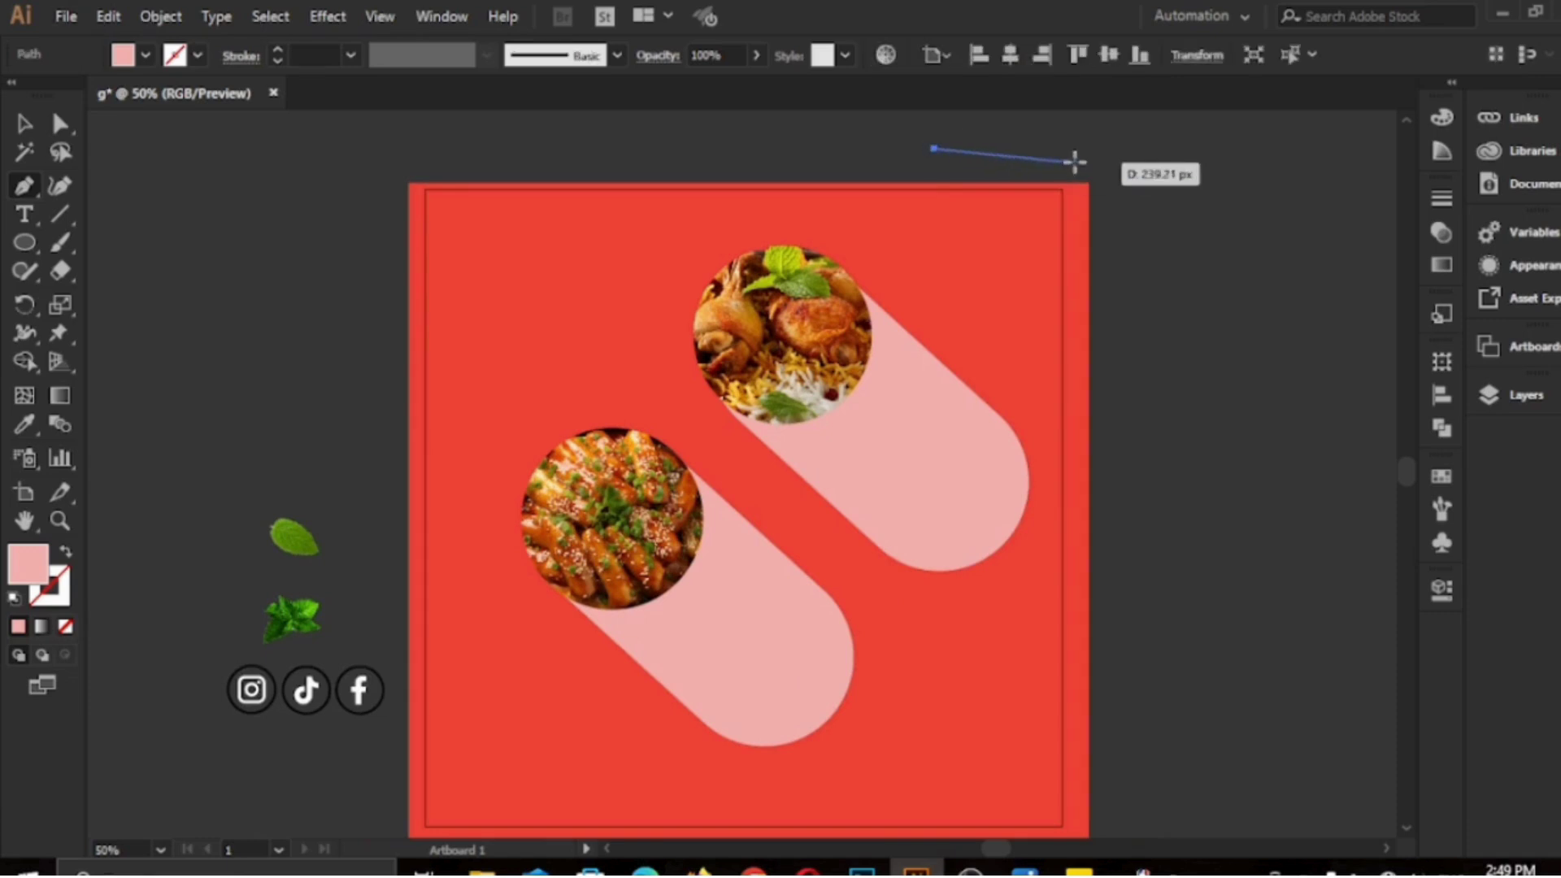
{"action": "left_click", "coordinate": [1120, 149]}
{"action": "left_click", "coordinate": [1122, 311]}
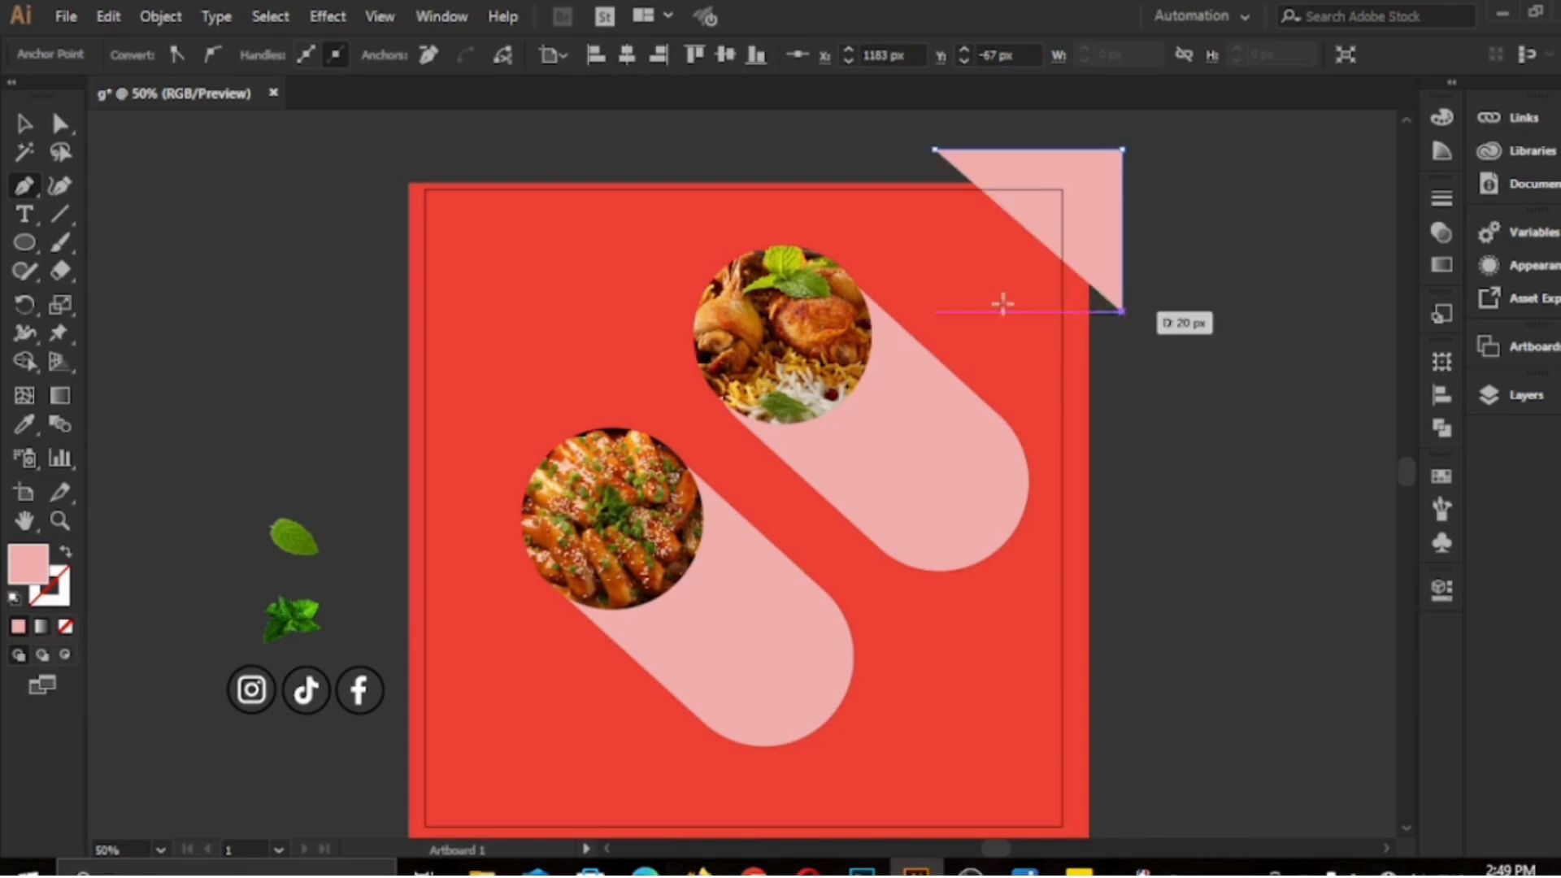
{"action": "left_click", "coordinate": [933, 149]}
{"action": "key", "text": "v"}
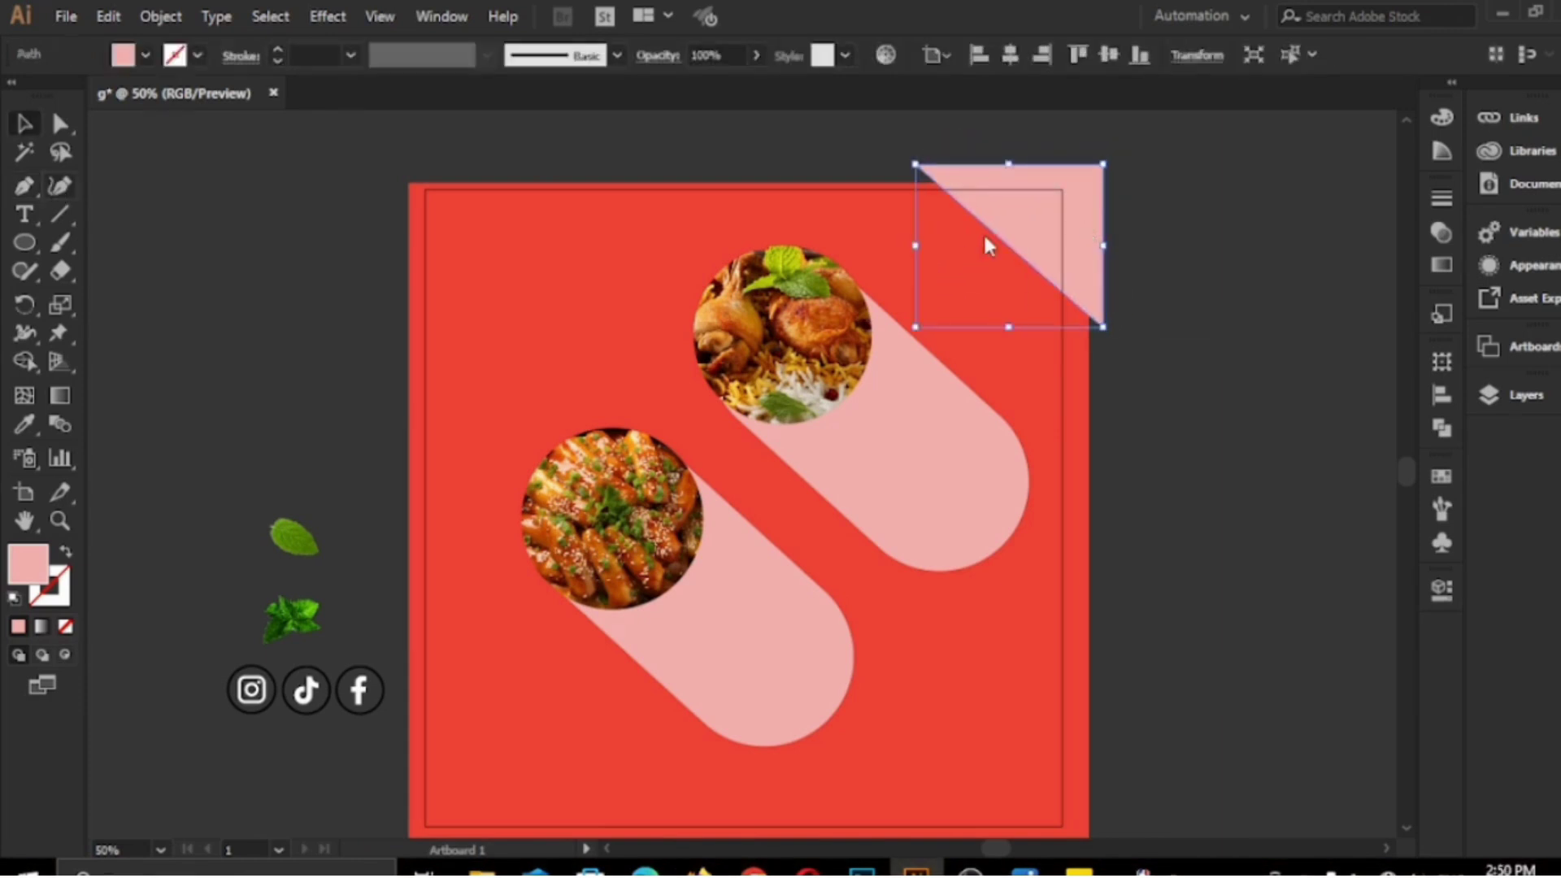
Bend the corner triangle's diagonal edge into an S-shaped wave with the Curvature tool.
{"action": "key", "text": "p"}
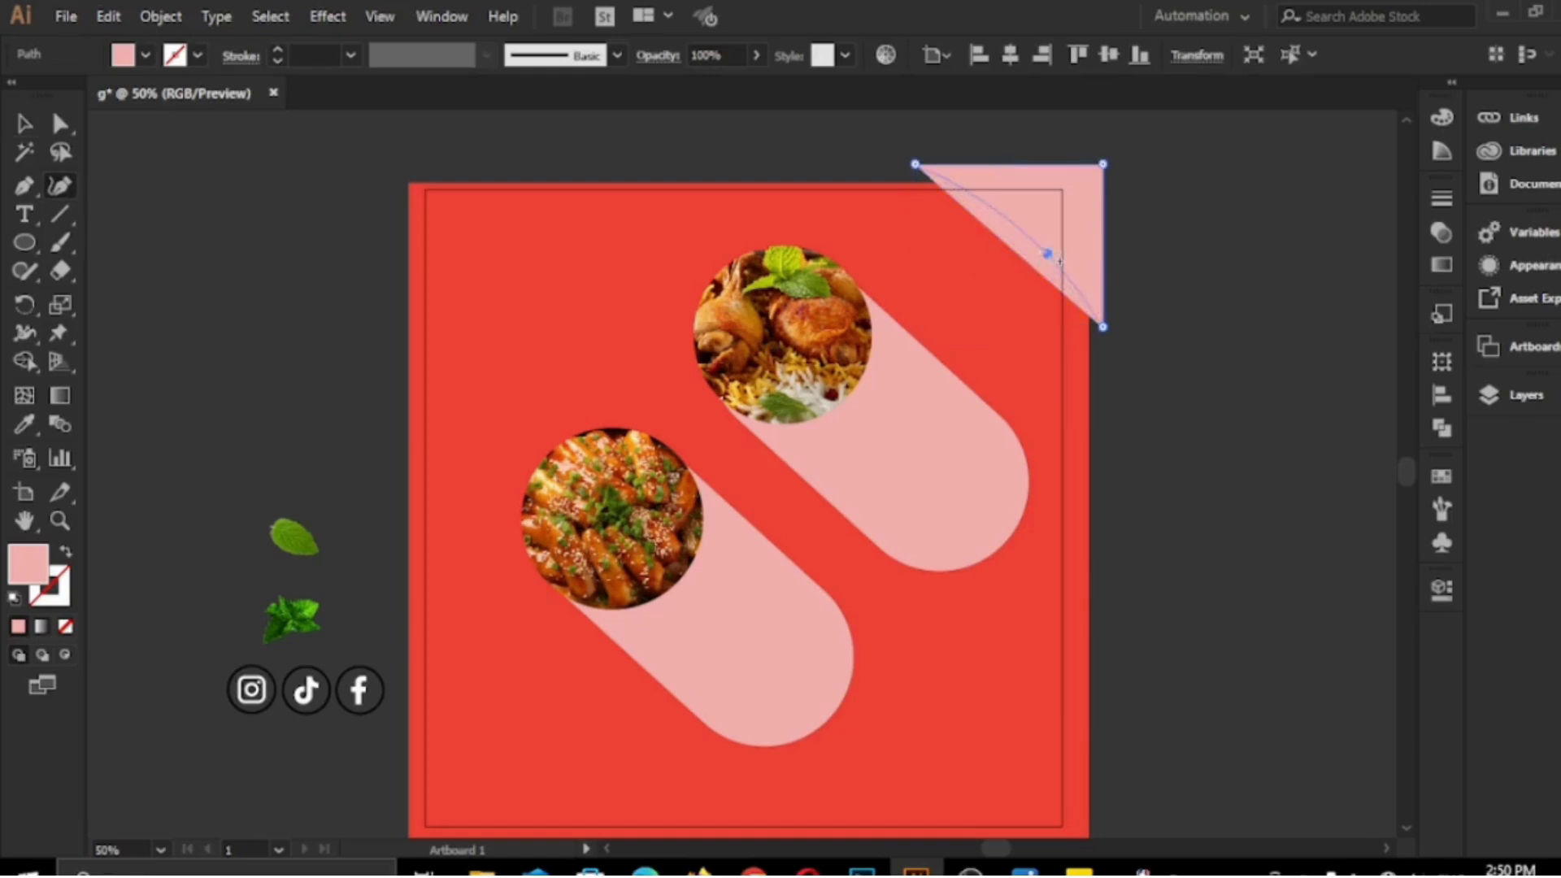
{"action": "left_click", "coordinate": [1047, 255]}
{"action": "left_click_drag", "start_coordinate": [992, 213], "coordinate": [981, 228]}
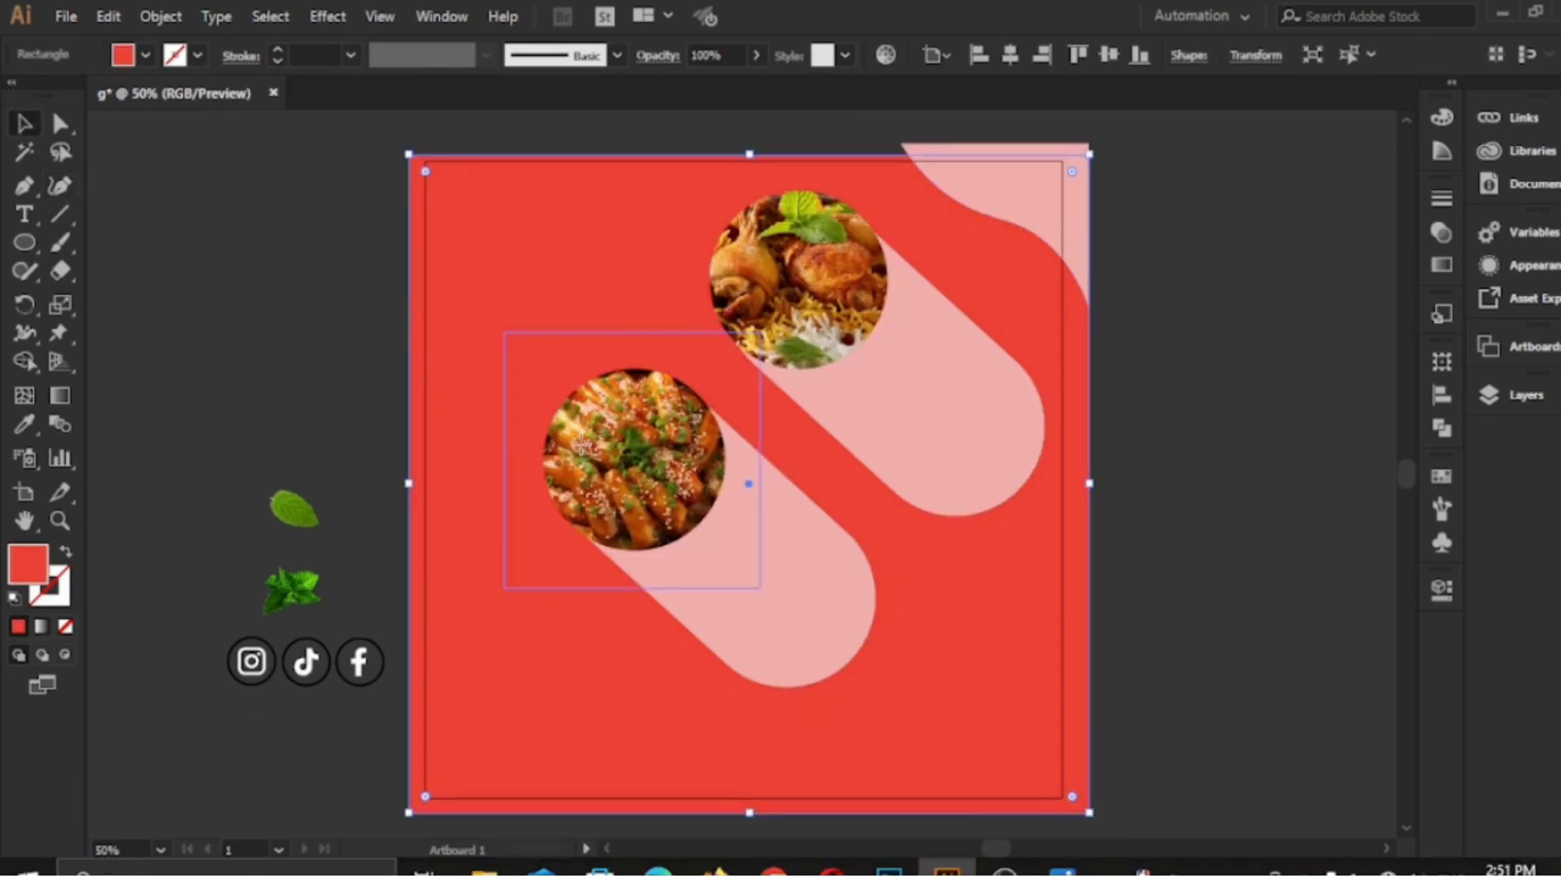
Ungroup the lower capsule and move its round chicken image to the capsule's bottom-right end.
{"action": "left_click", "coordinate": [618, 488]}
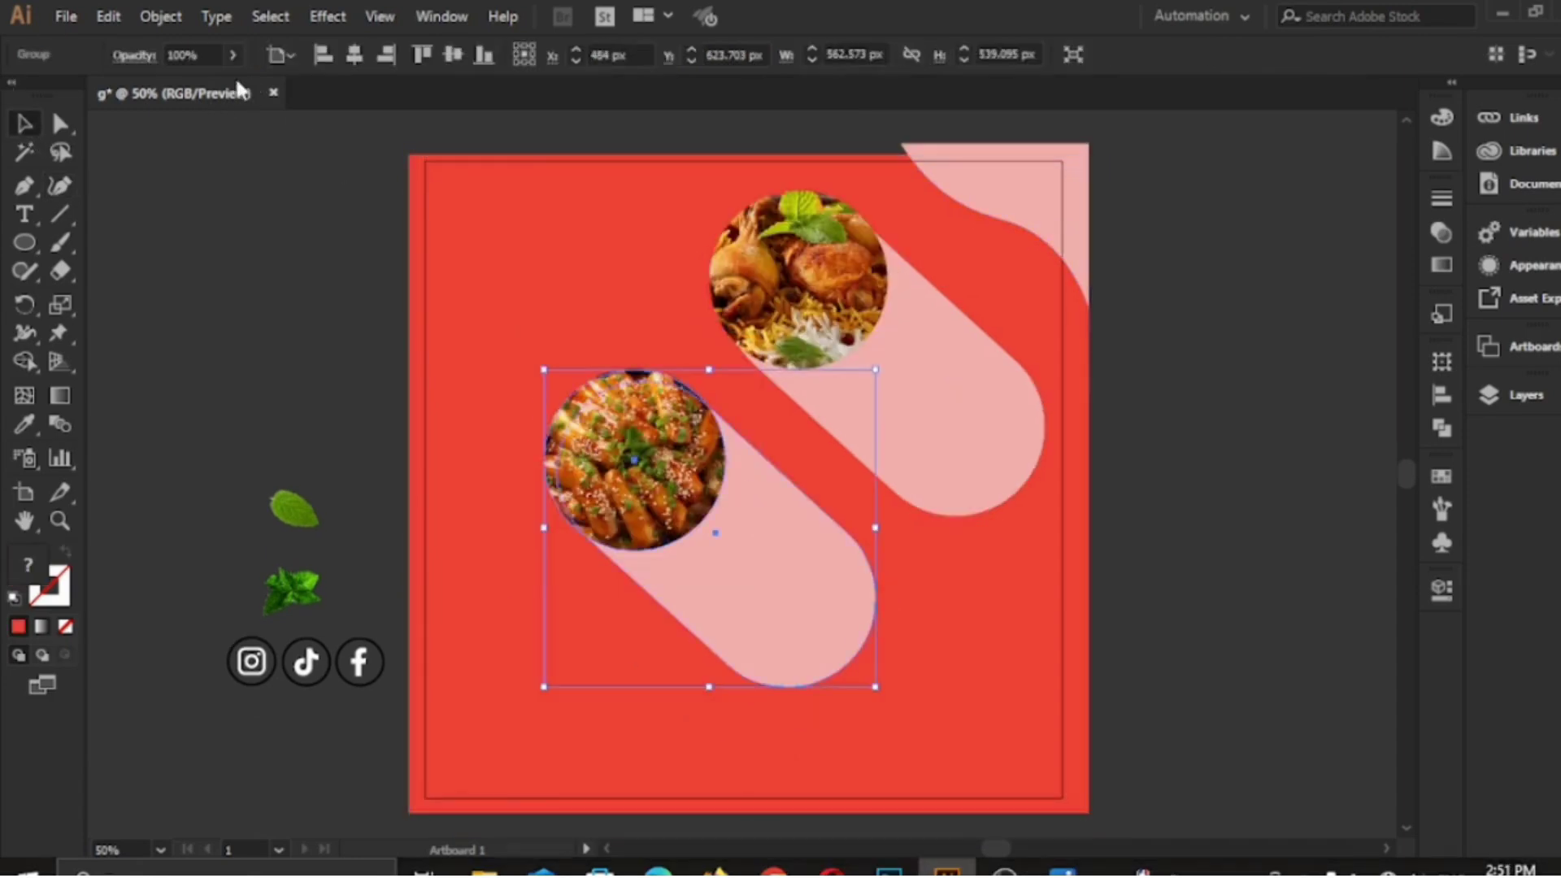
{"action": "left_click", "coordinate": [151, 18]}
{"action": "left_click", "coordinate": [520, 102]}
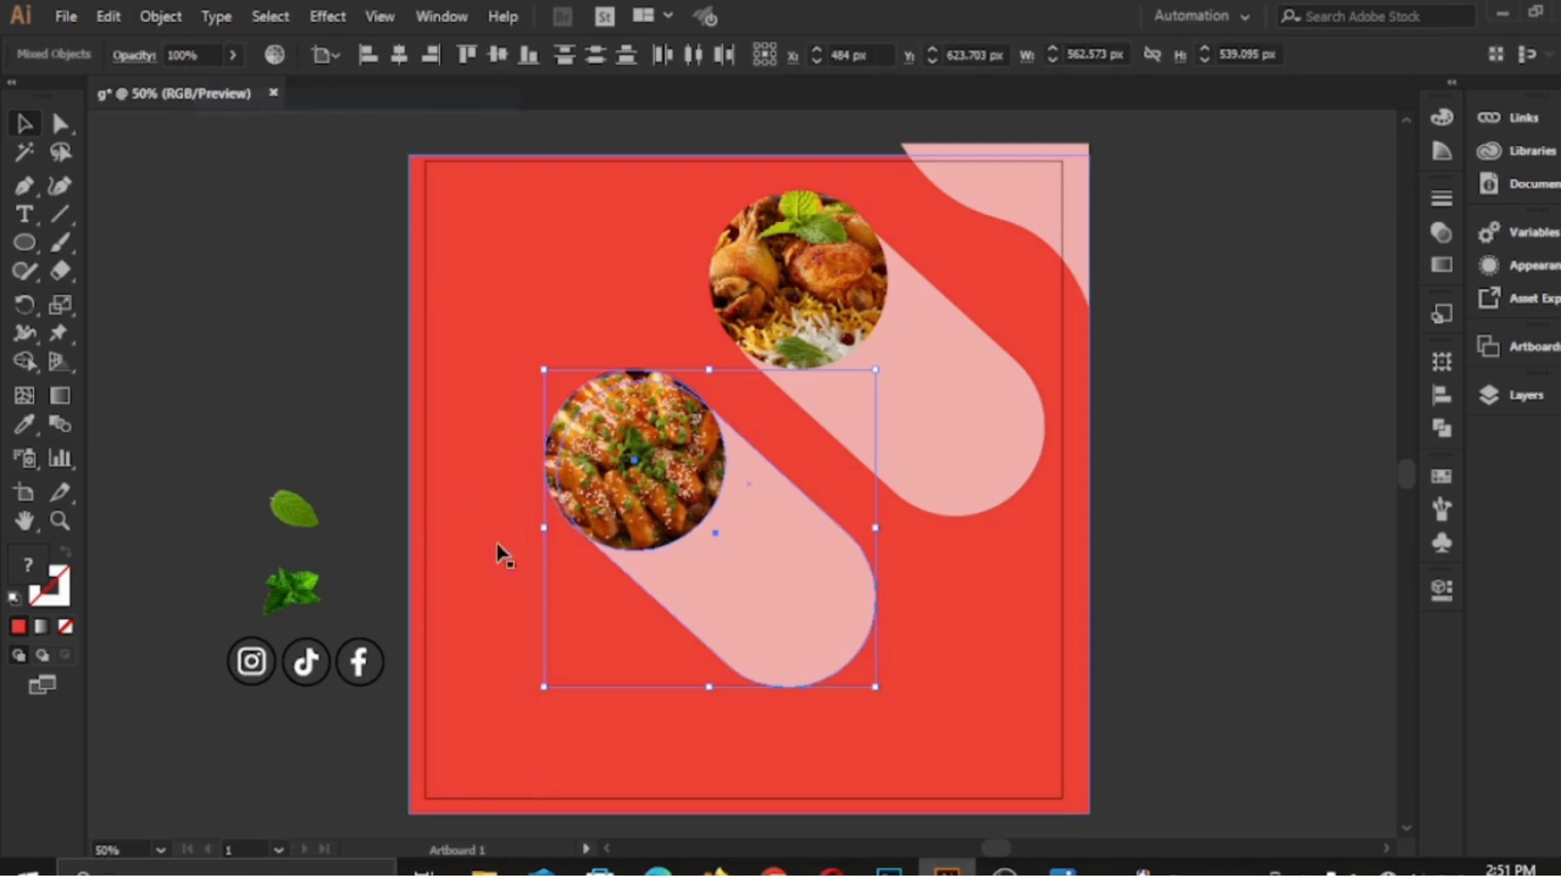
{"action": "left_click", "coordinate": [259, 366]}
{"action": "left_click_drag", "start_coordinate": [625, 463], "coordinate": [778, 600]}
{"action": "left_click", "coordinate": [122, 261]}
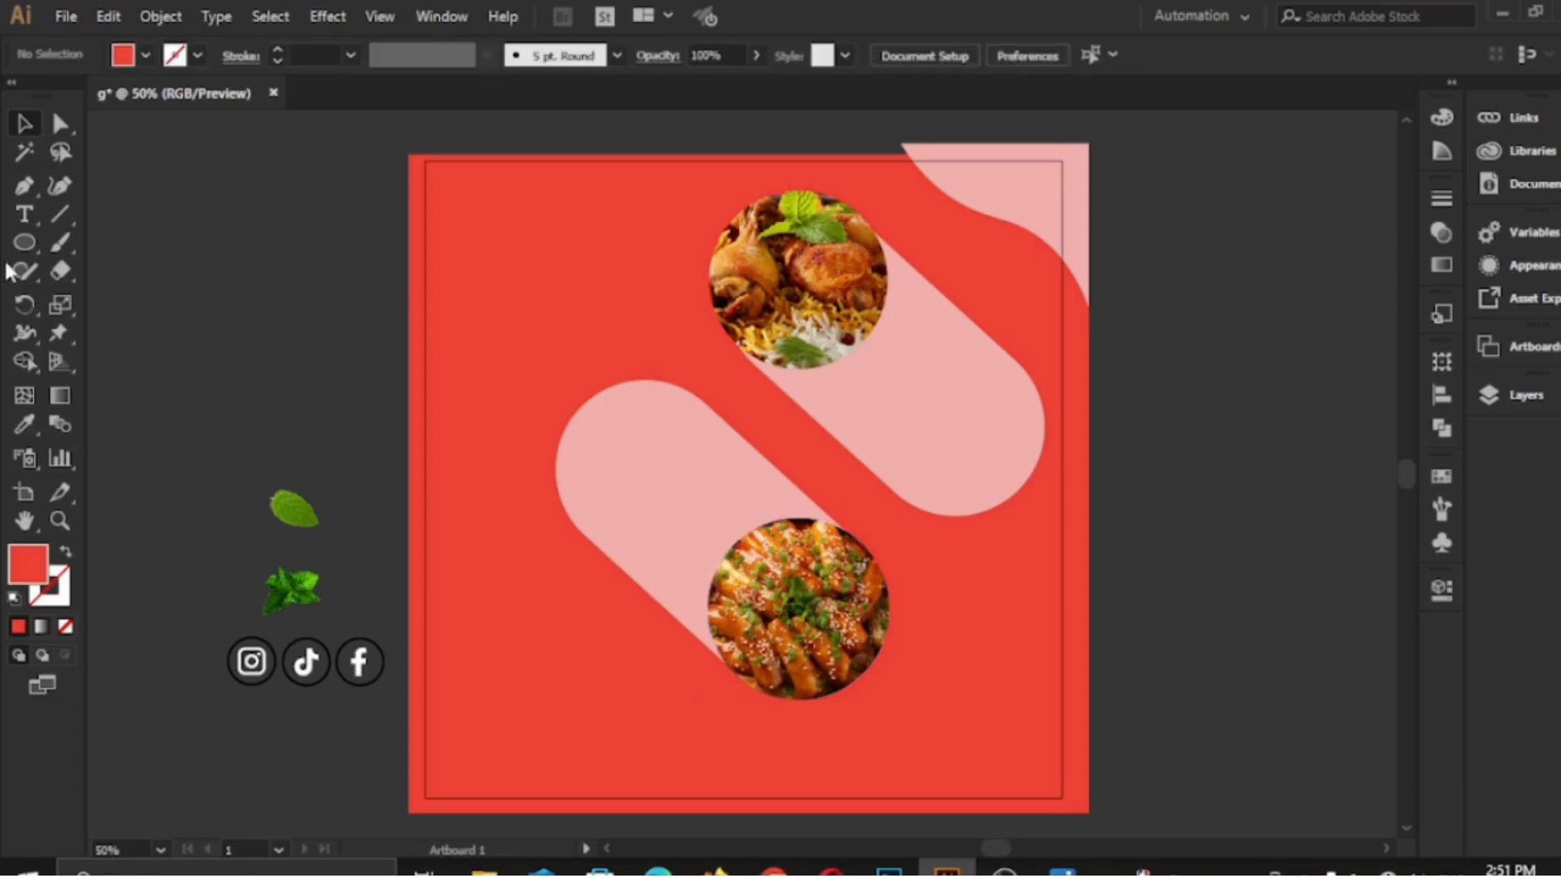
Add the two-line text "Chicken Biryani" on the upper capsule and enlarge it to about 91.2 pt.
{"action": "left_click", "coordinate": [24, 216]}
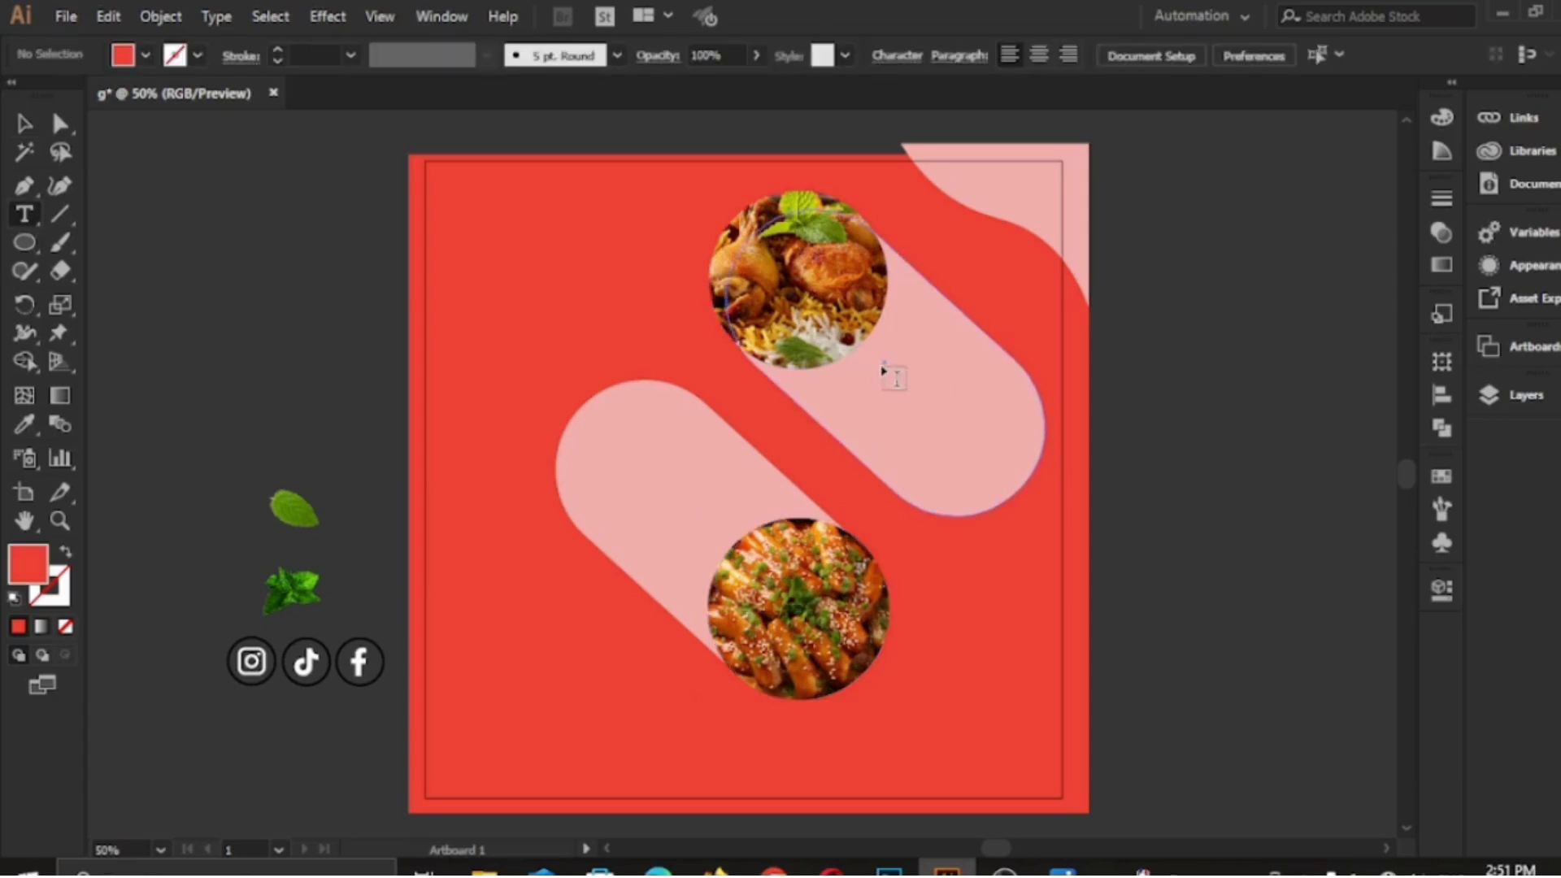
{"action": "left_click", "coordinate": [896, 379]}
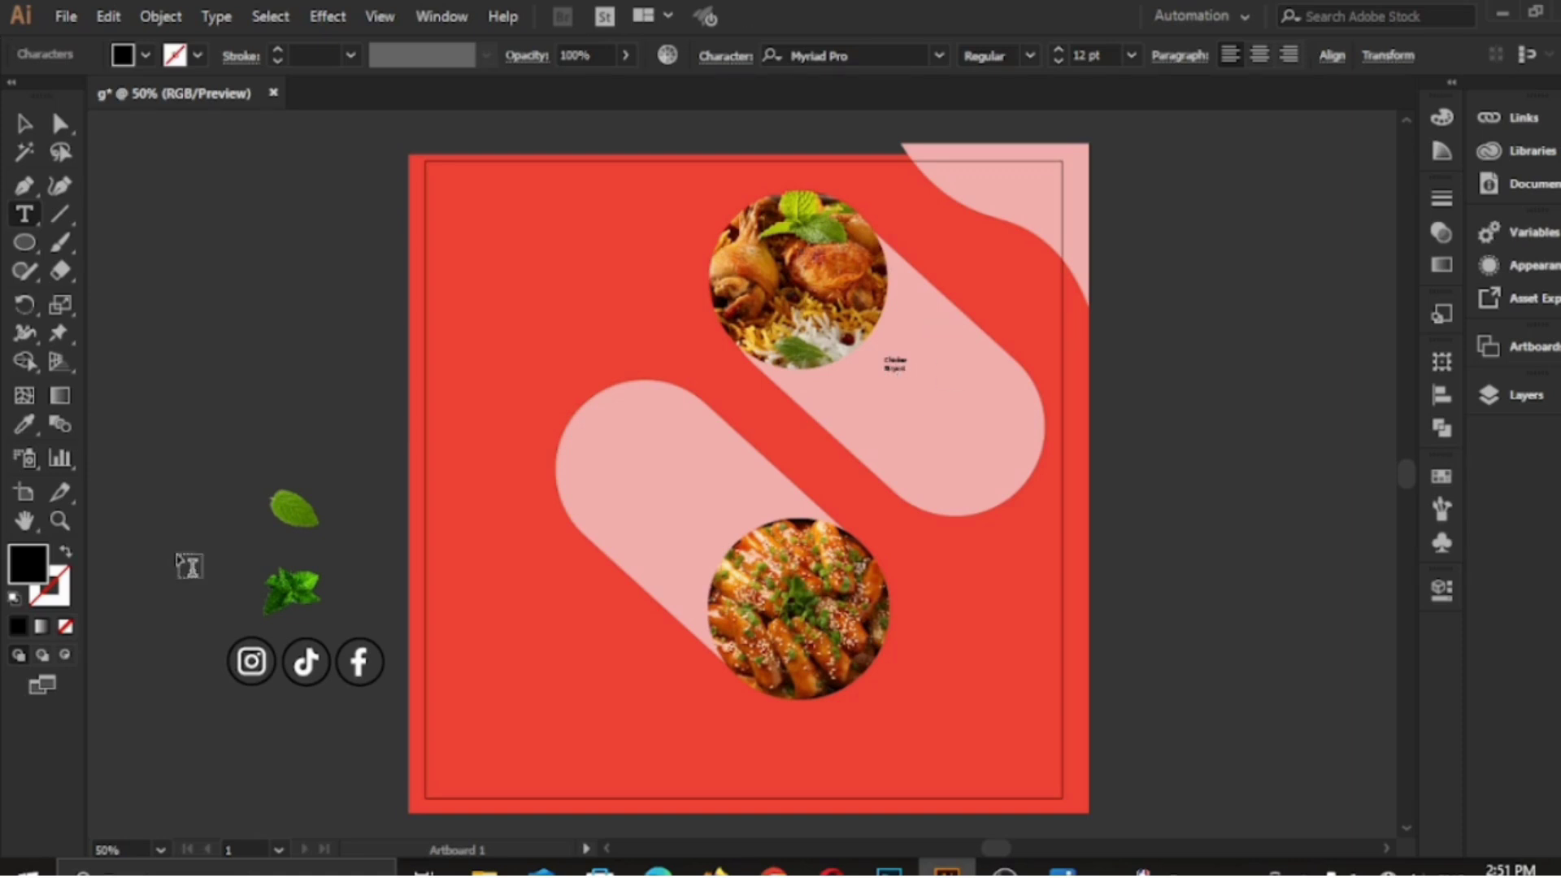
{"action": "key", "text": "v"}
{"action": "left_click", "coordinate": [894, 364]}
{"action": "left_click_drag", "start_coordinate": [910, 375], "coordinate": [1052, 489]}
{"action": "left_click_drag", "start_coordinate": [961, 411], "coordinate": [917, 386]}
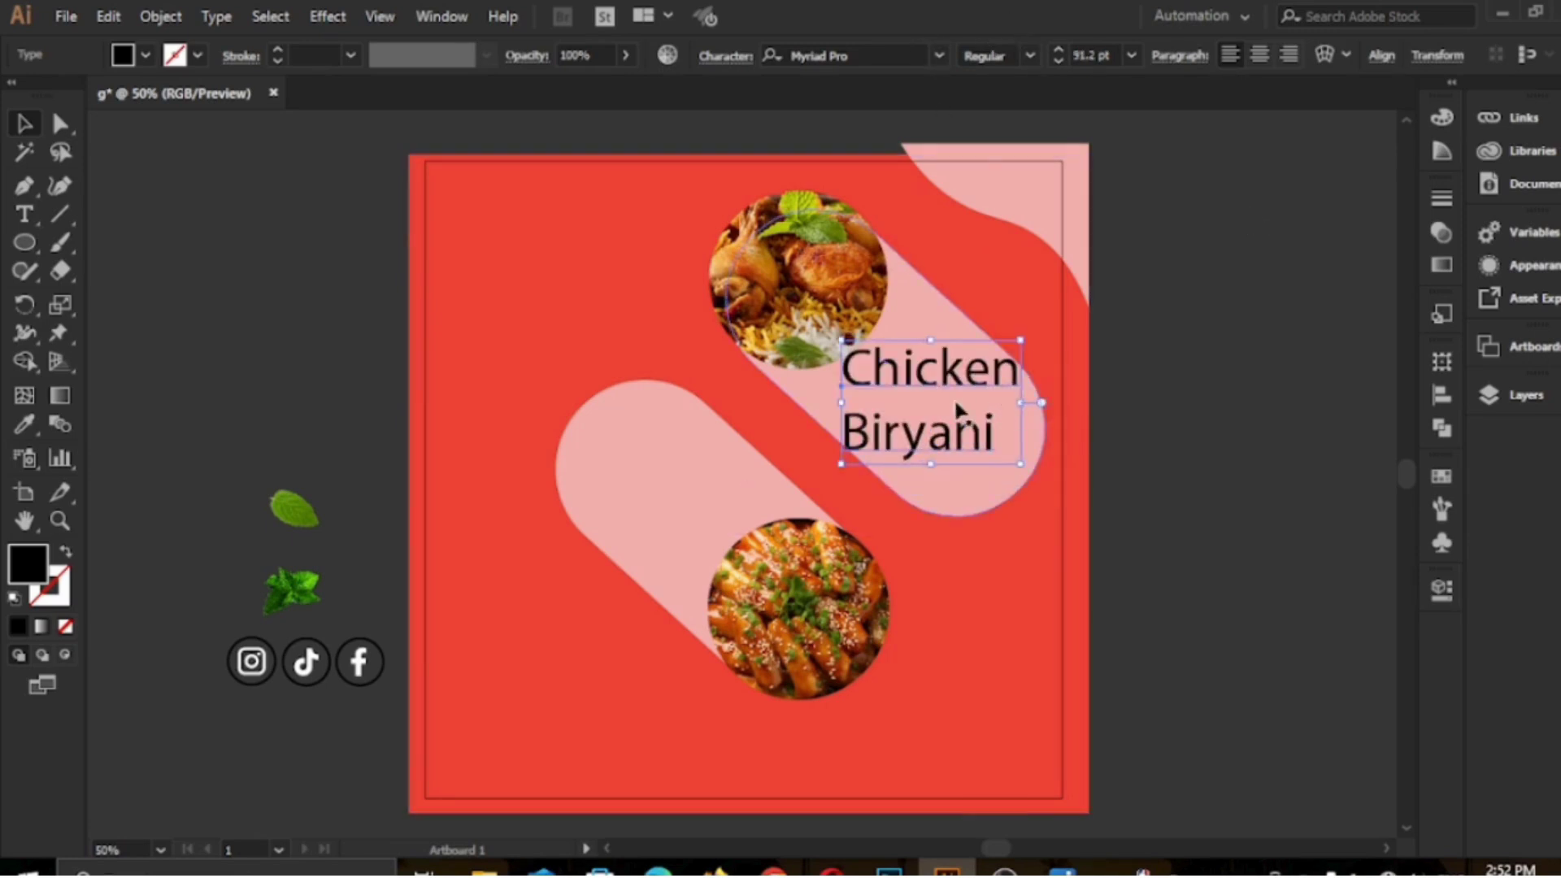
Move the "Chicken Biryani" text beside the artwork's left edge and set its font to Arial Rounded MT Bold.
{"action": "left_click_drag", "start_coordinate": [943, 426], "coordinate": [432, 309]}
{"action": "left_click", "coordinate": [937, 56]}
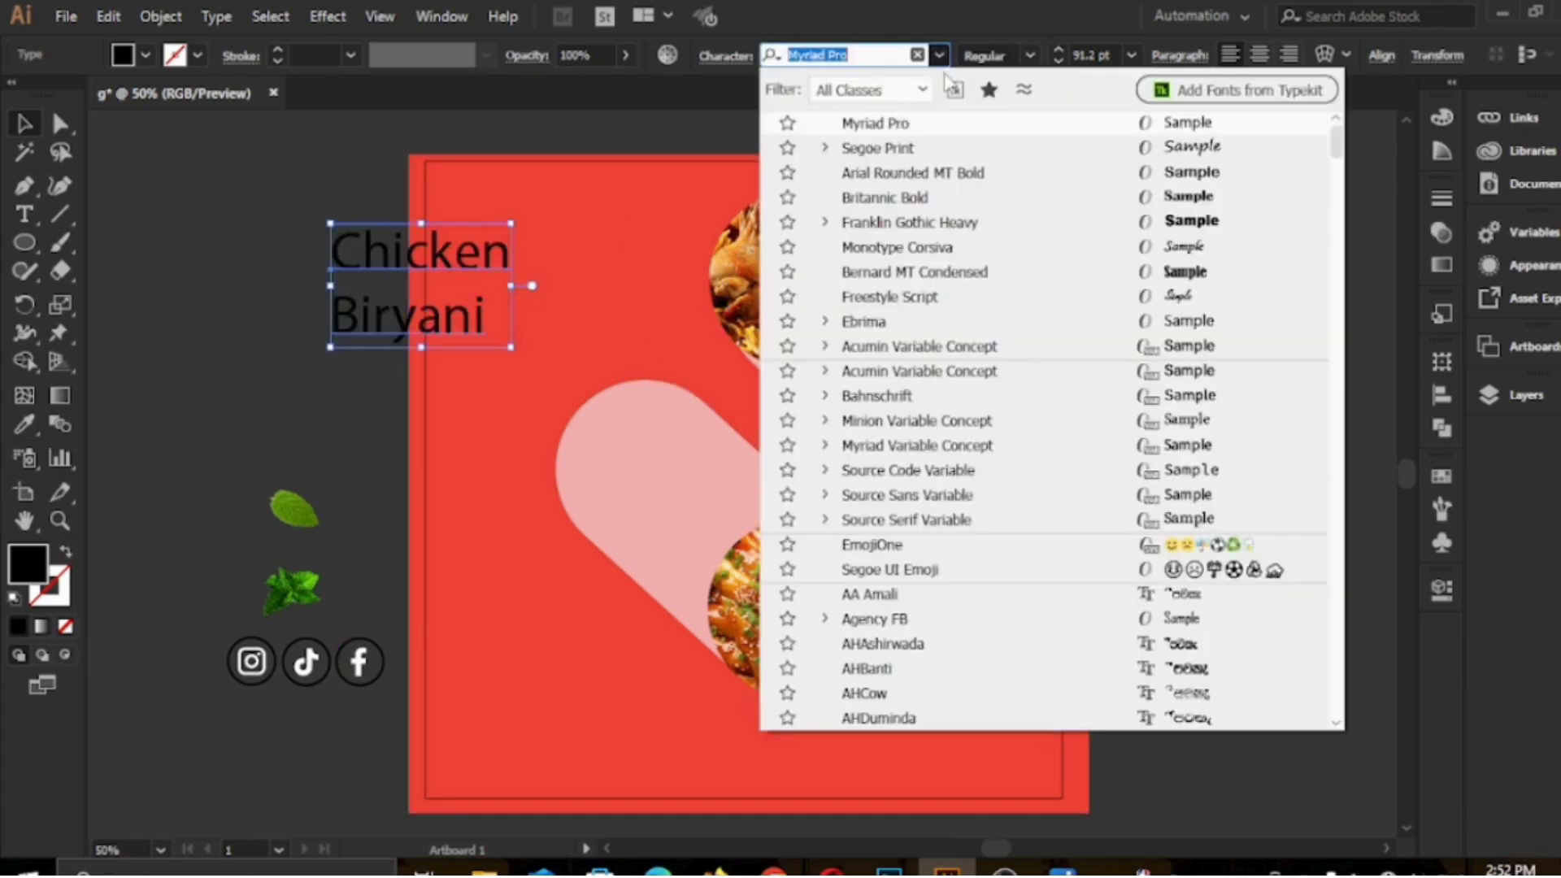
{"action": "left_click", "coordinate": [1153, 172]}
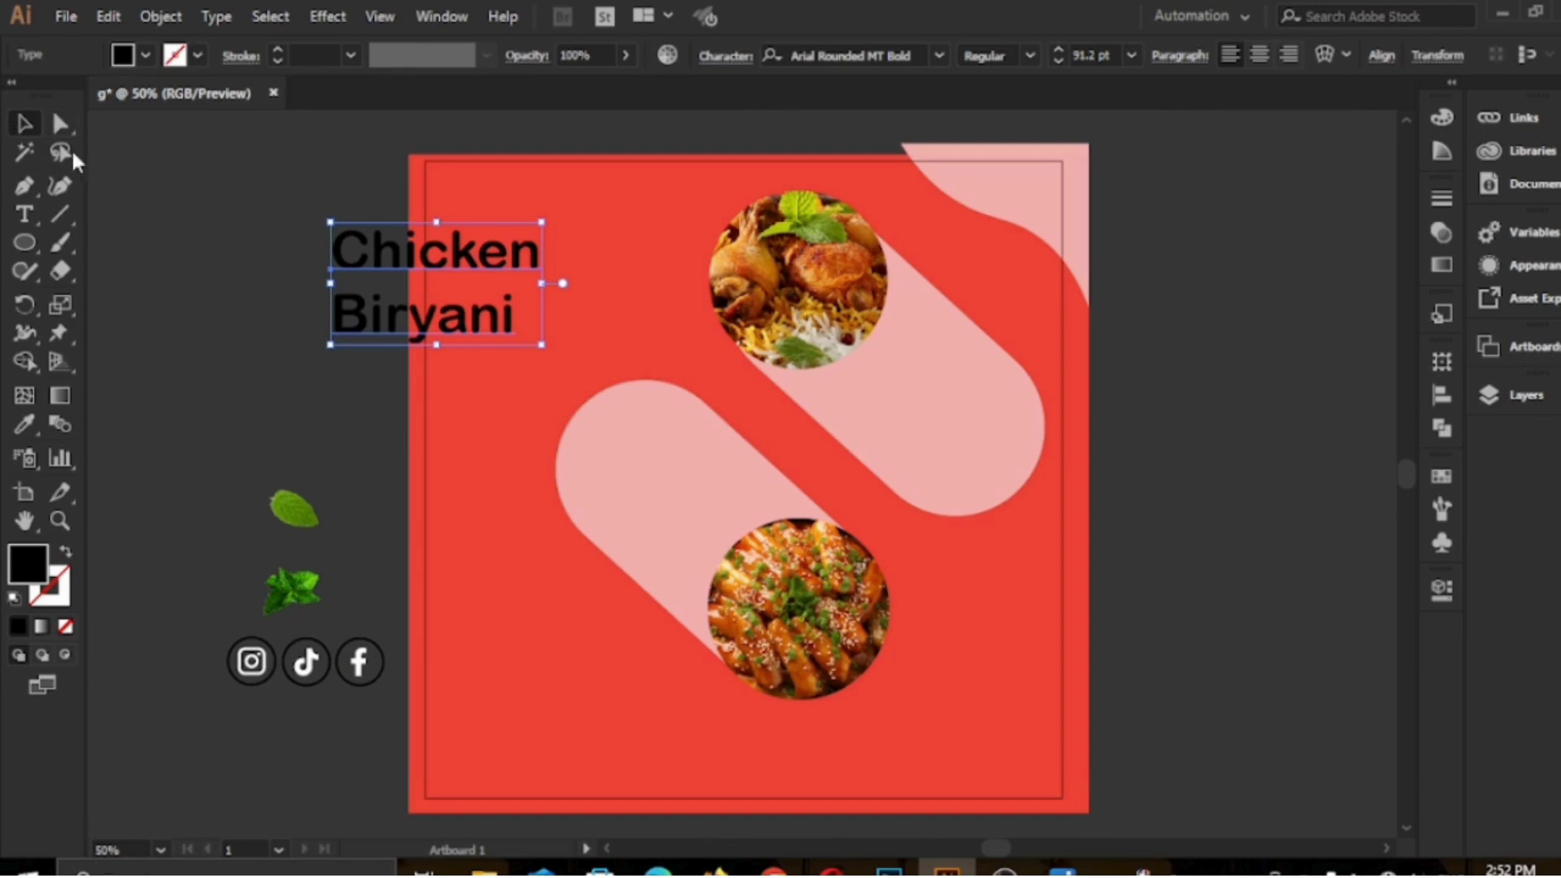
Place the "Chicken Biryani" text on the upper capsule below the dish image and reduce it to about 54.67 pt.
{"action": "left_click_drag", "start_coordinate": [416, 280], "coordinate": [949, 404]}
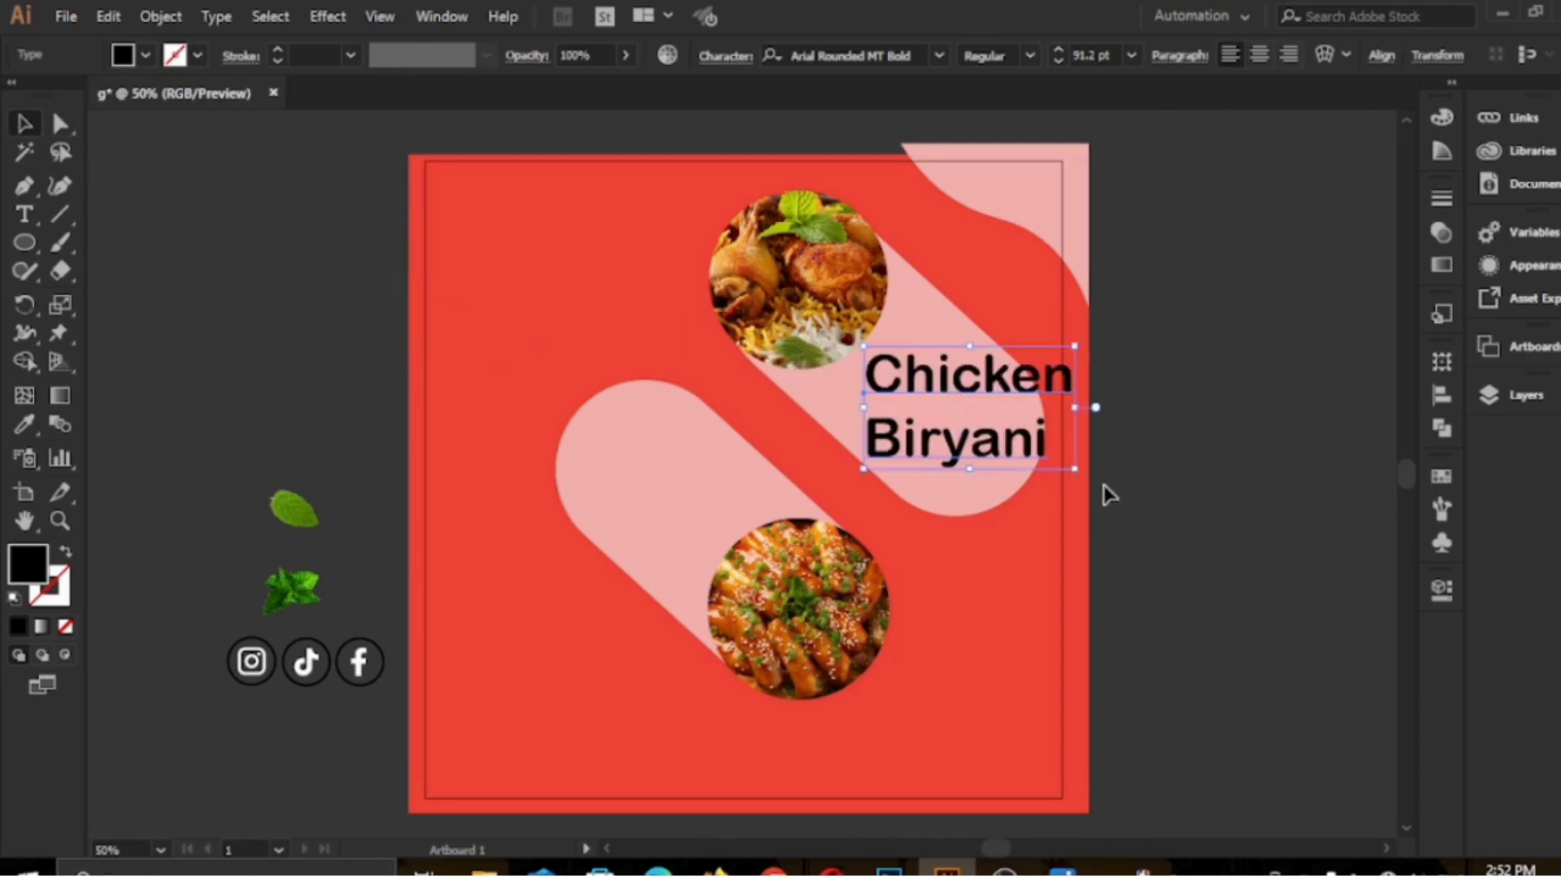
{"action": "left_click_drag", "start_coordinate": [1078, 470], "coordinate": [1021, 437]}
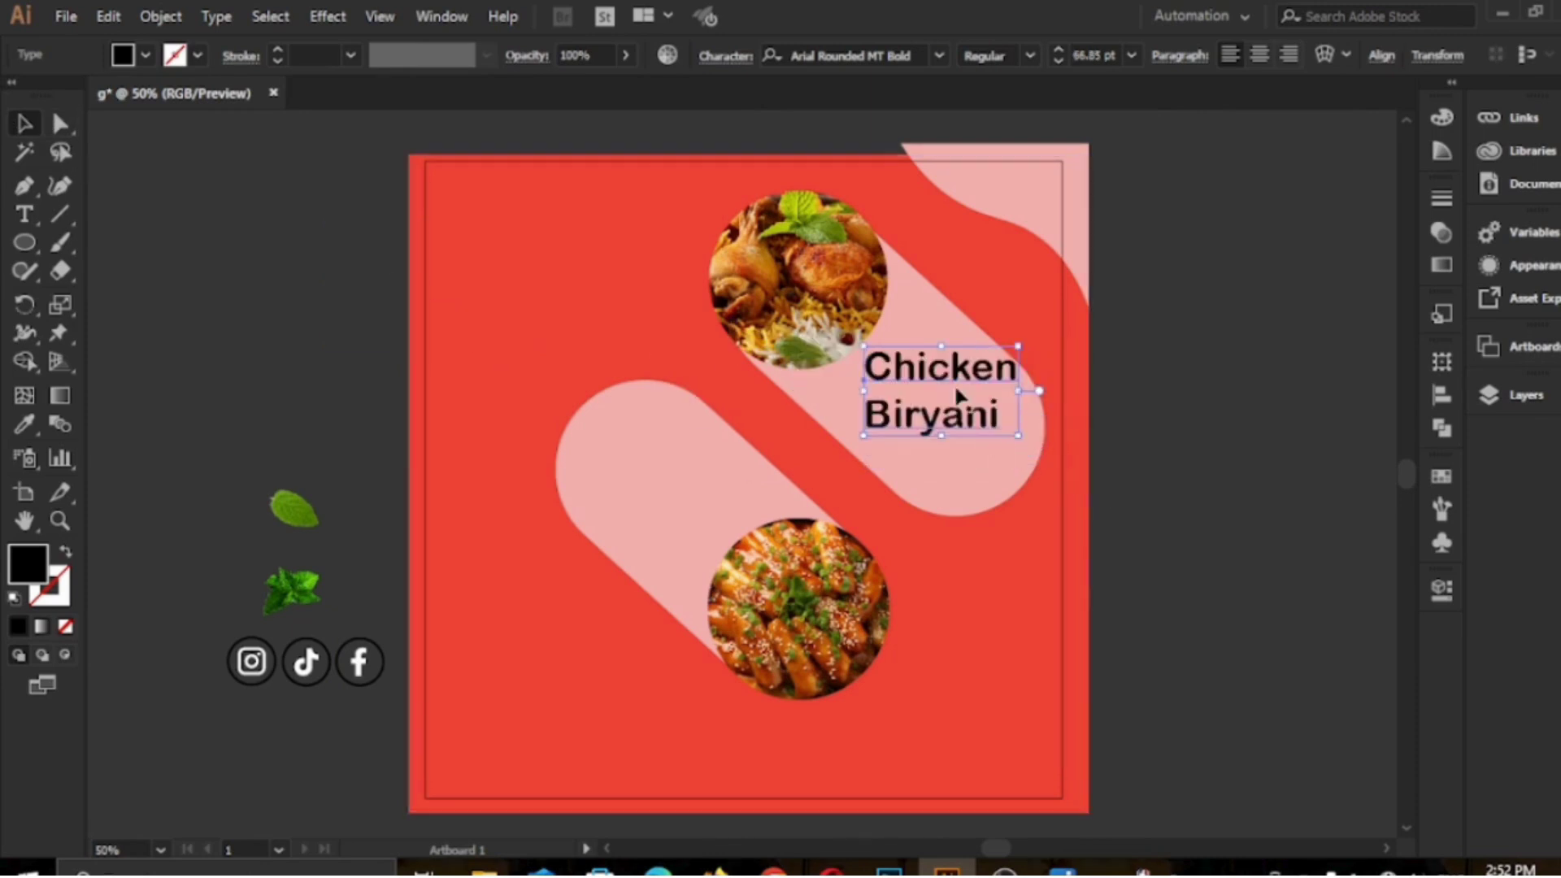
{"action": "left_click_drag", "start_coordinate": [940, 388], "coordinate": [943, 429]}
{"action": "left_click_drag", "start_coordinate": [1018, 388], "coordinate": [1005, 388]}
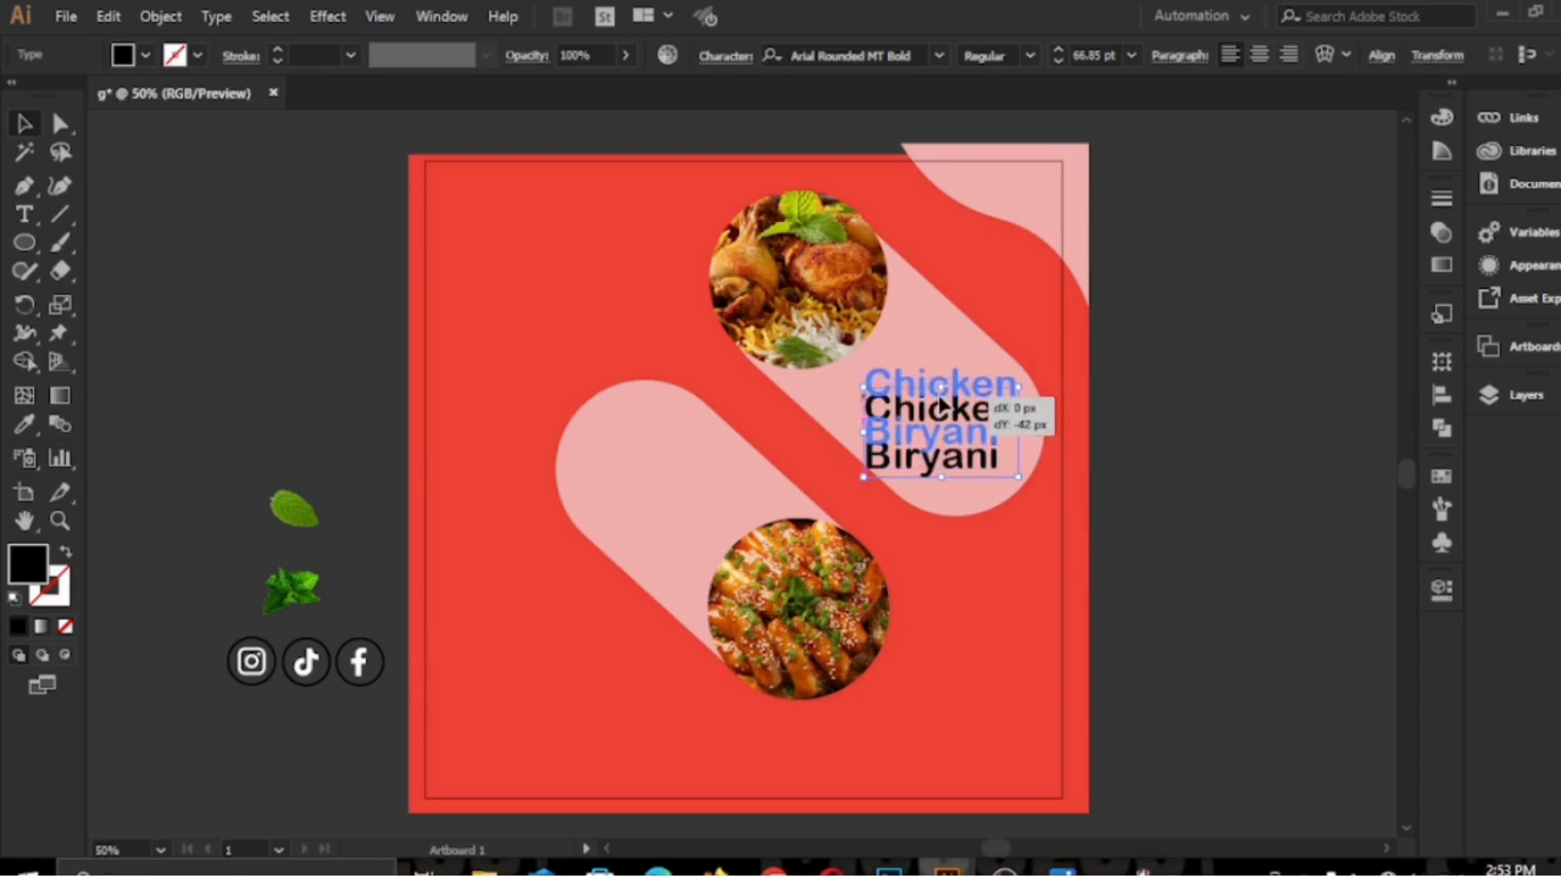
Copy the "Chicken Biryani" label onto the lower capsule and replace "Chicken" with "Tteokbokki" in the copy.
{"action": "left_click_drag", "start_coordinate": [947, 435], "coordinate": [647, 479]}
{"action": "double_click", "coordinate": [641, 461]}
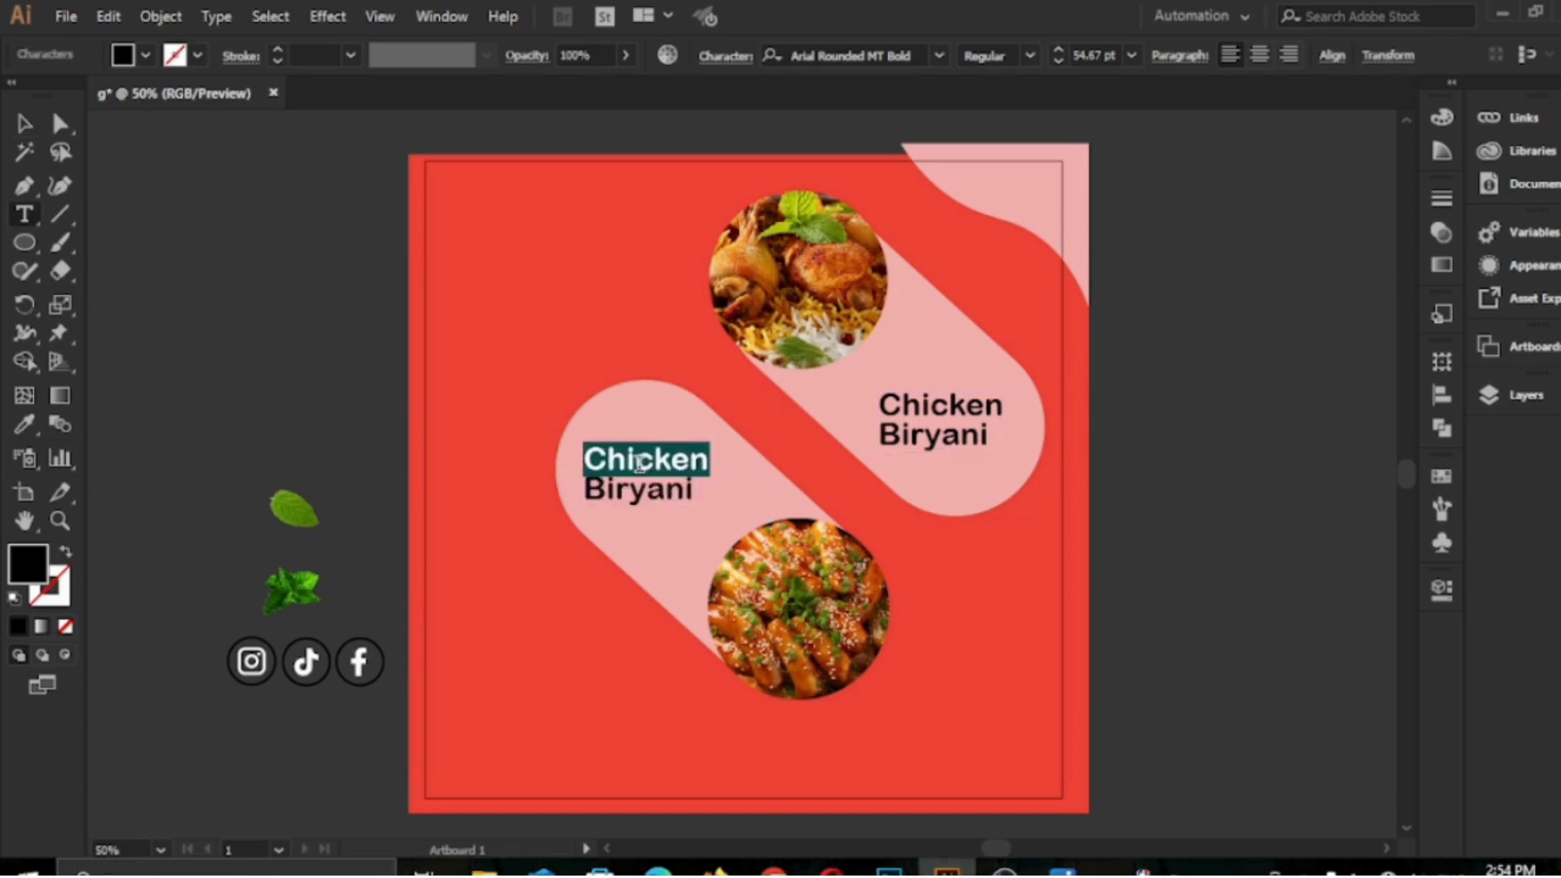
{"action": "type", "text": "Tte"}
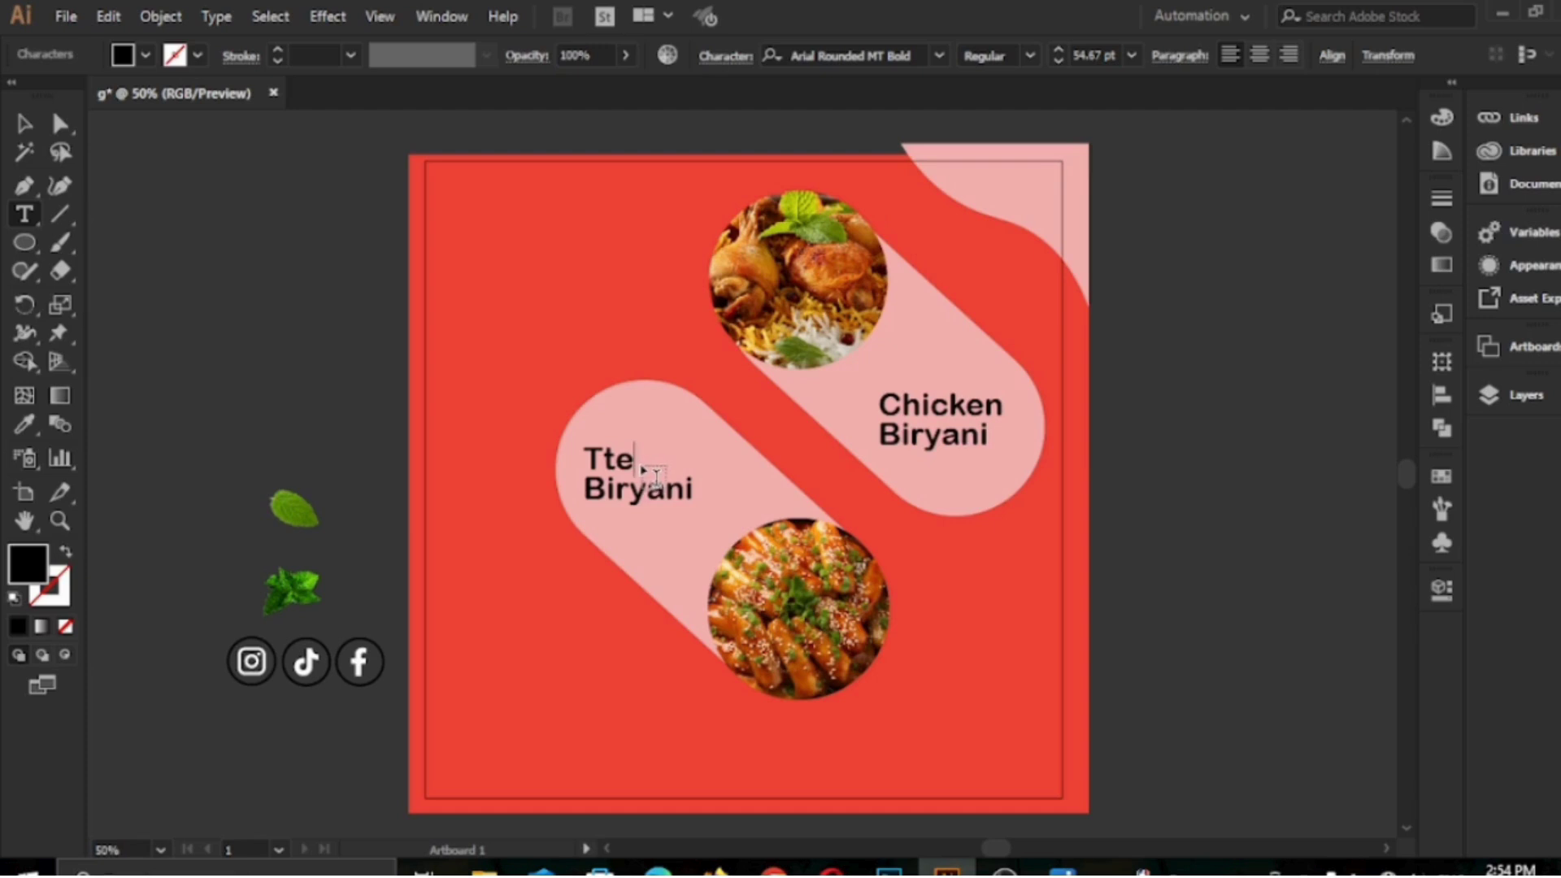
{"action": "type", "text": "okbo"}
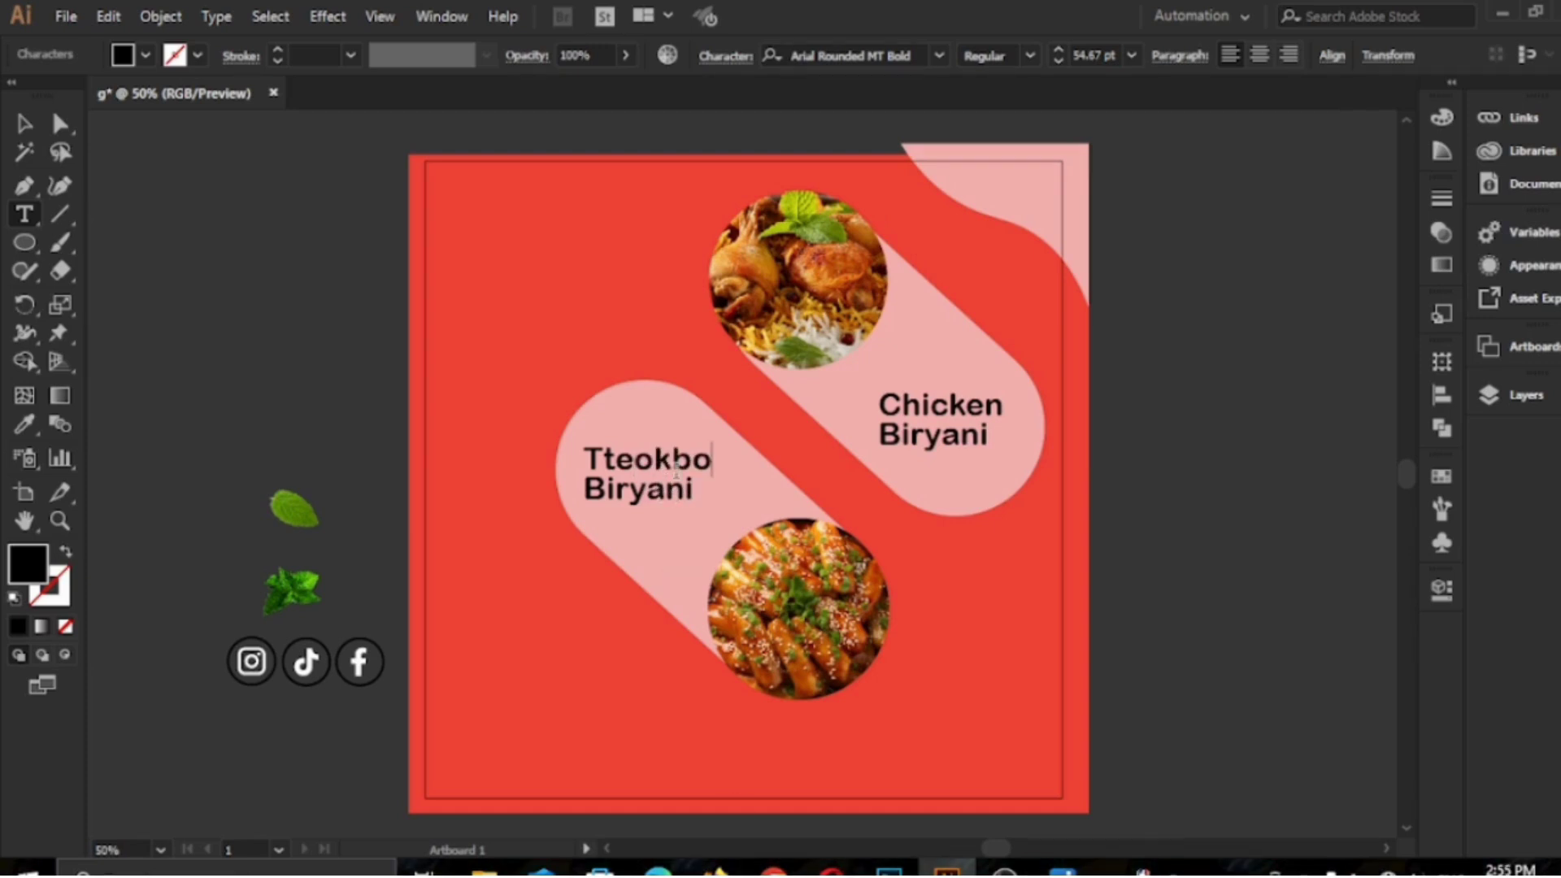
{"action": "type", "text": "kki"}
{"action": "left_click", "coordinate": [24, 122]}
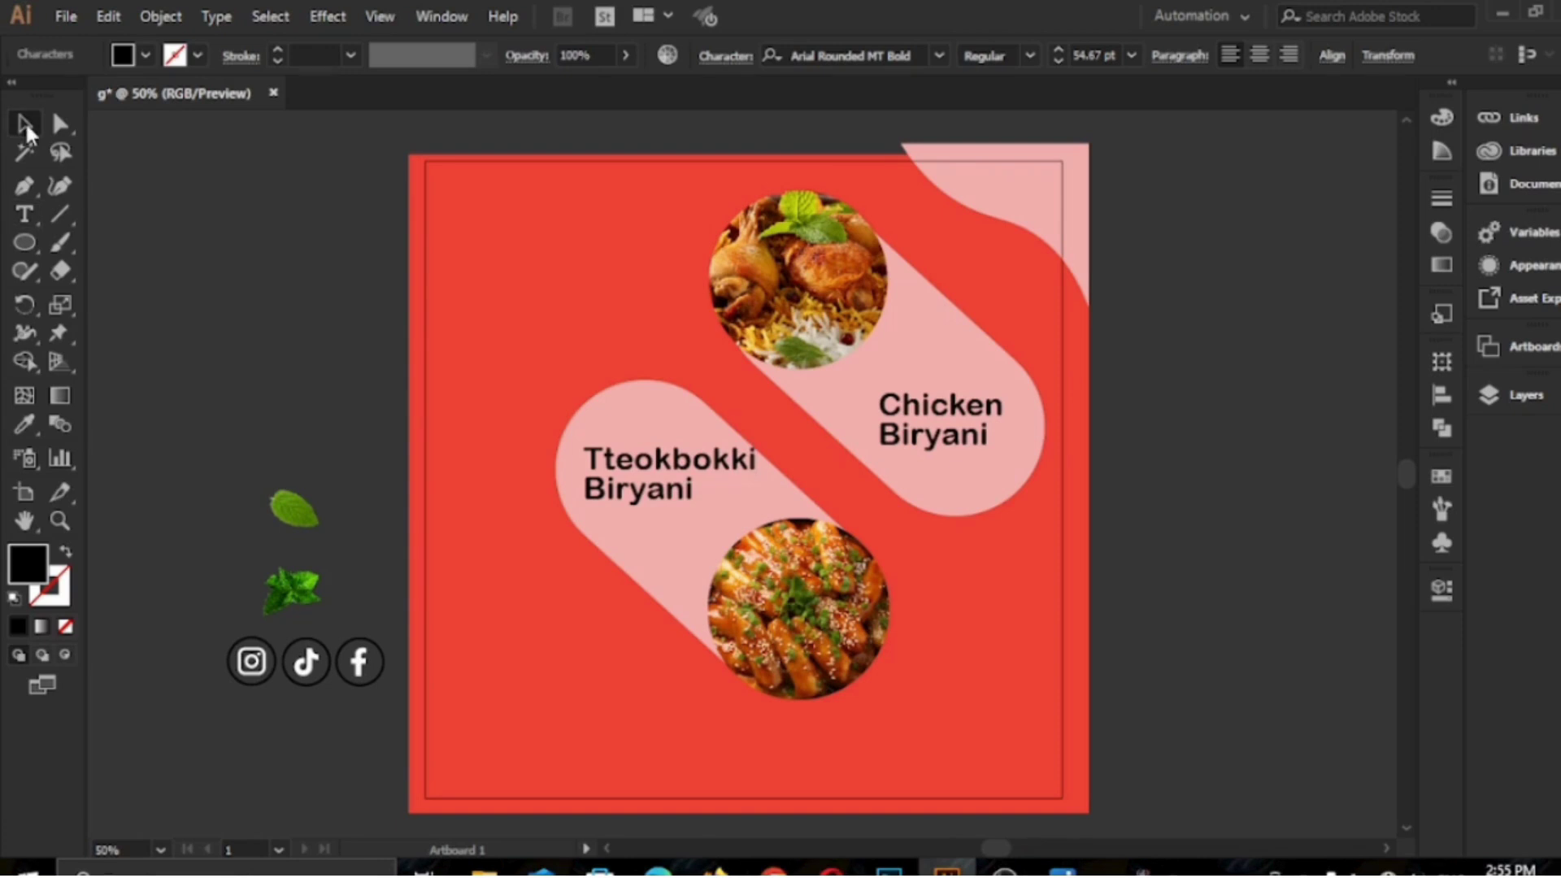
Delete the word "Biryani" from the lower capsule's label.
{"action": "double_click", "coordinate": [657, 498]}
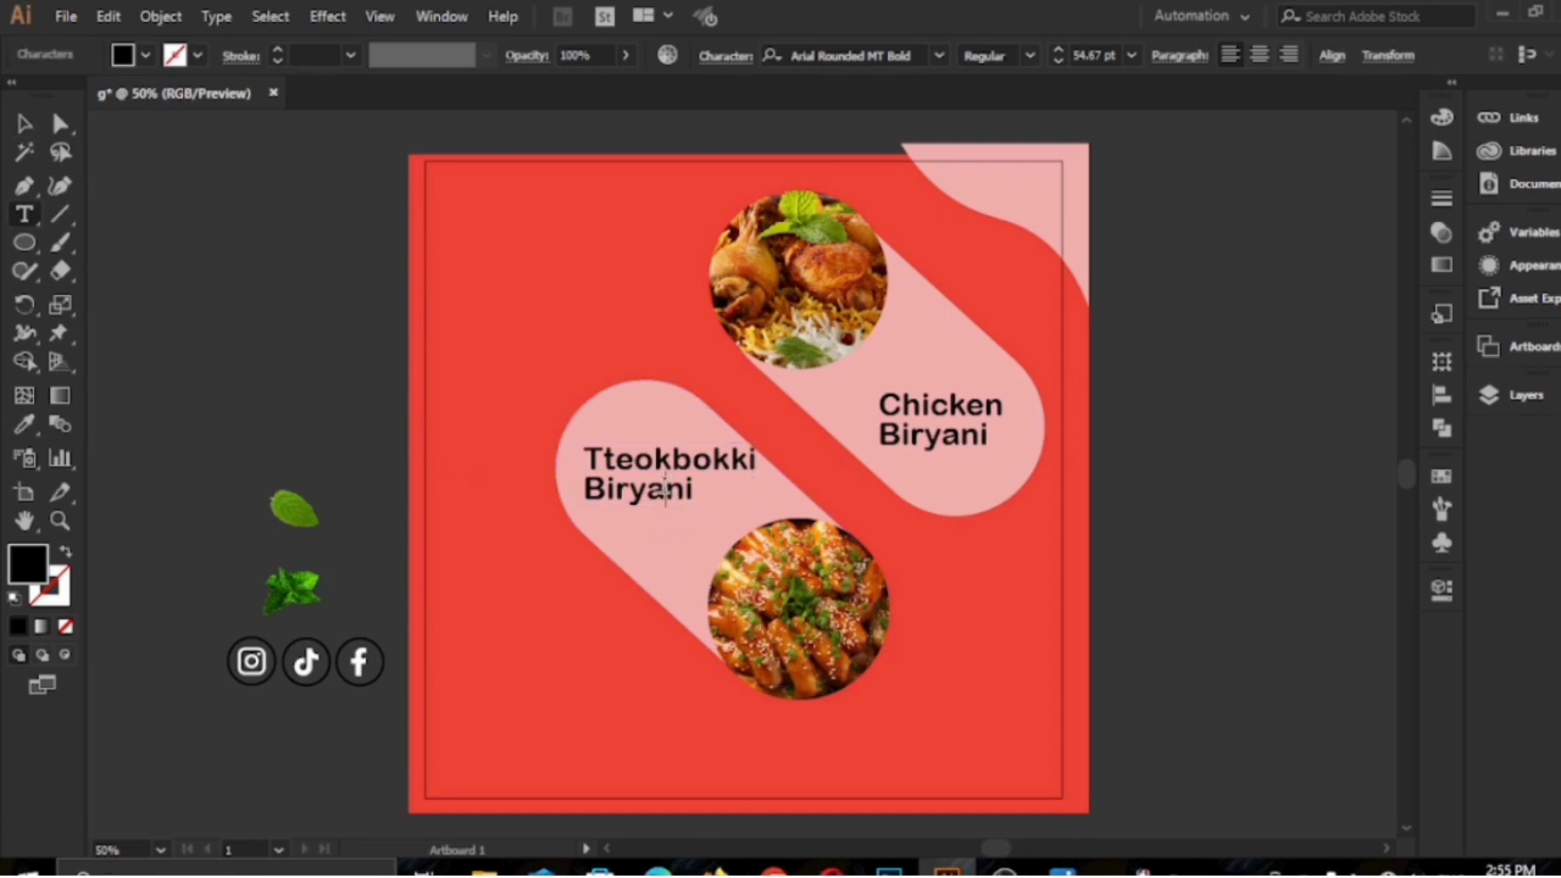
{"action": "key", "text": "BackSpace"}
{"action": "key", "text": "BackSpace"}
{"action": "key", "text": "BackSpace"}
{"action": "key", "text": "BackSpace"}
{"action": "key", "text": "BackSpace"}
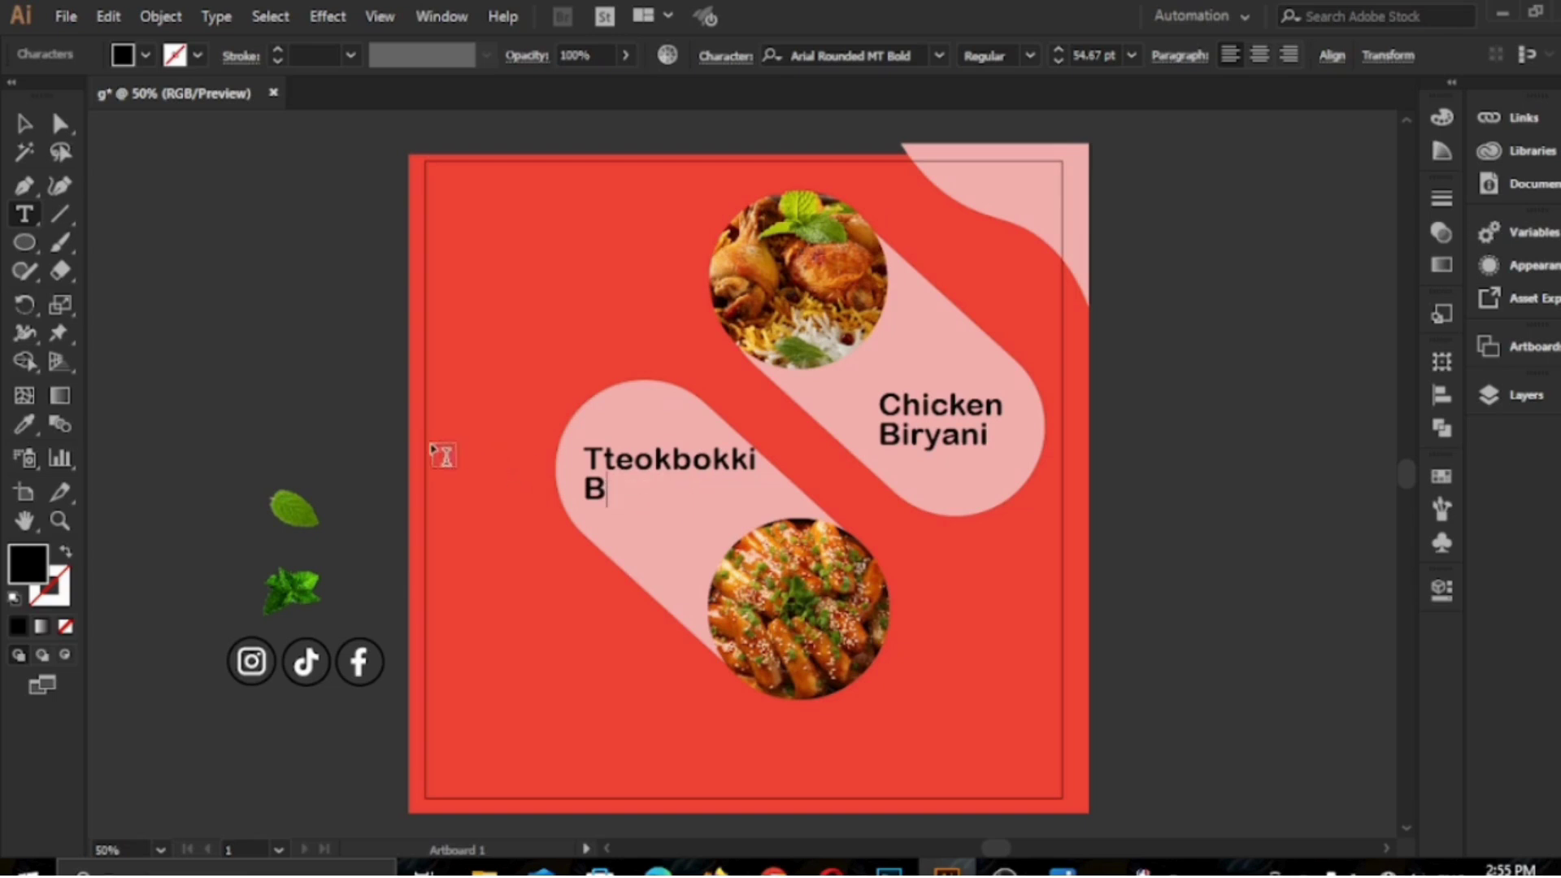
Insert the line "Korean" above "Tteokbokki" and shrink the label to fit the lower capsule.
{"action": "left_click", "coordinate": [32, 128]}
{"action": "double_click", "coordinate": [619, 463]}
{"action": "key", "text": "Return"}
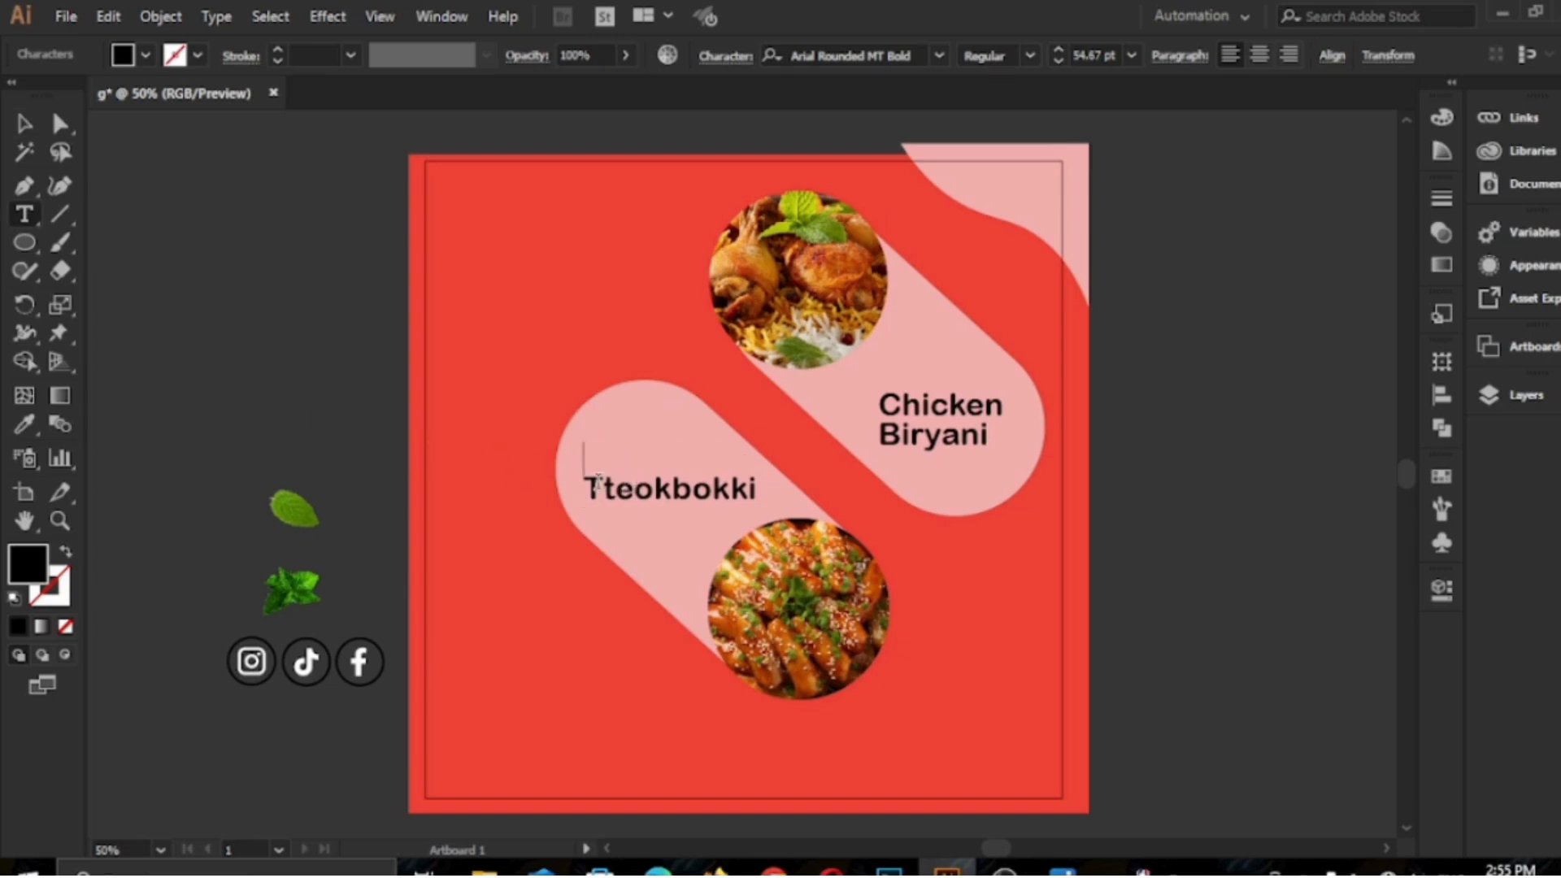
{"action": "type", "text": "Korean"}
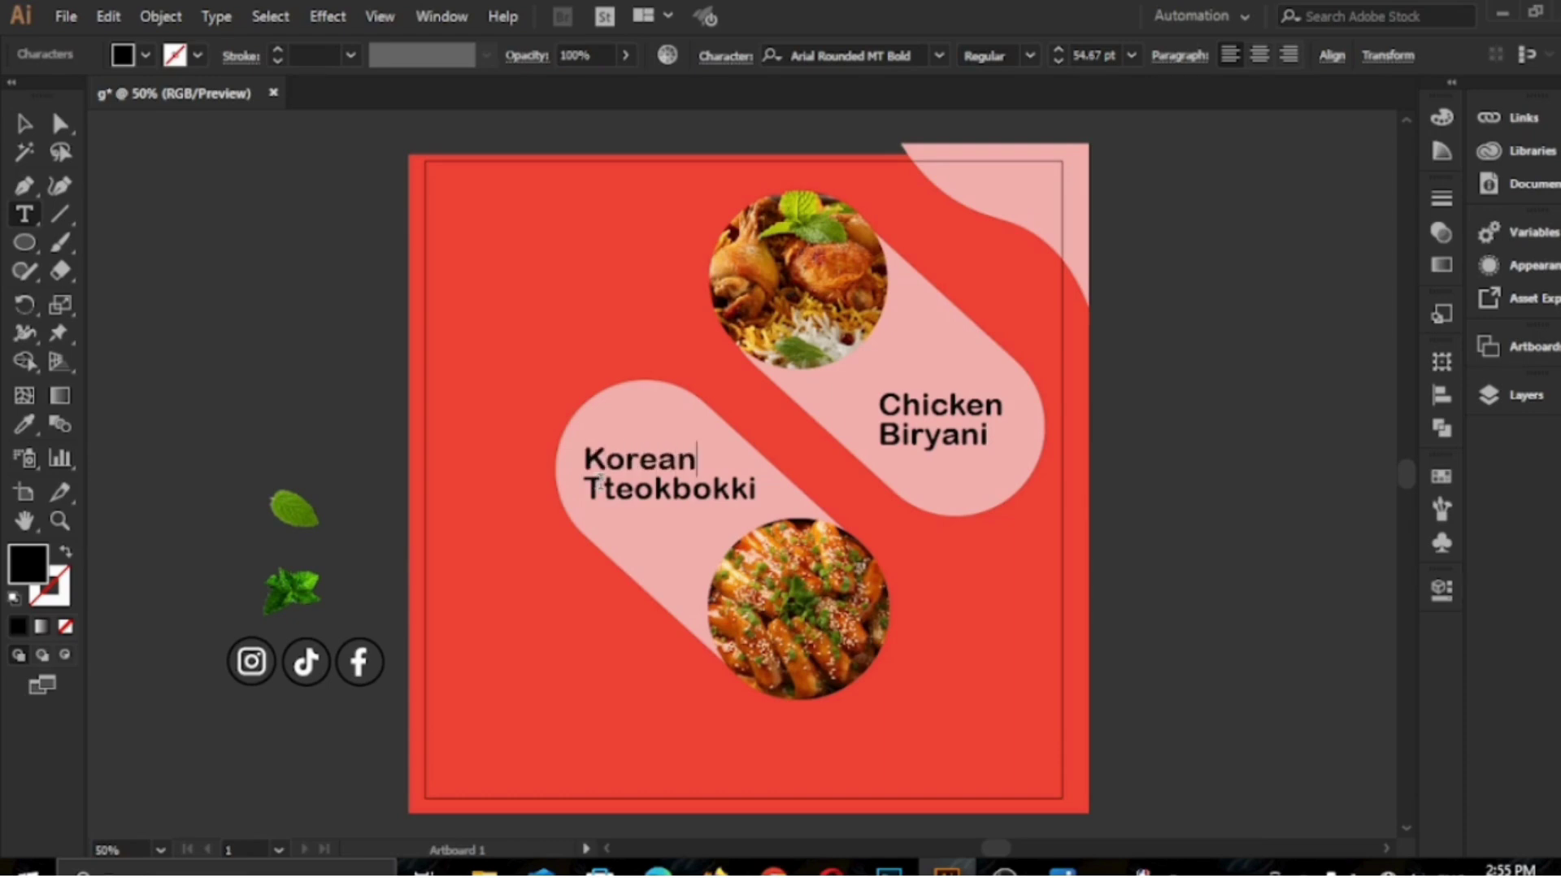
{"action": "scroll", "coordinate": [599, 483], "scroll_direction": "up", "scroll_amount": 1}
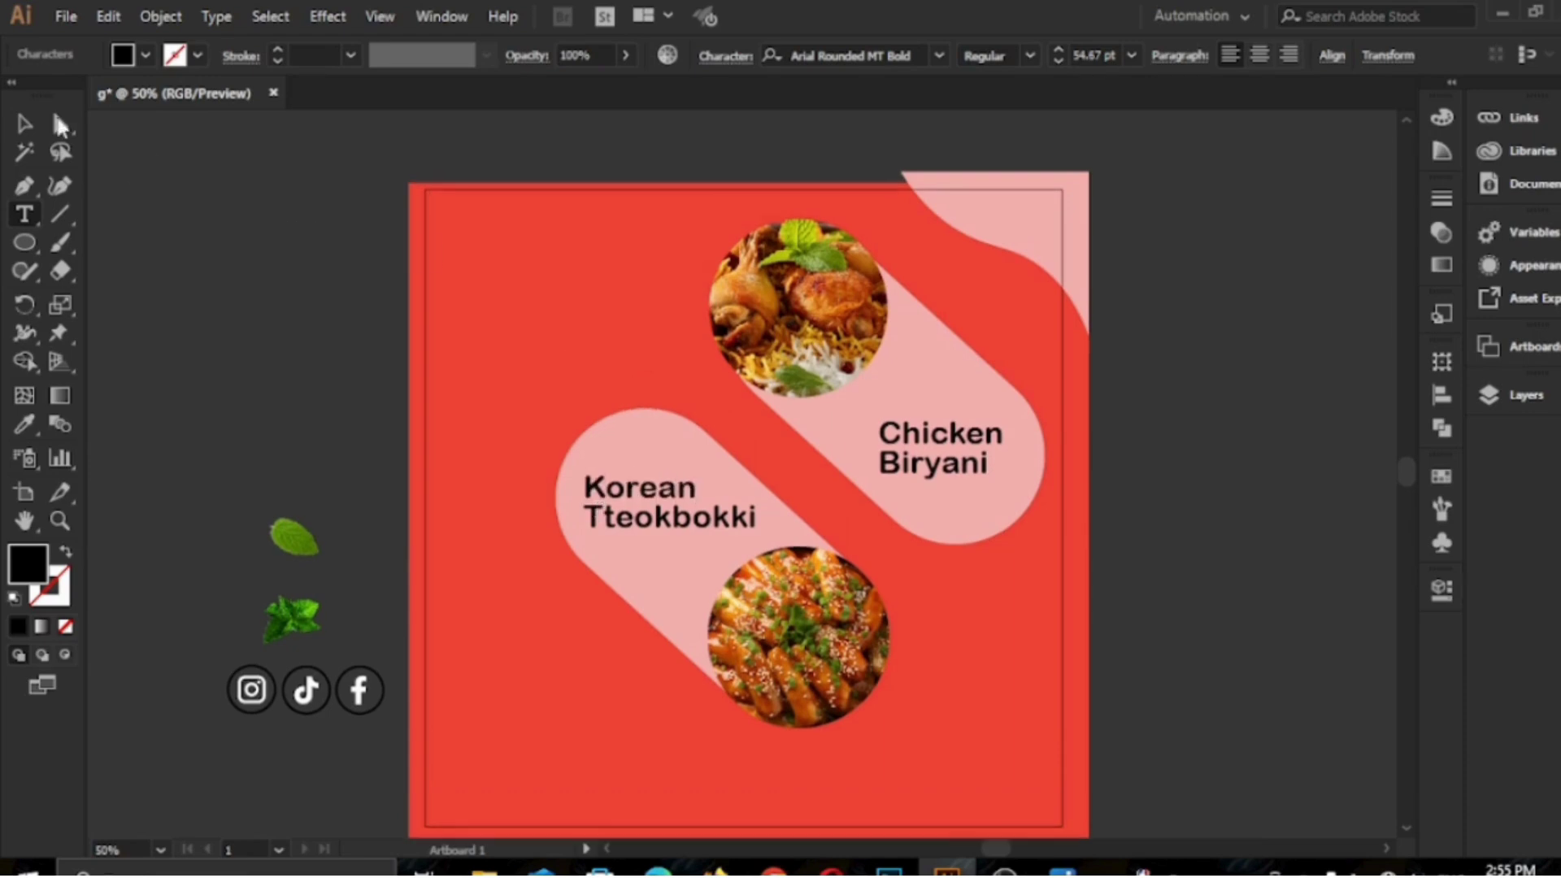
{"action": "left_click", "coordinate": [28, 130]}
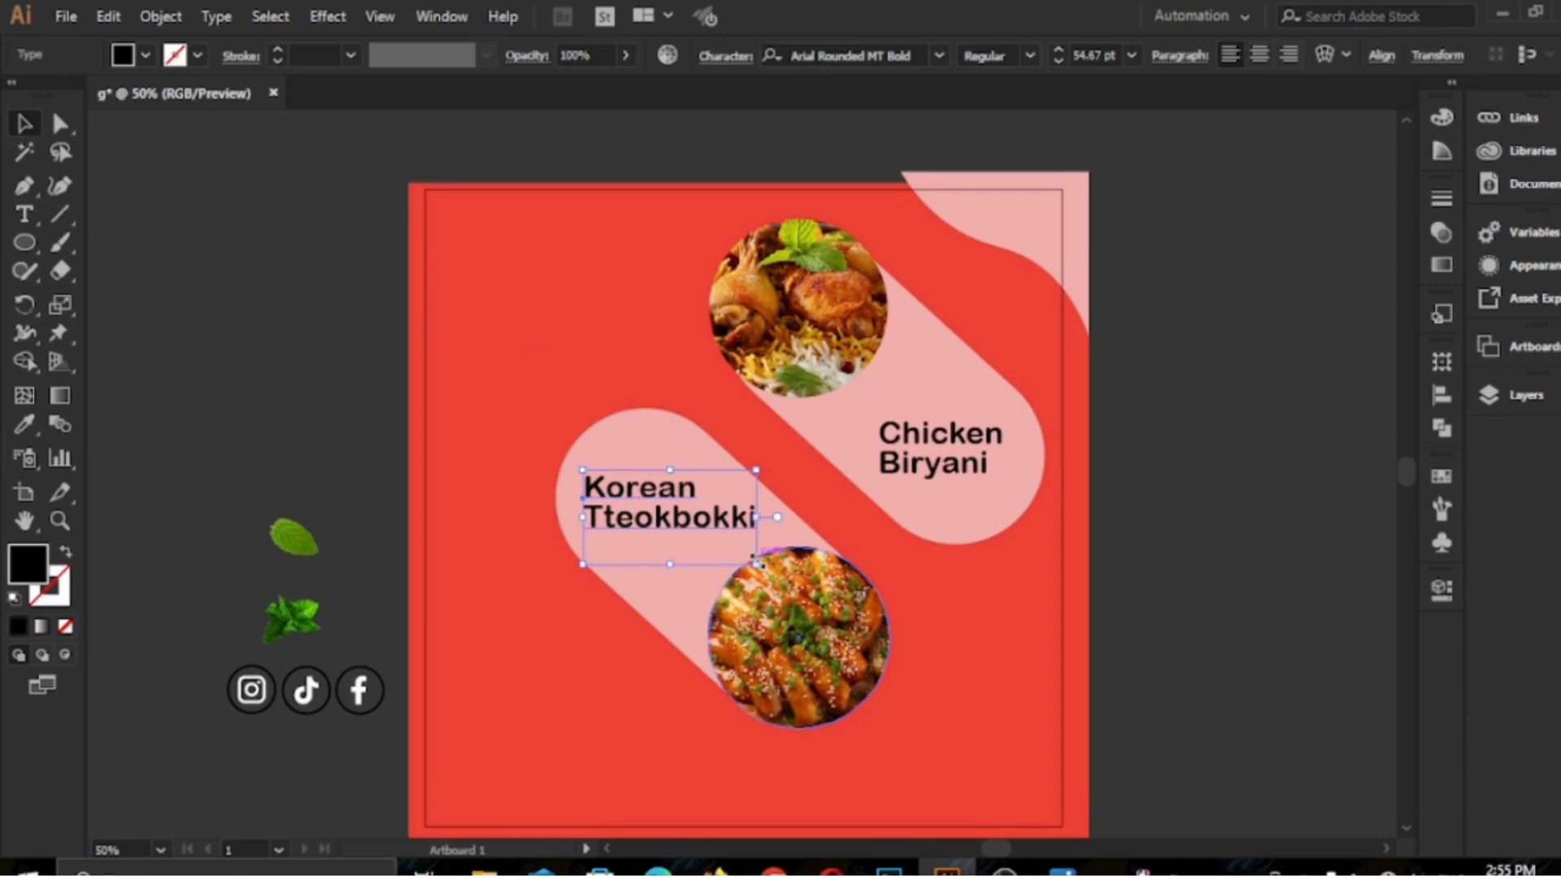
{"action": "left_click_drag", "start_coordinate": [756, 560], "coordinate": [670, 500]}
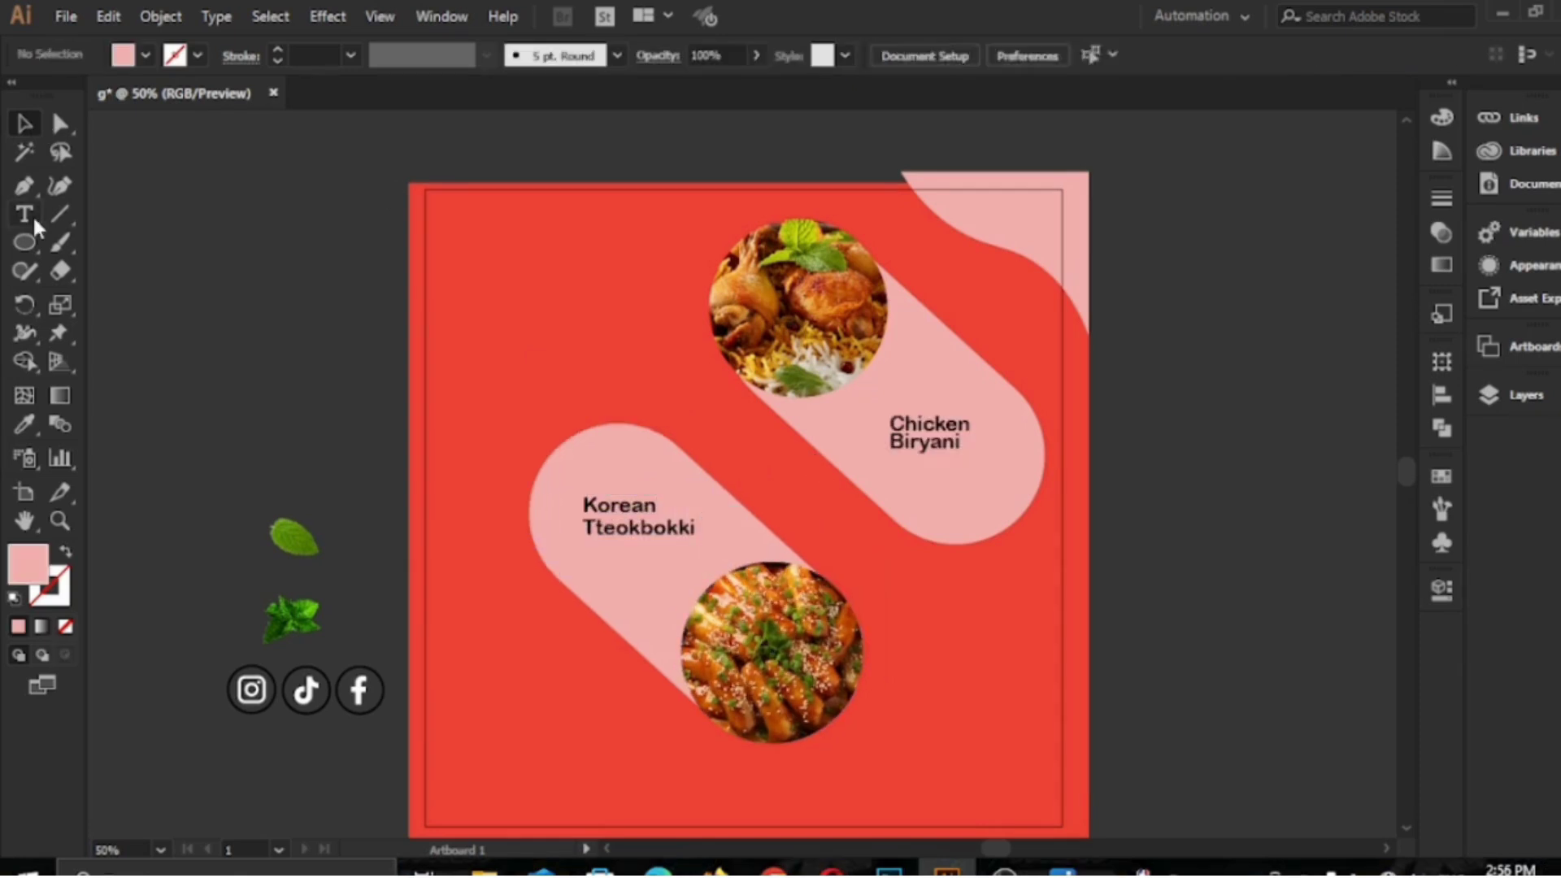
Add the text "For More Information" in the empty area right of the artboard and fill it white.
{"action": "key", "text": "t"}
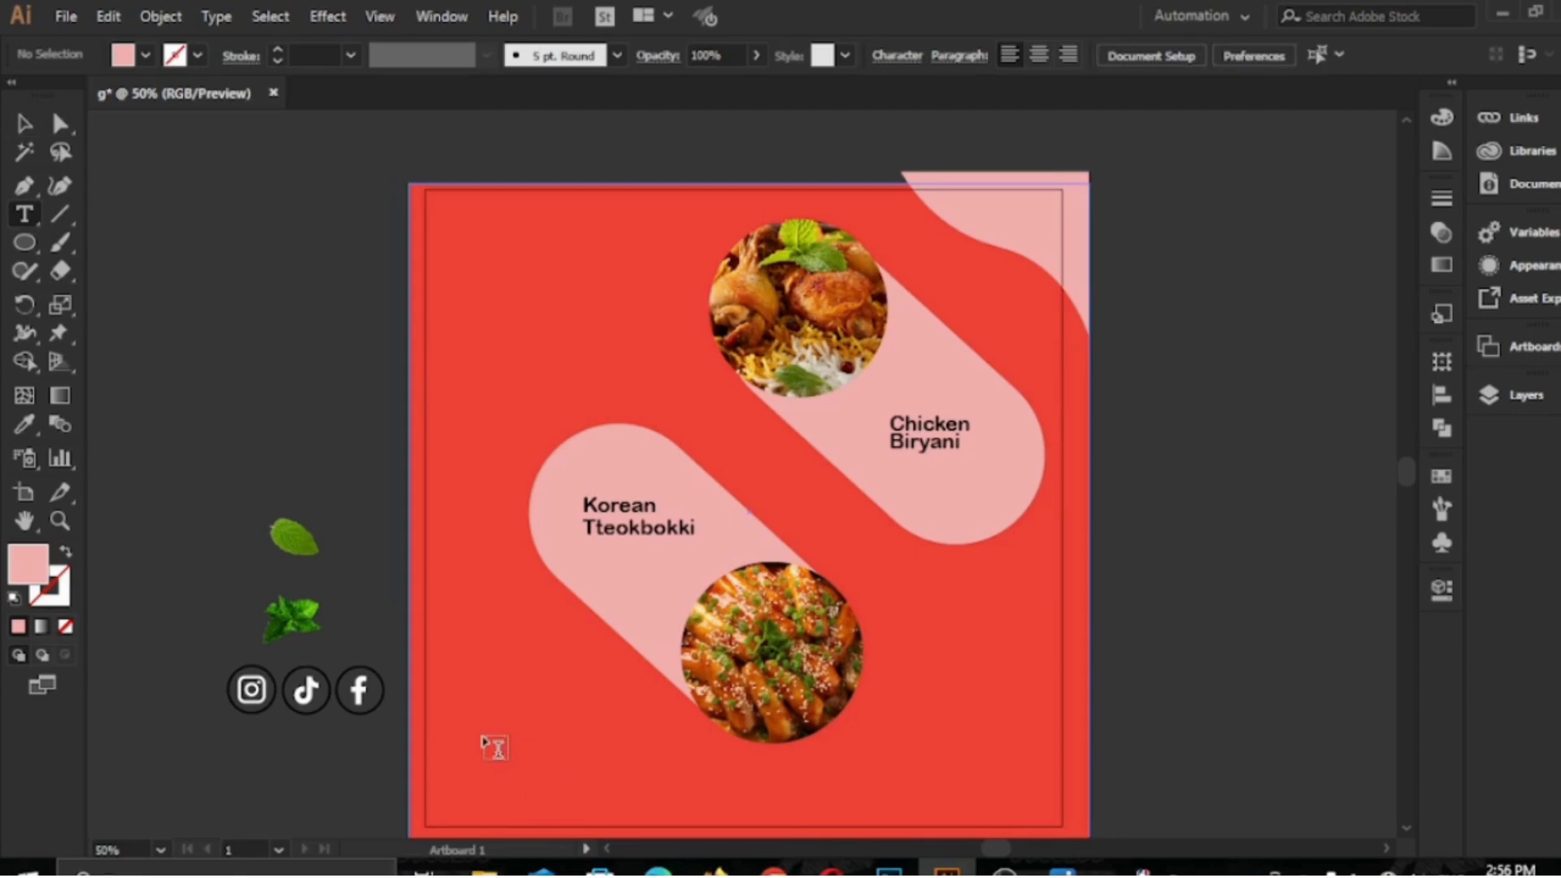
{"action": "left_click", "coordinate": [1167, 261]}
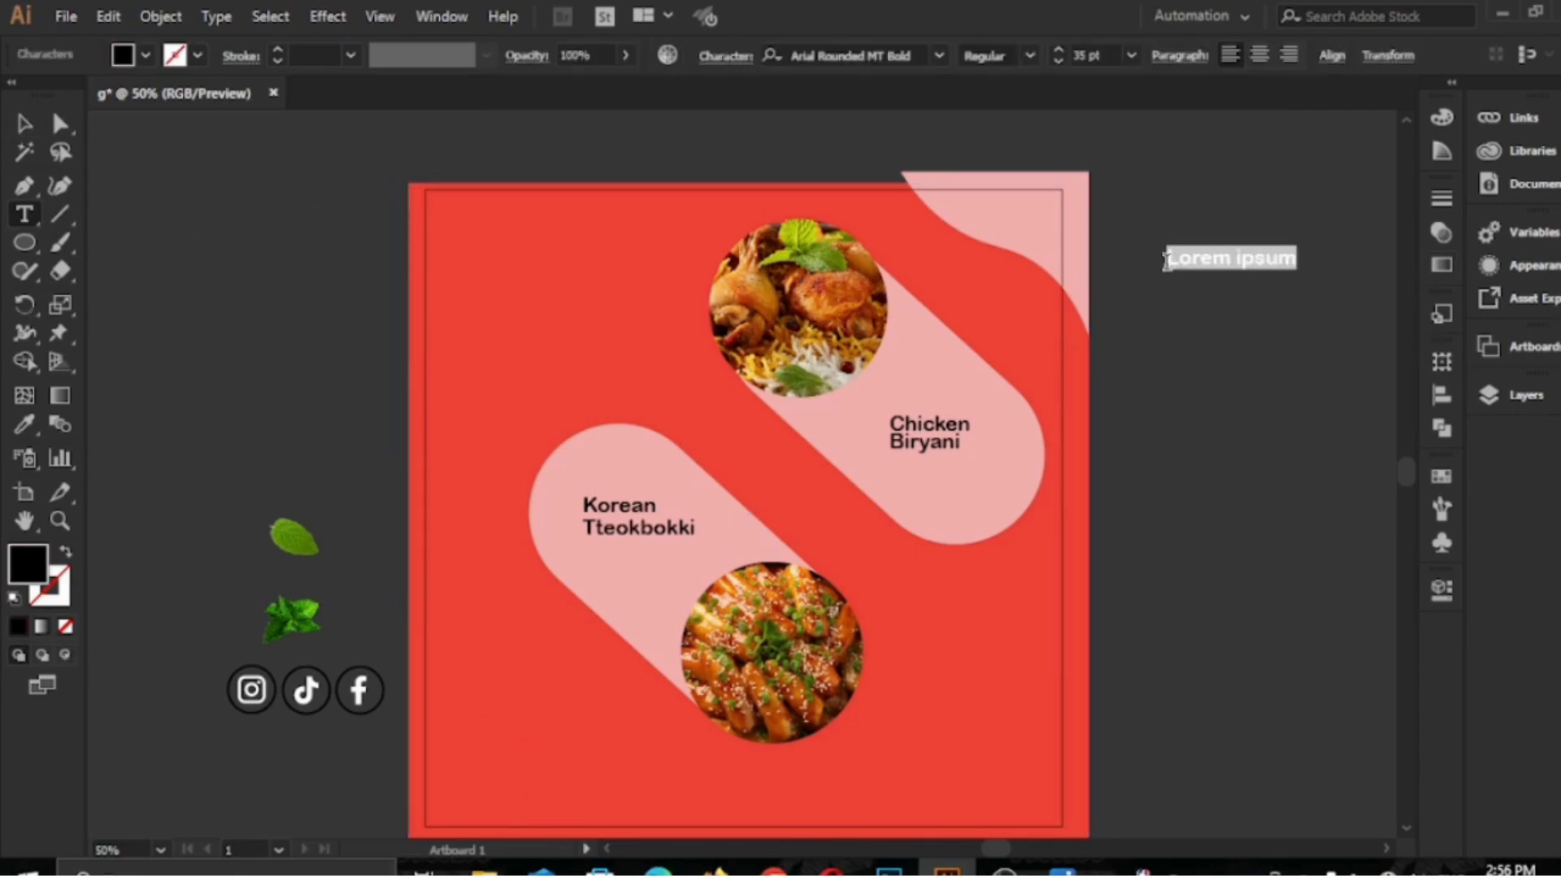
{"action": "key", "text": "BackSpace"}
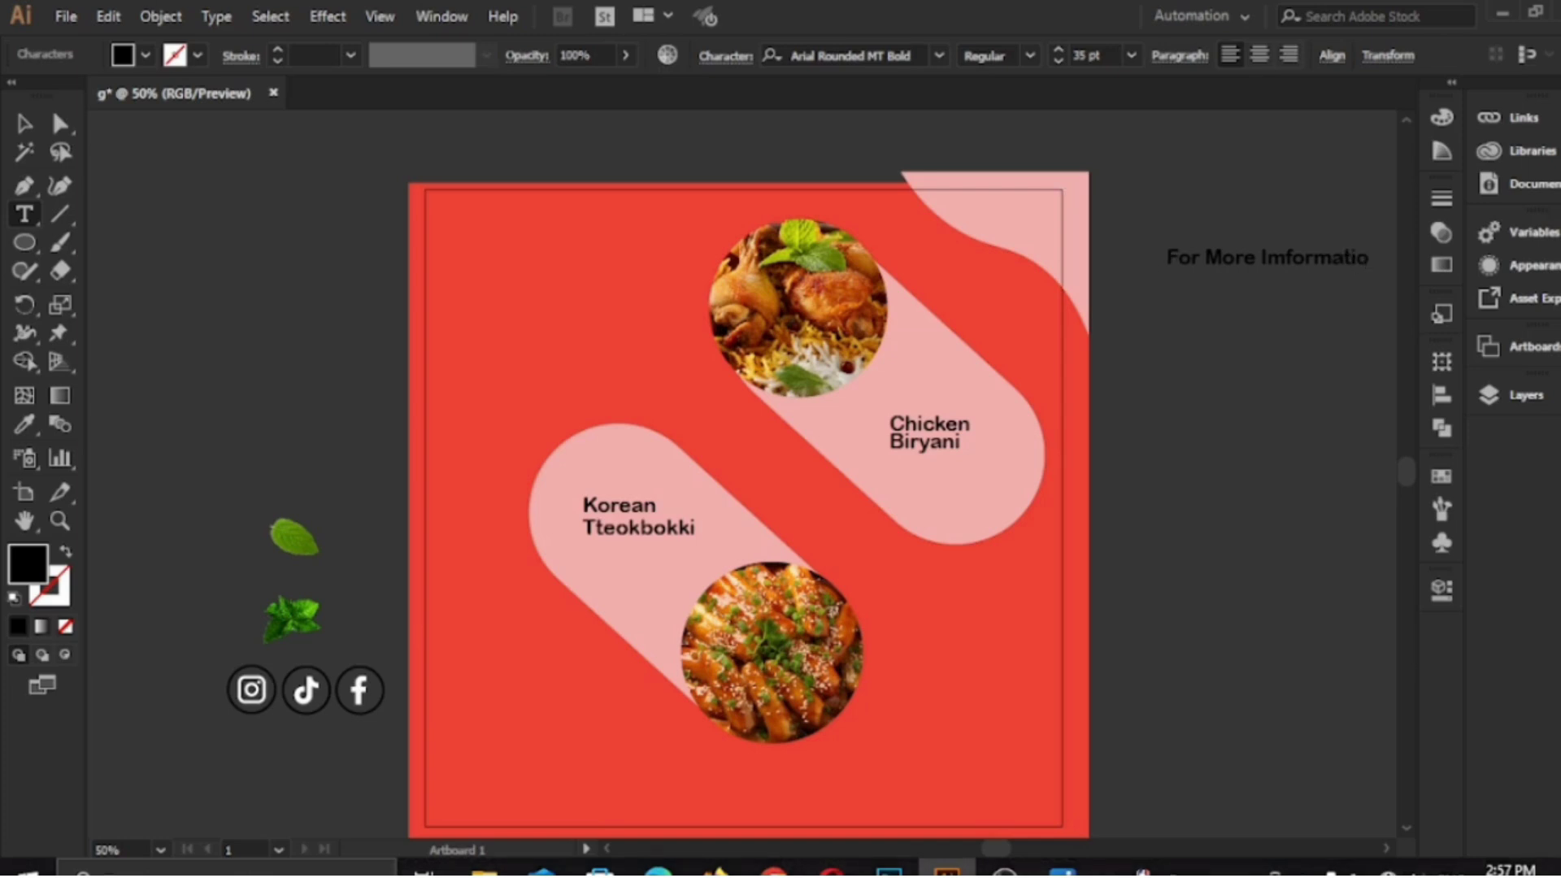
{"action": "left_click", "coordinate": [1278, 257]}
{"action": "left_click", "coordinate": [29, 122]}
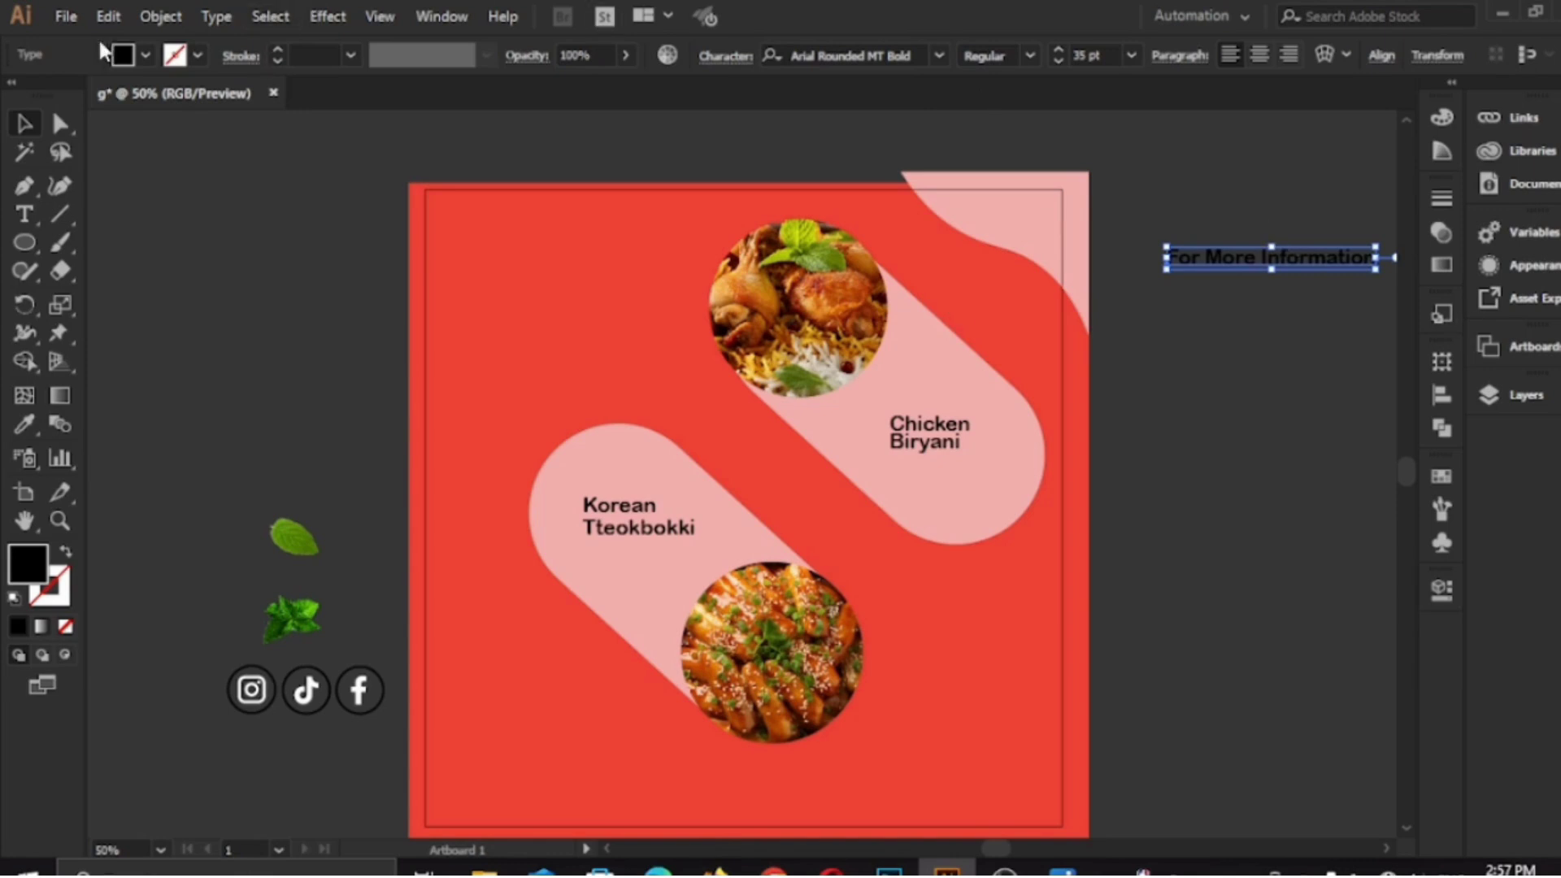
{"action": "left_click", "coordinate": [147, 56]}
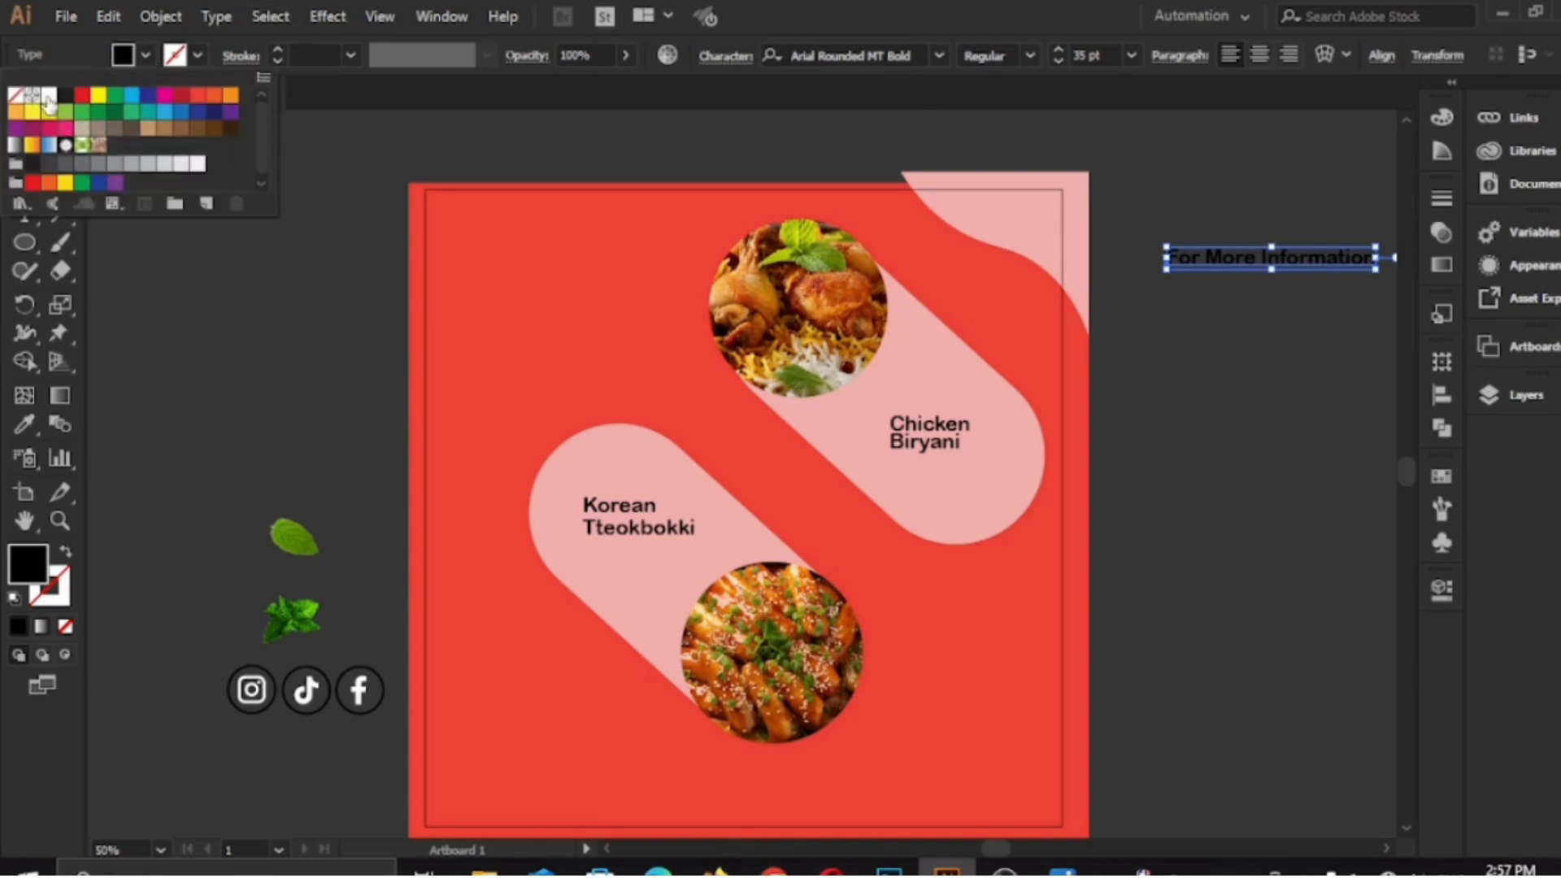
{"action": "left_click", "coordinate": [48, 95]}
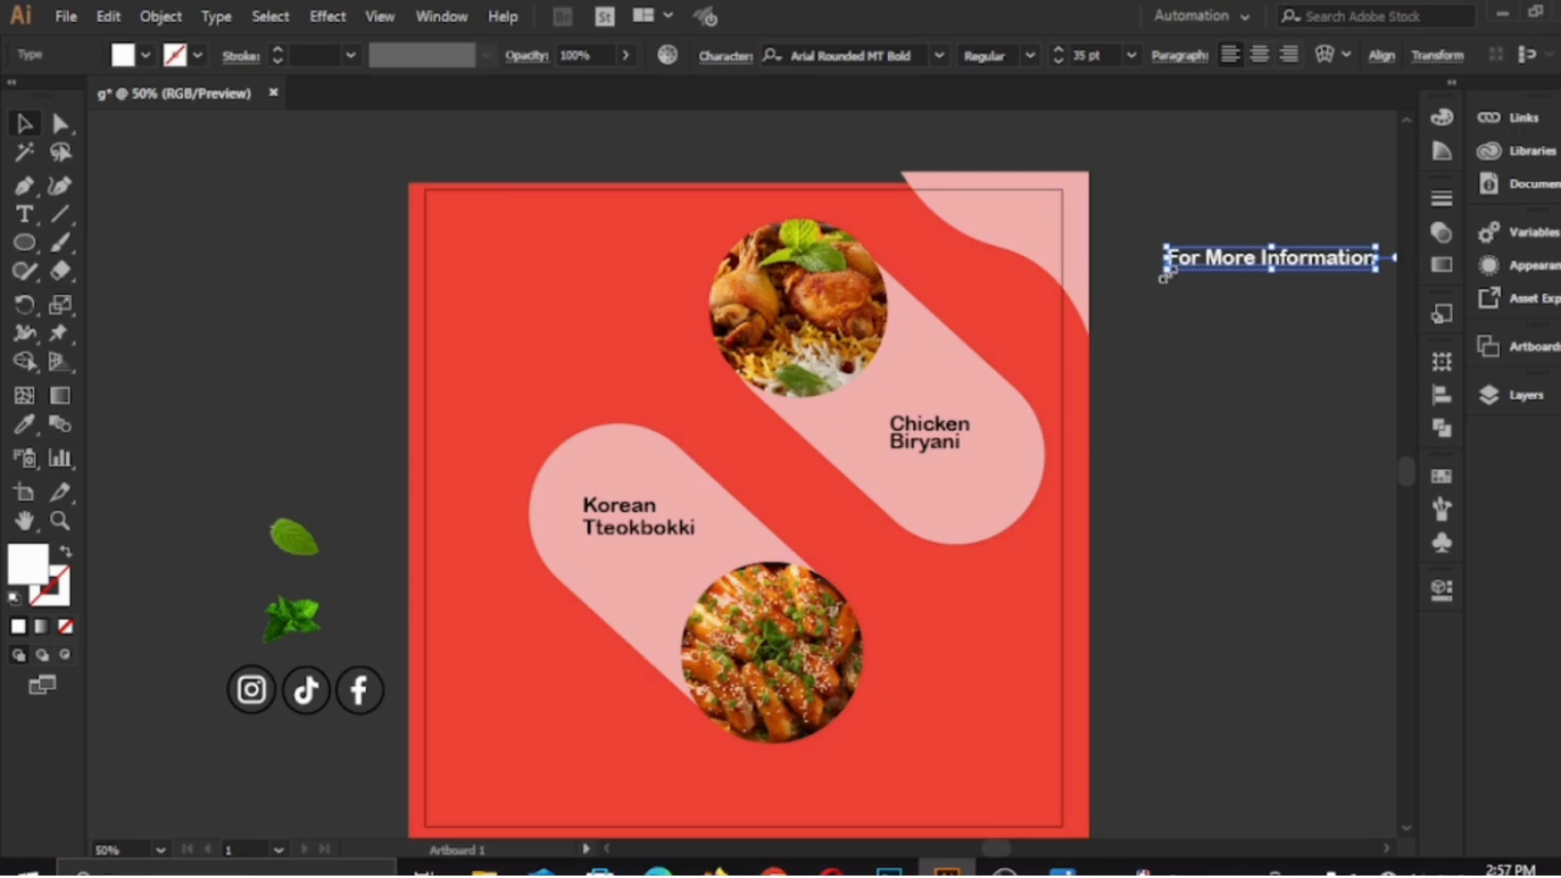
Shrink the "For More Information" text, put the social media icons beneath it, and place both in the artboard's lower-left corner.
{"action": "left_click_drag", "start_coordinate": [1165, 270], "coordinate": [1191, 242]}
{"action": "left_click_drag", "start_coordinate": [309, 719], "coordinate": [1223, 255]}
{"action": "left_click", "coordinate": [1174, 229]}
{"action": "left_click_drag", "start_coordinate": [1174, 192], "coordinate": [1284, 317]}
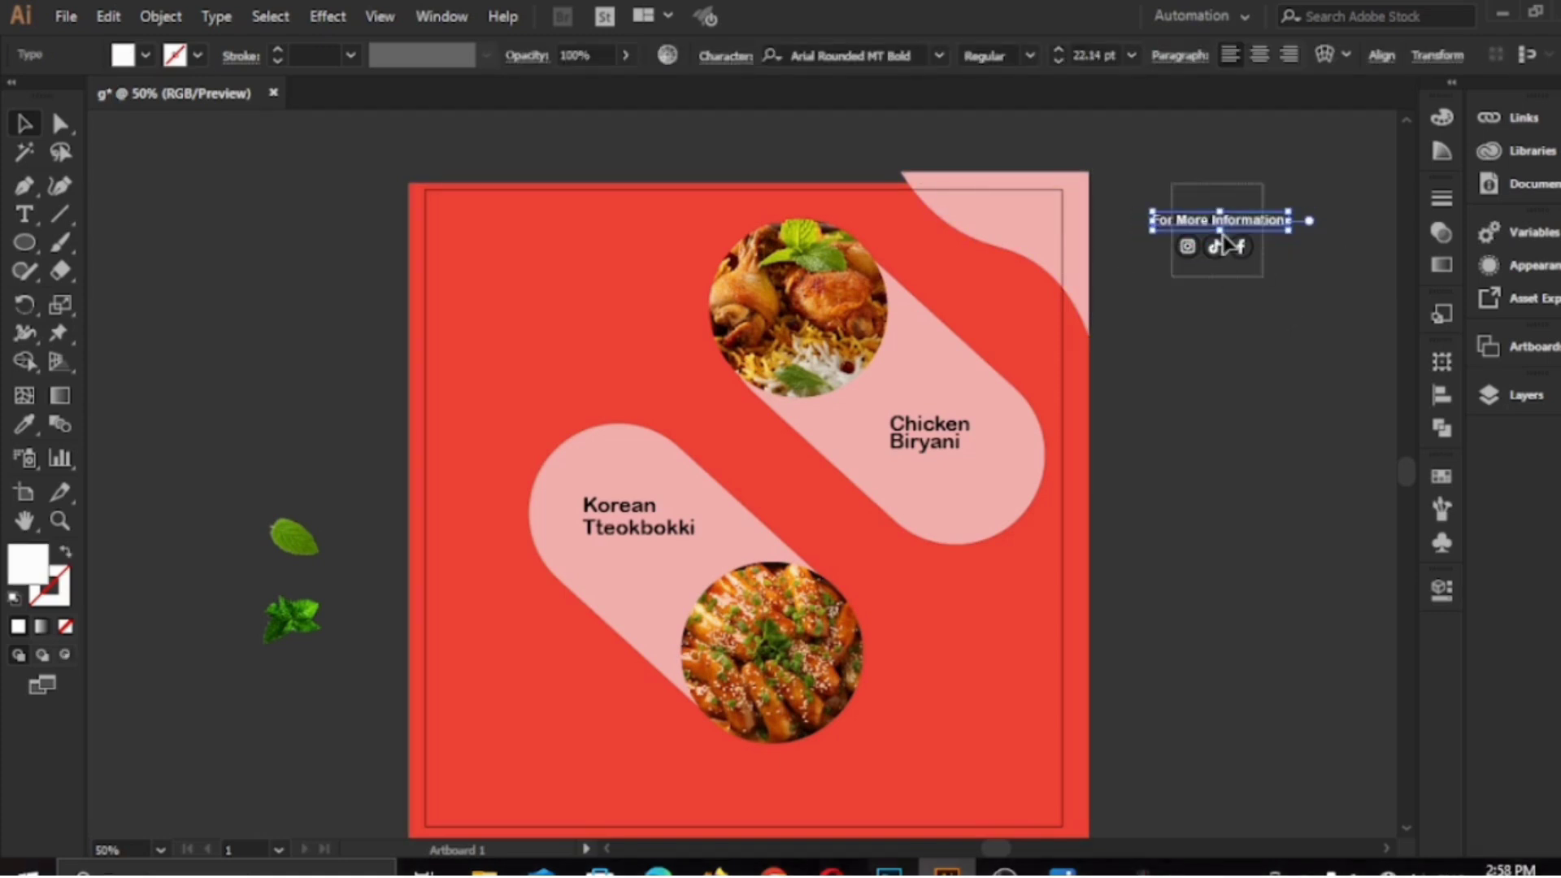
{"action": "left_click_drag", "start_coordinate": [1217, 251], "coordinate": [513, 807]}
{"action": "left_click", "coordinate": [319, 740]}
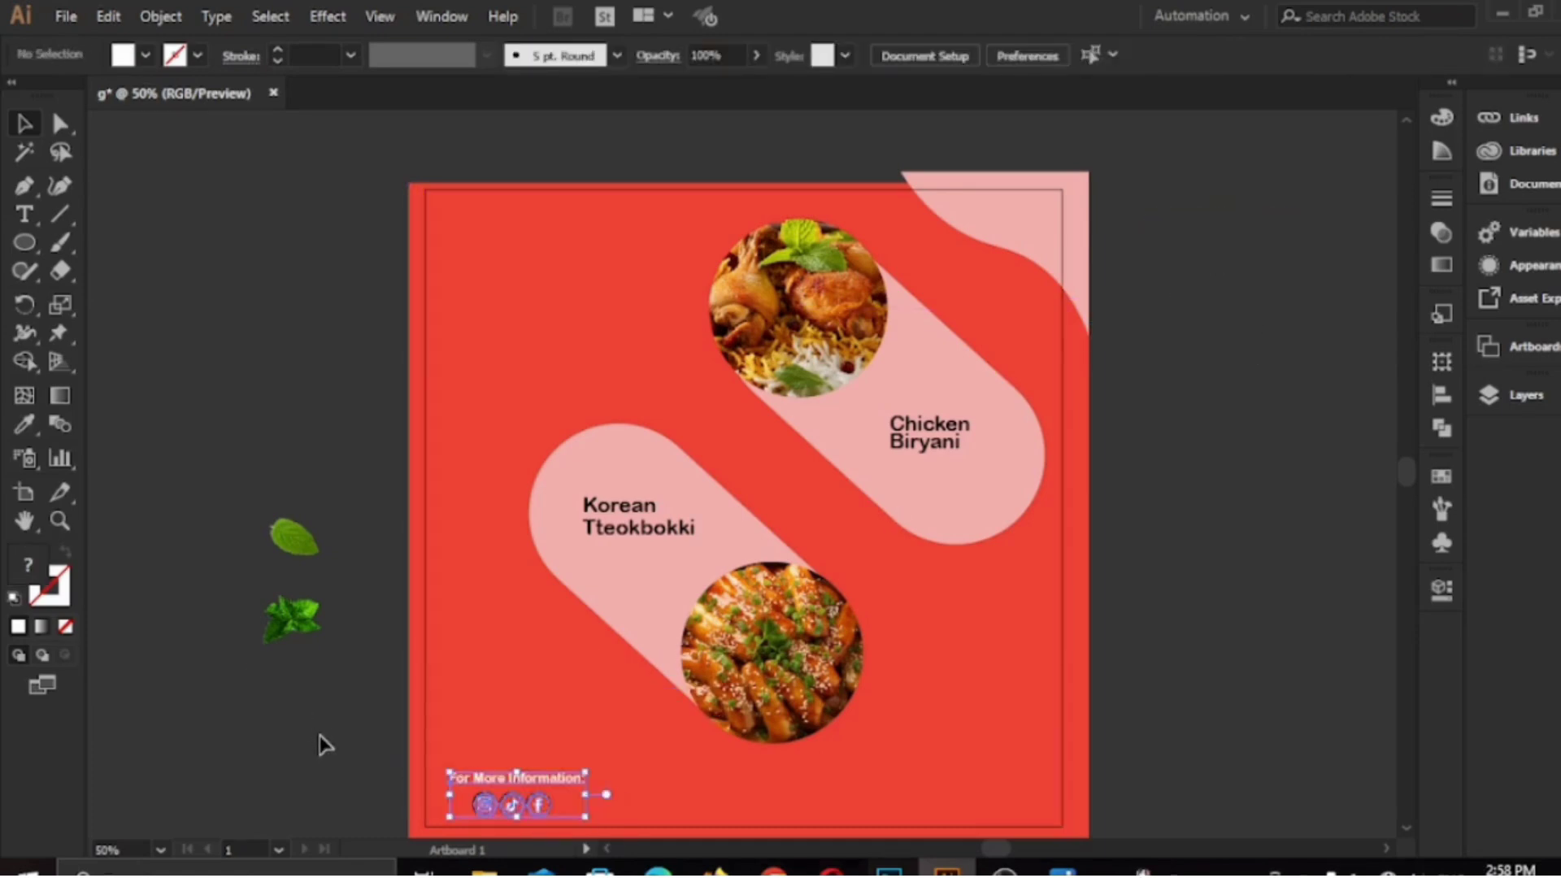
Draw a wide white rectangle in the empty area right of the artboard and add the text "ORDER NOW" below it.
{"action": "left_click_drag", "start_coordinate": [25, 242], "coordinate": [129, 243]}
{"action": "mouse_move", "coordinate": [1146, 255]}
{"action": "left_mouse_down"}
{"action": "mouse_move", "coordinate": [1295, 310]}
{"action": "mouse_move", "coordinate": [1325, 299]}
{"action": "left_mouse_up"}
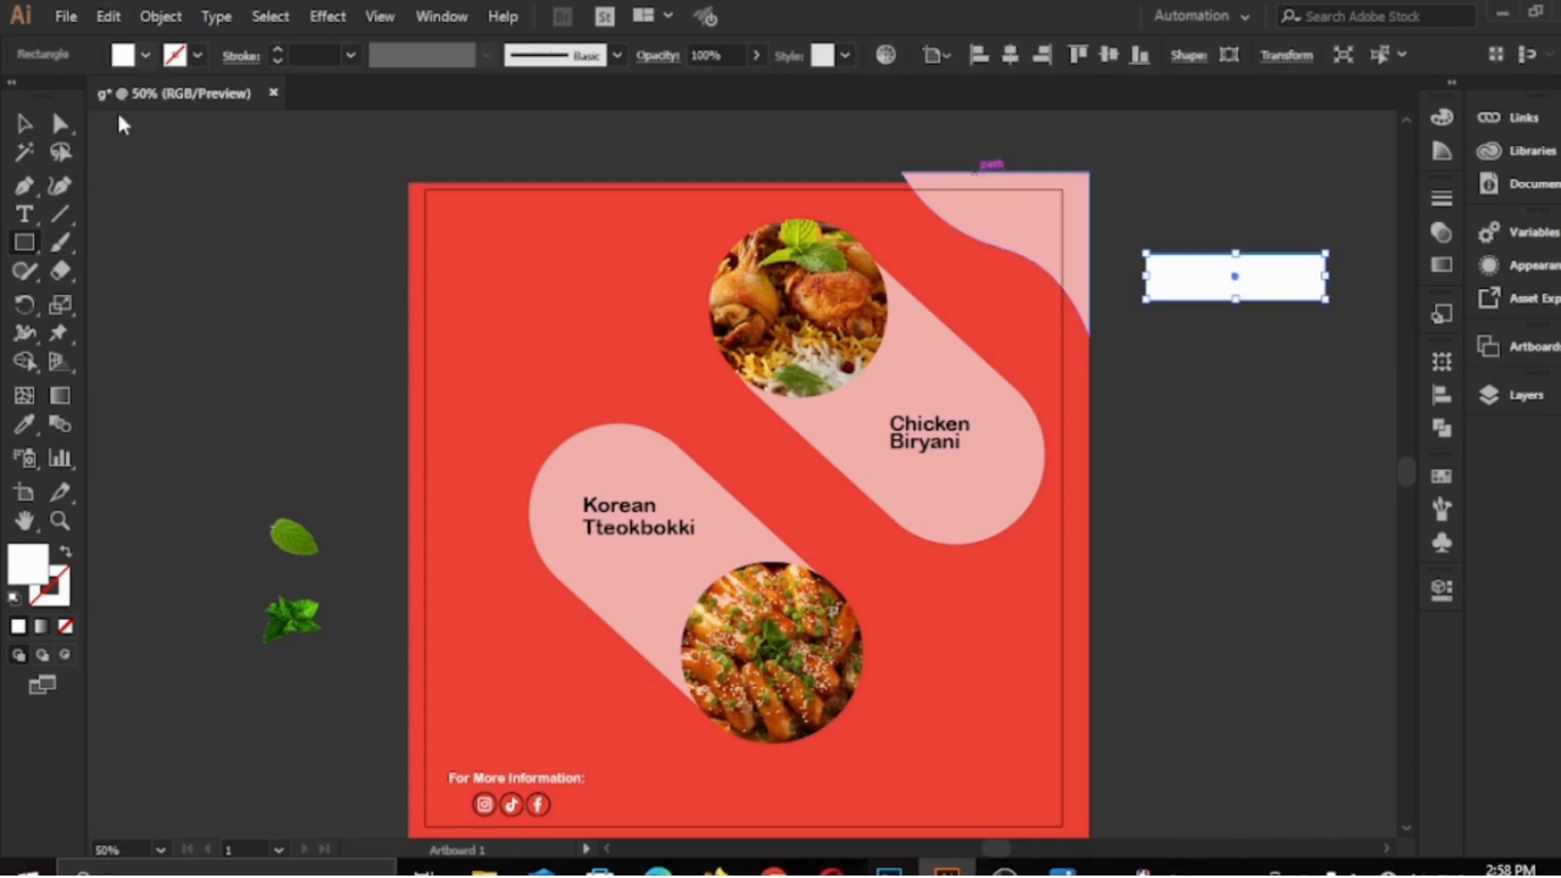
{"action": "left_click", "coordinate": [23, 213]}
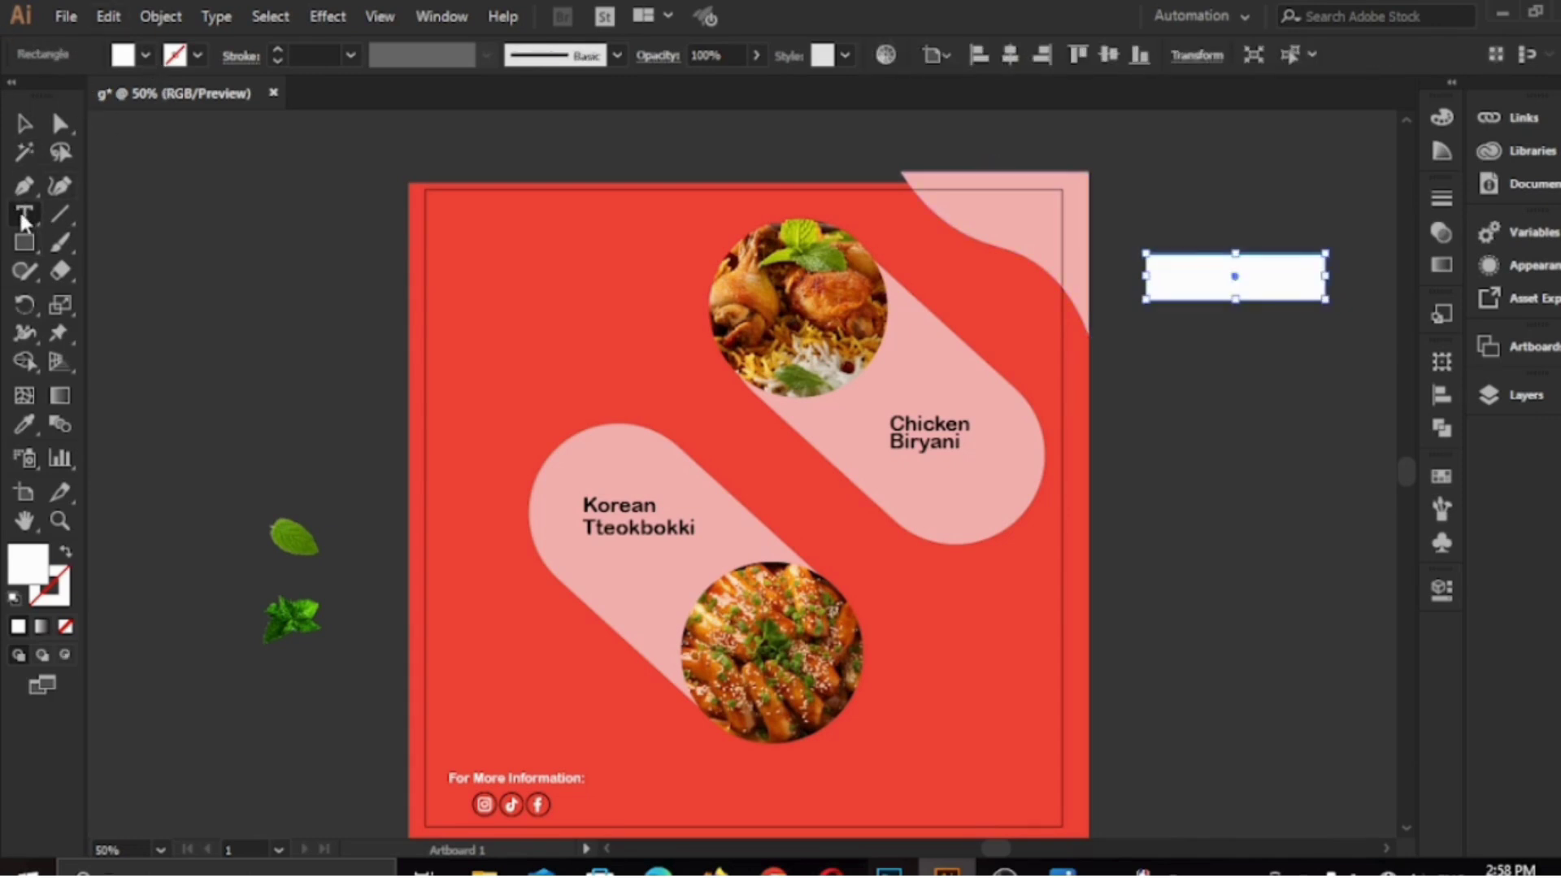
{"action": "left_click", "coordinate": [1160, 345]}
{"action": "type", "text": "r"}
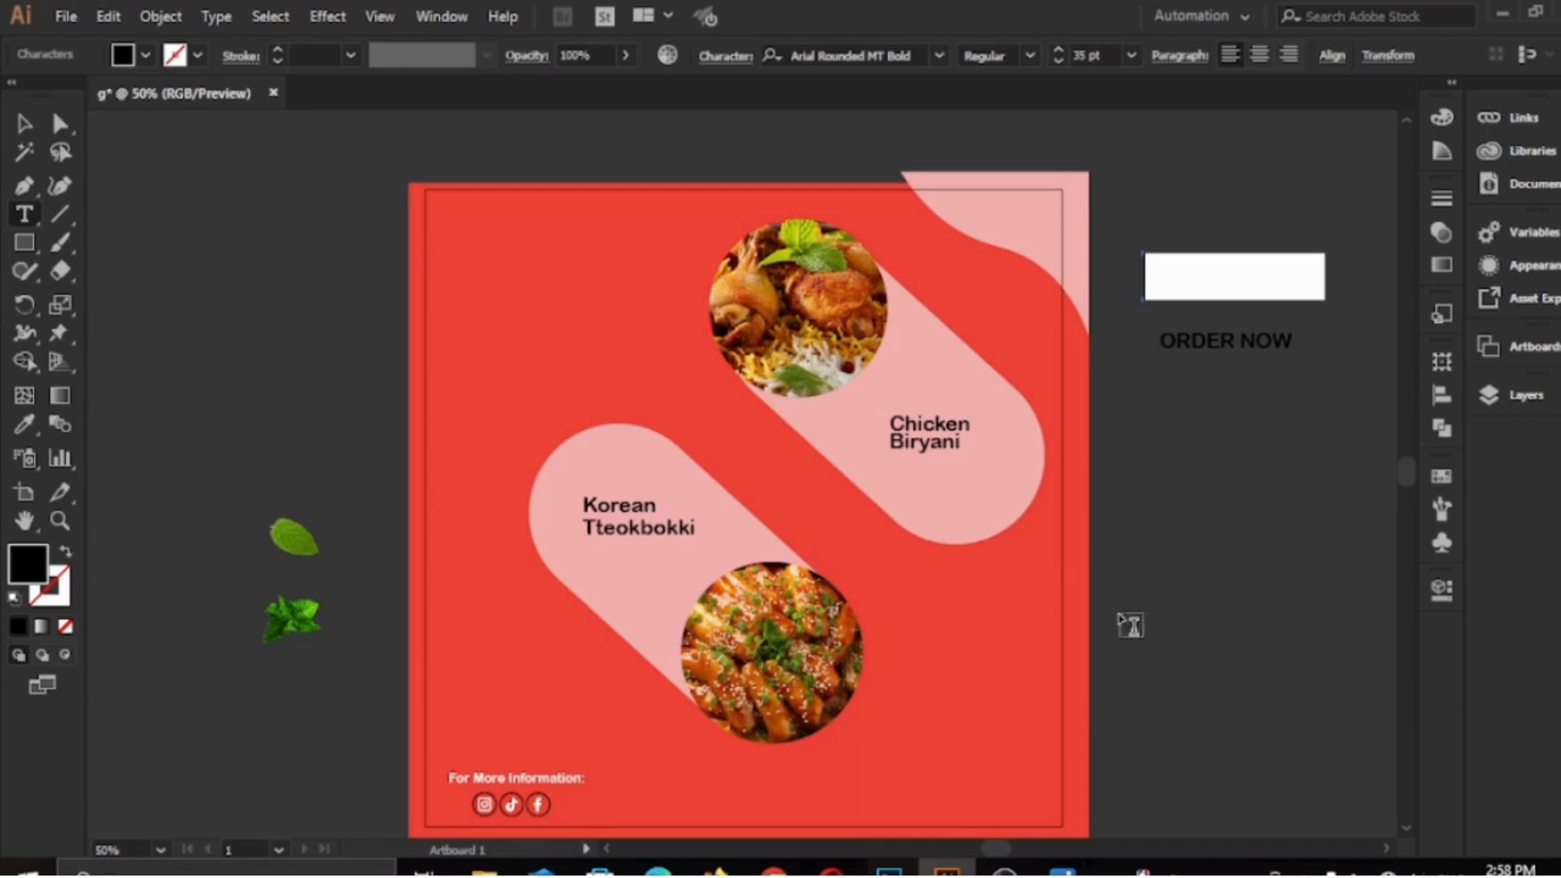
{"action": "left_click", "coordinate": [17, 121]}
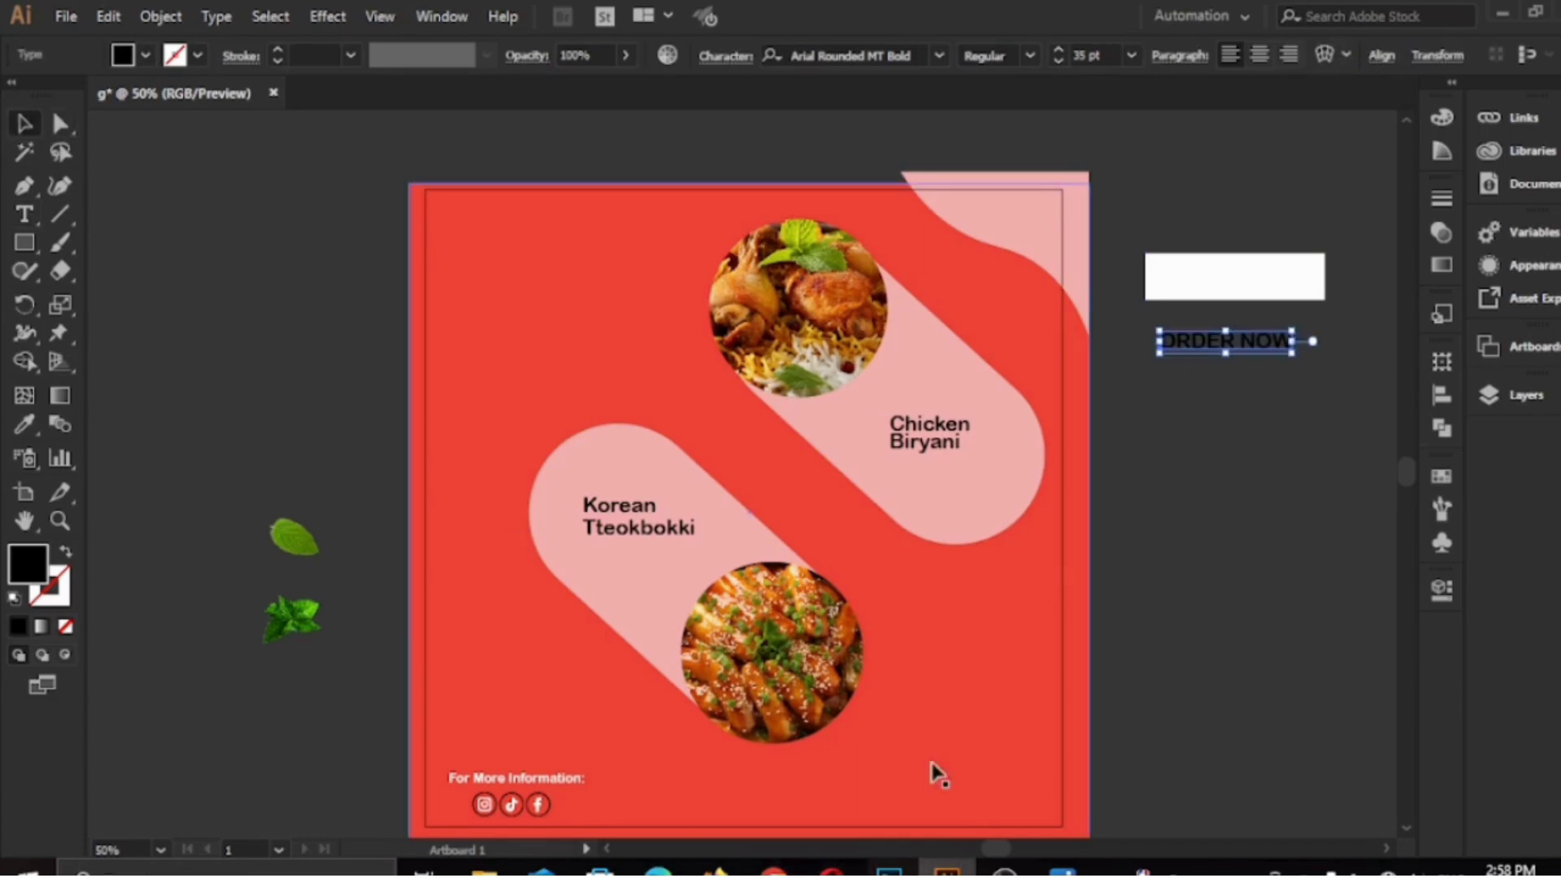
Fill the "ORDER NOW" text with the background's sampled red and the rectangle with the orange swatch C=0 M=50 Y=100 K=0.
{"action": "left_click", "coordinate": [19, 435]}
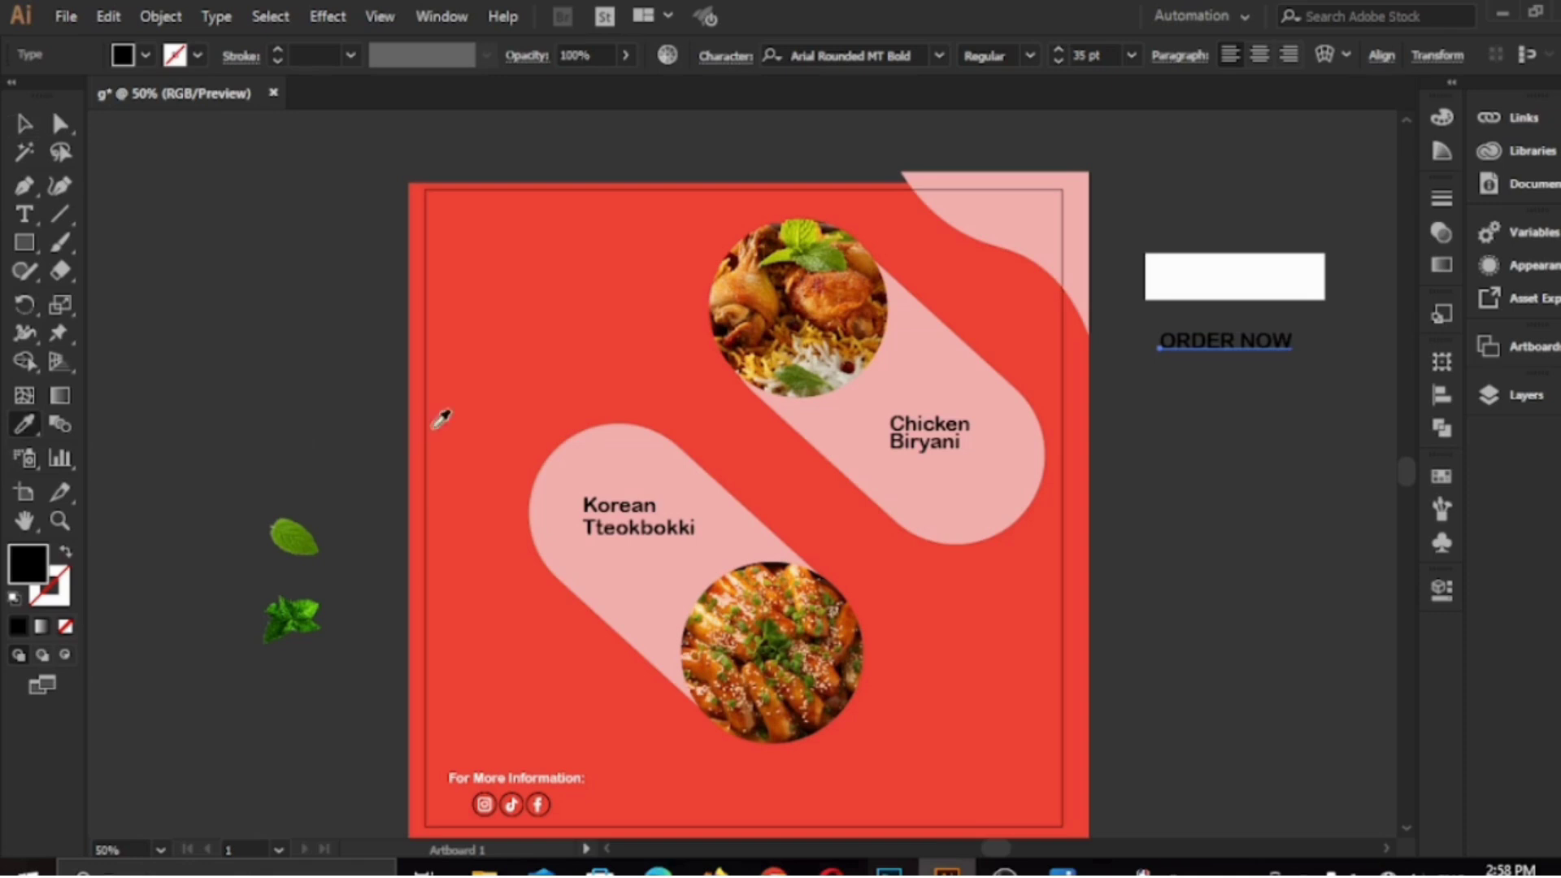
{"action": "left_click", "coordinate": [439, 418]}
{"action": "left_click", "coordinate": [22, 123]}
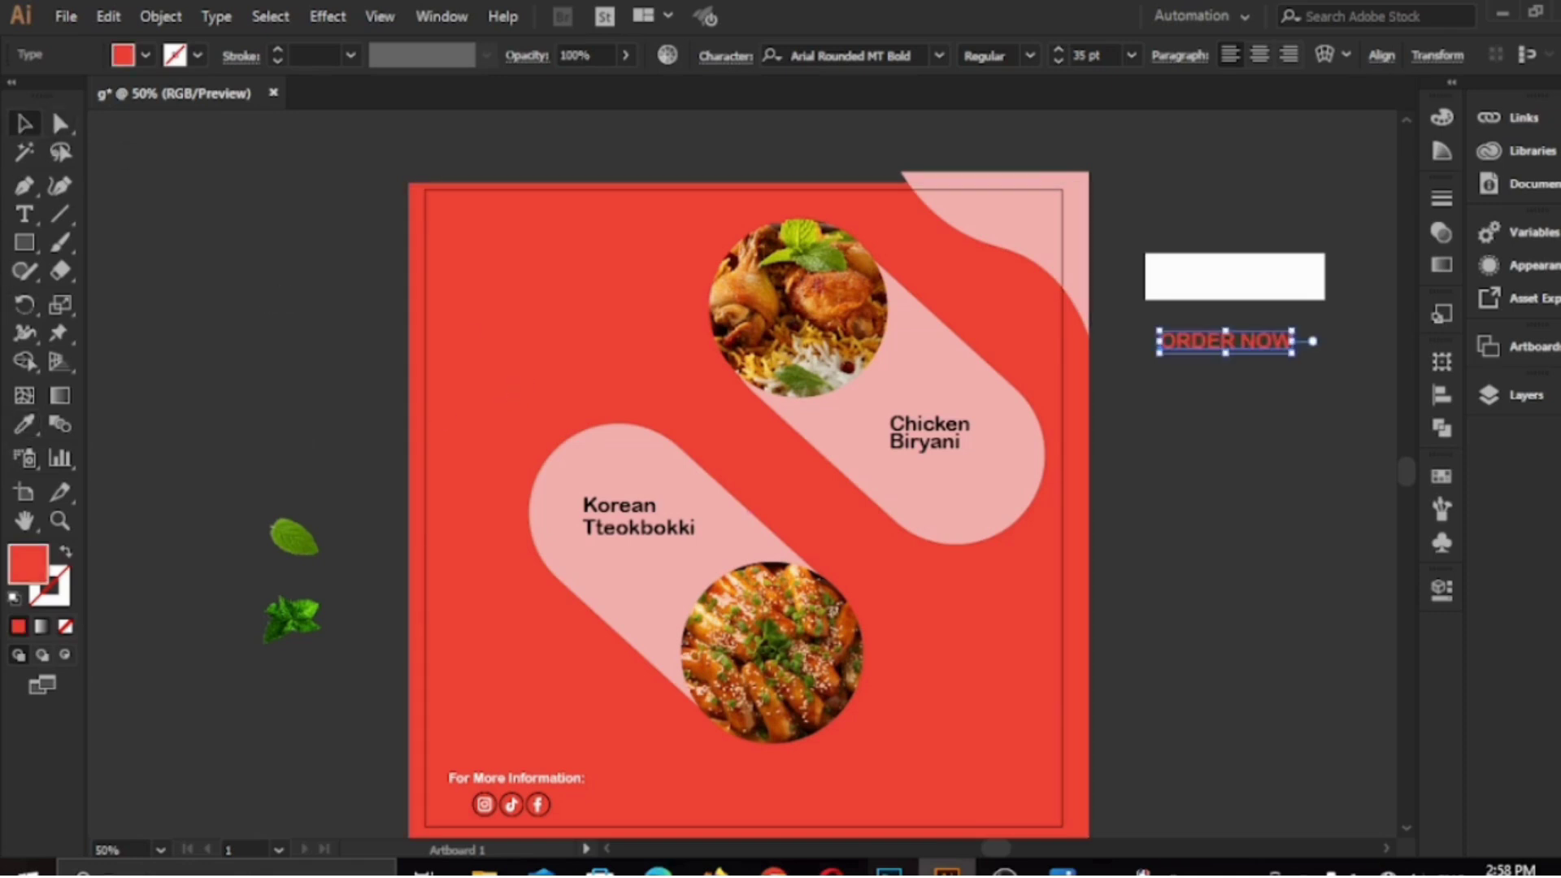
{"action": "left_click", "coordinate": [1235, 276]}
{"action": "left_click", "coordinate": [140, 56]}
{"action": "left_click", "coordinate": [231, 96]}
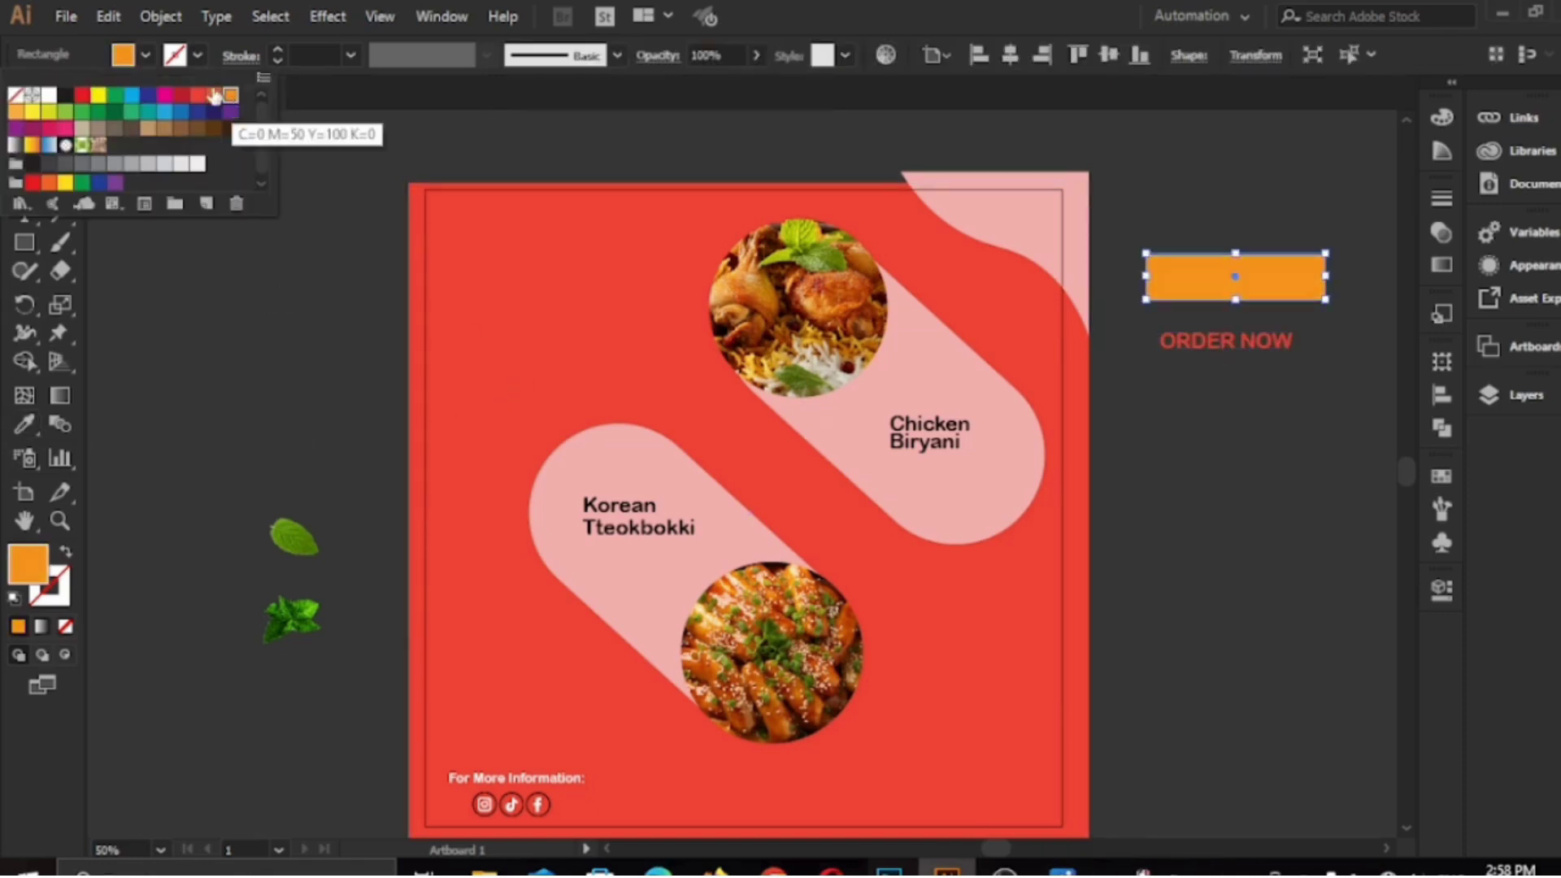
Center and enlarge the "ORDER NOW" text on the orange rectangle and round the rectangle's corners fully into a pill shape.
{"action": "left_click", "coordinate": [1212, 349]}
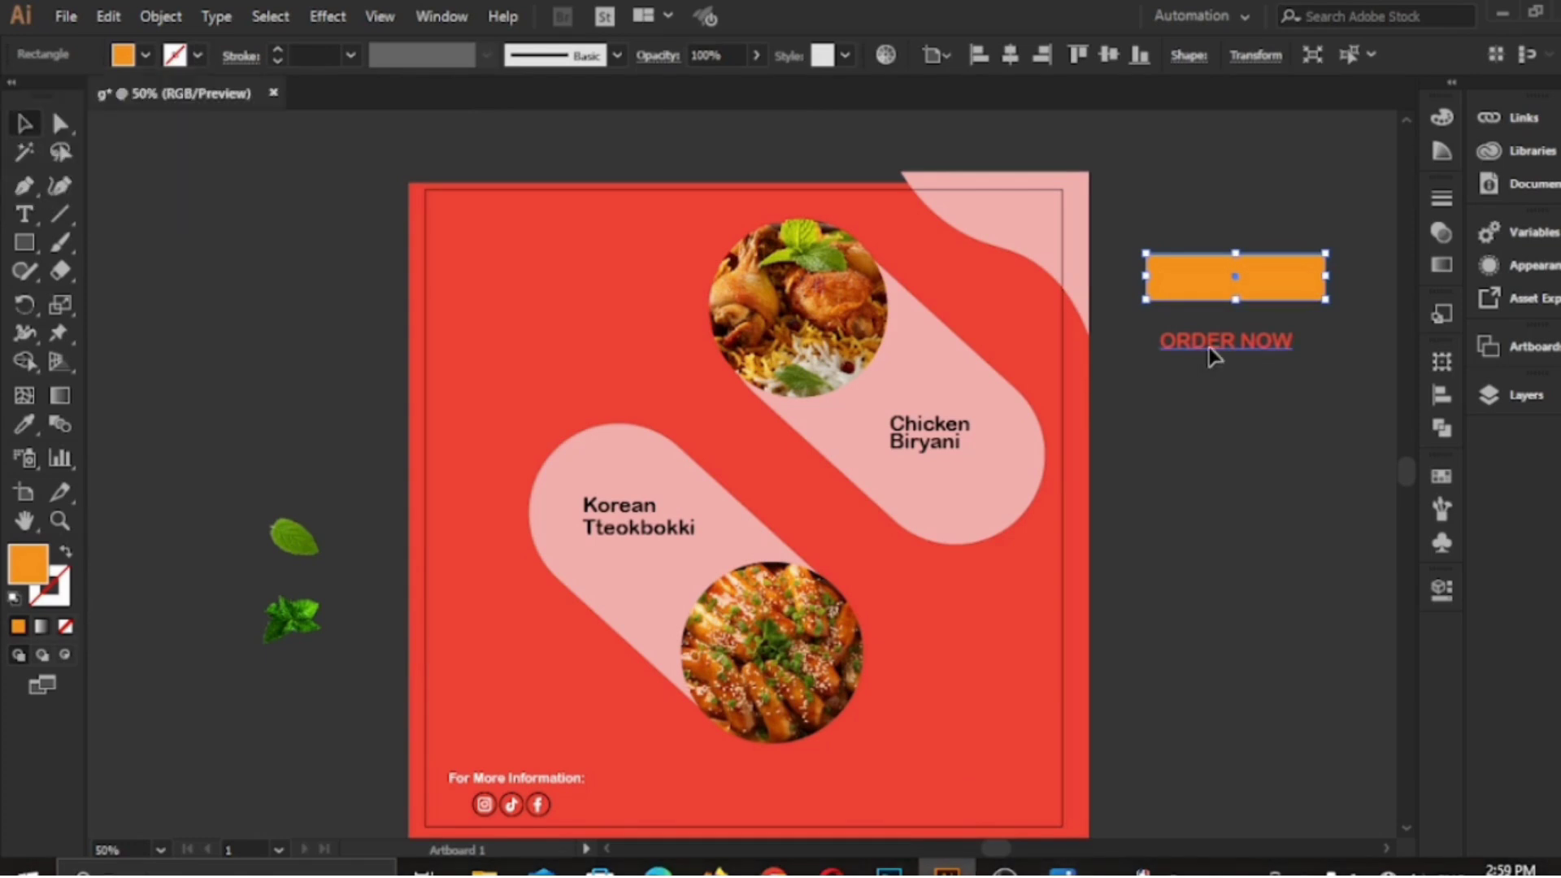
{"action": "left_click_drag", "start_coordinate": [1211, 349], "coordinate": [1214, 288]}
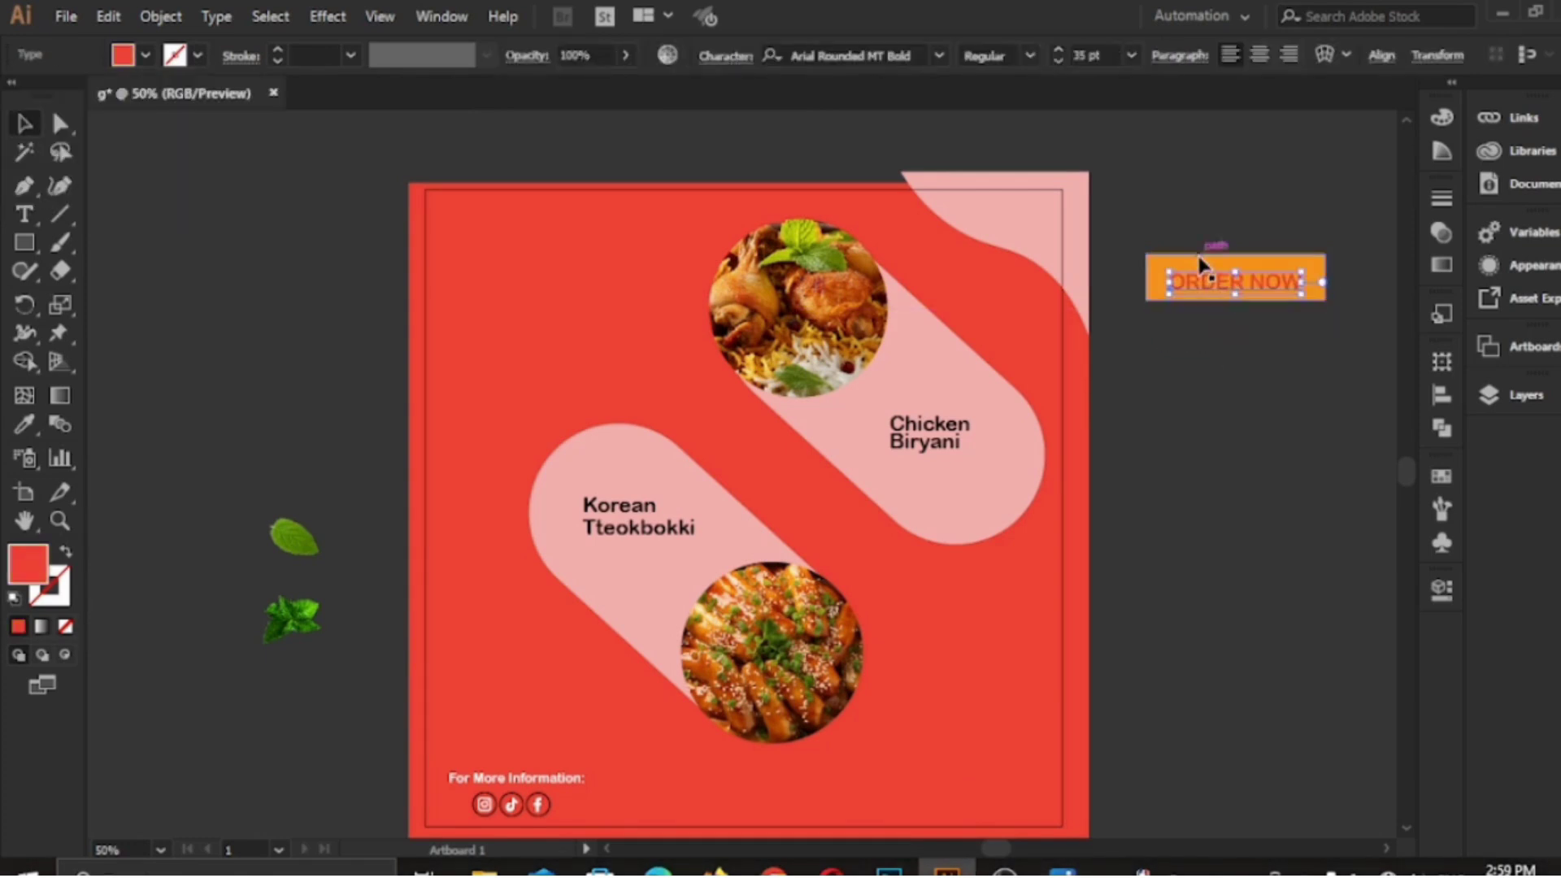
{"action": "left_click", "coordinate": [1217, 257]}
{"action": "key", "text": "a"}
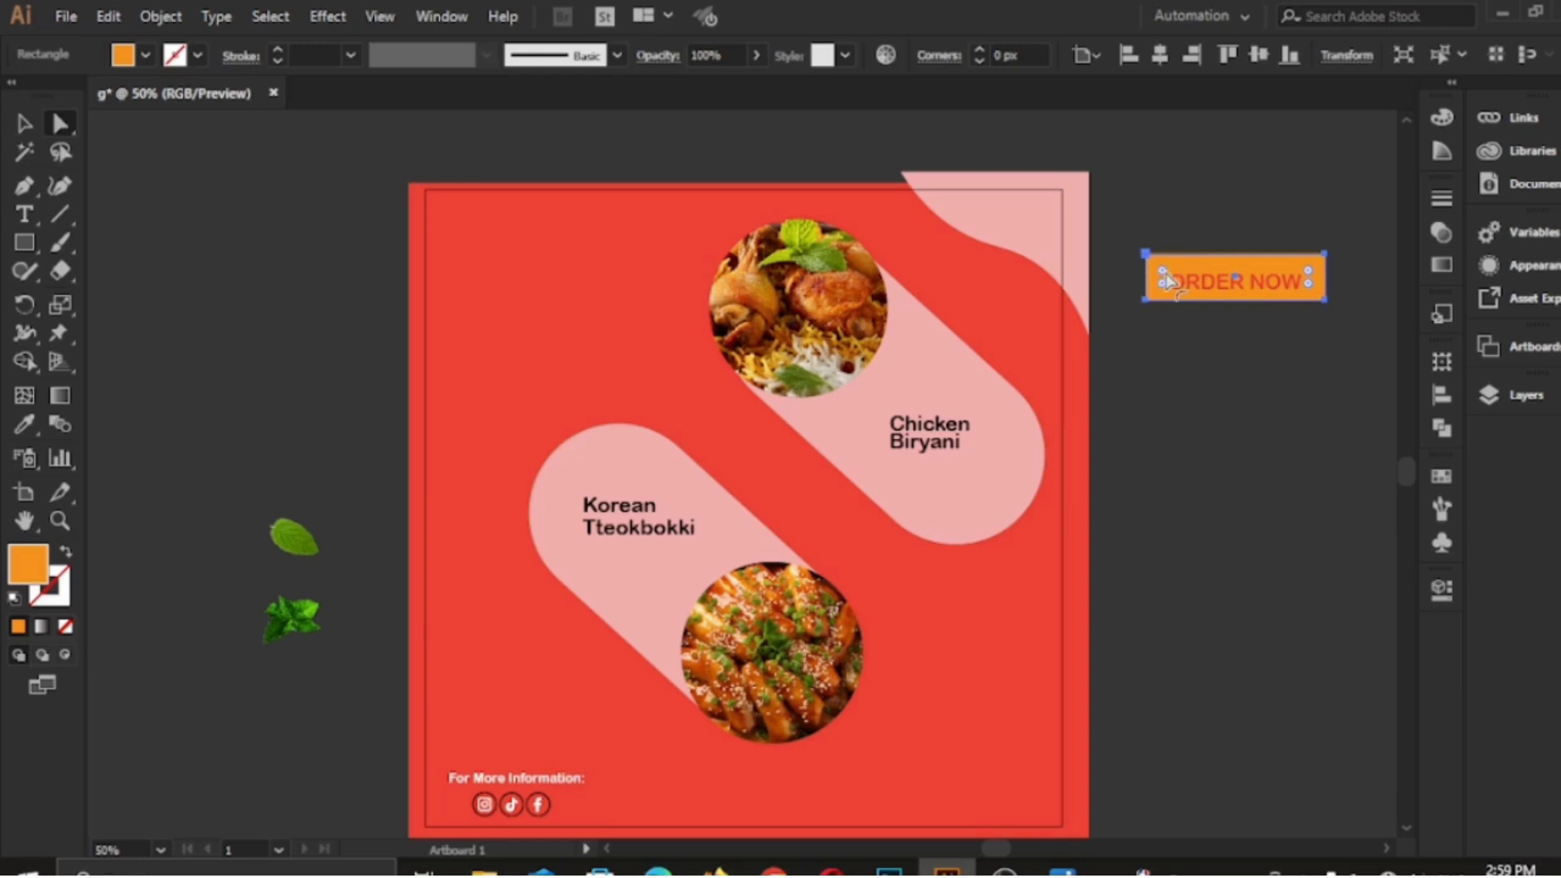
{"action": "left_click_drag", "start_coordinate": [1307, 281], "coordinate": [1254, 270]}
{"action": "left_click", "coordinate": [31, 126]}
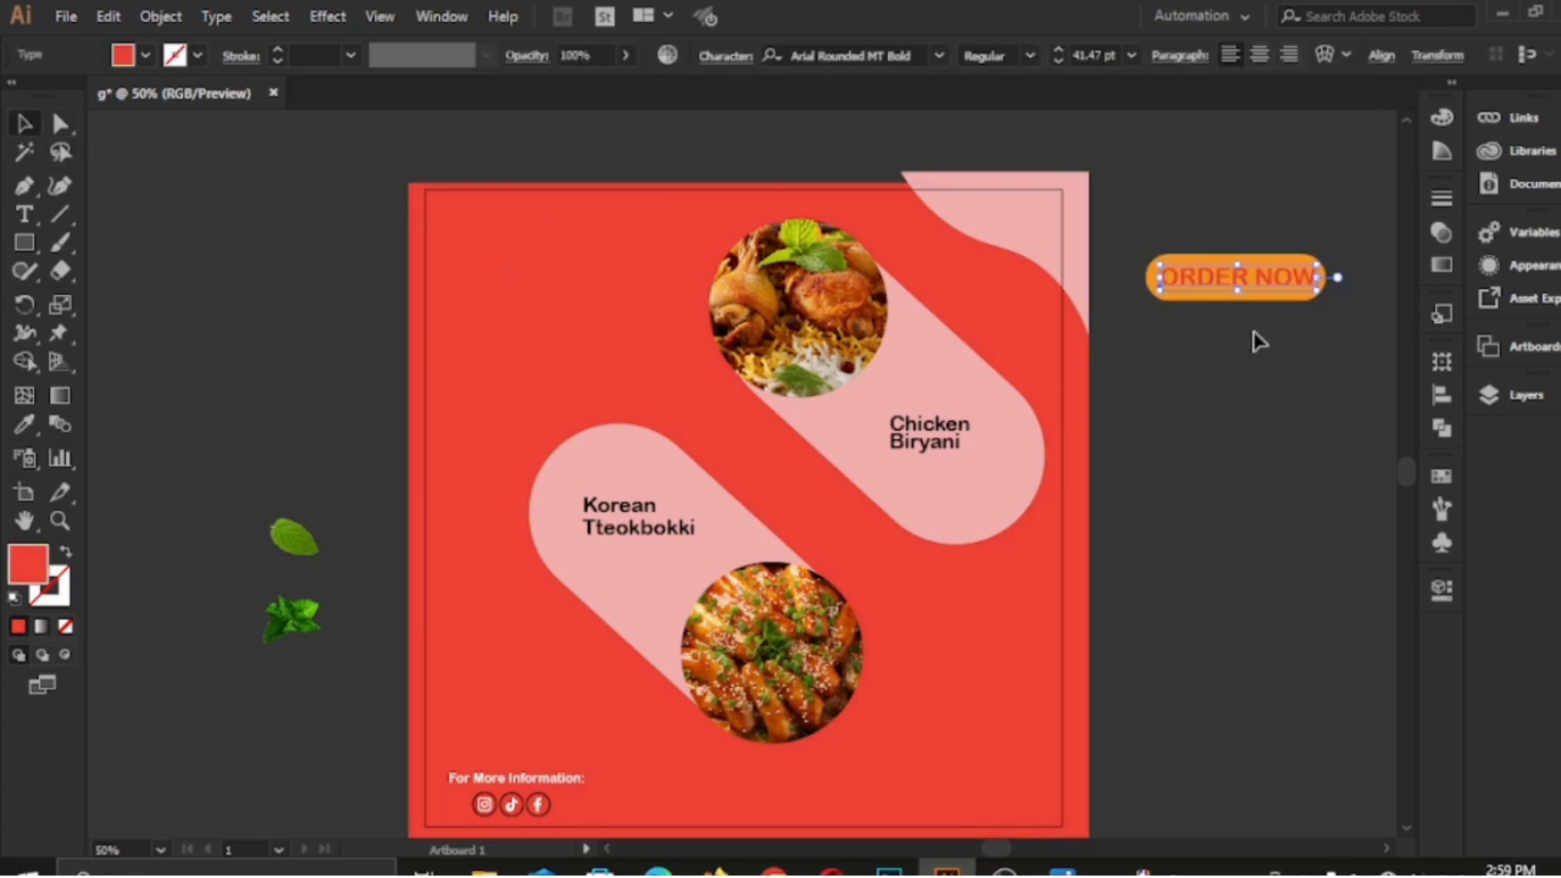
Group the pill shape with its "ORDER NOW" text, then scale the group down into the artboard's lower-right corner.
{"action": "left_click_drag", "start_coordinate": [1164, 222], "coordinate": [1246, 355]}
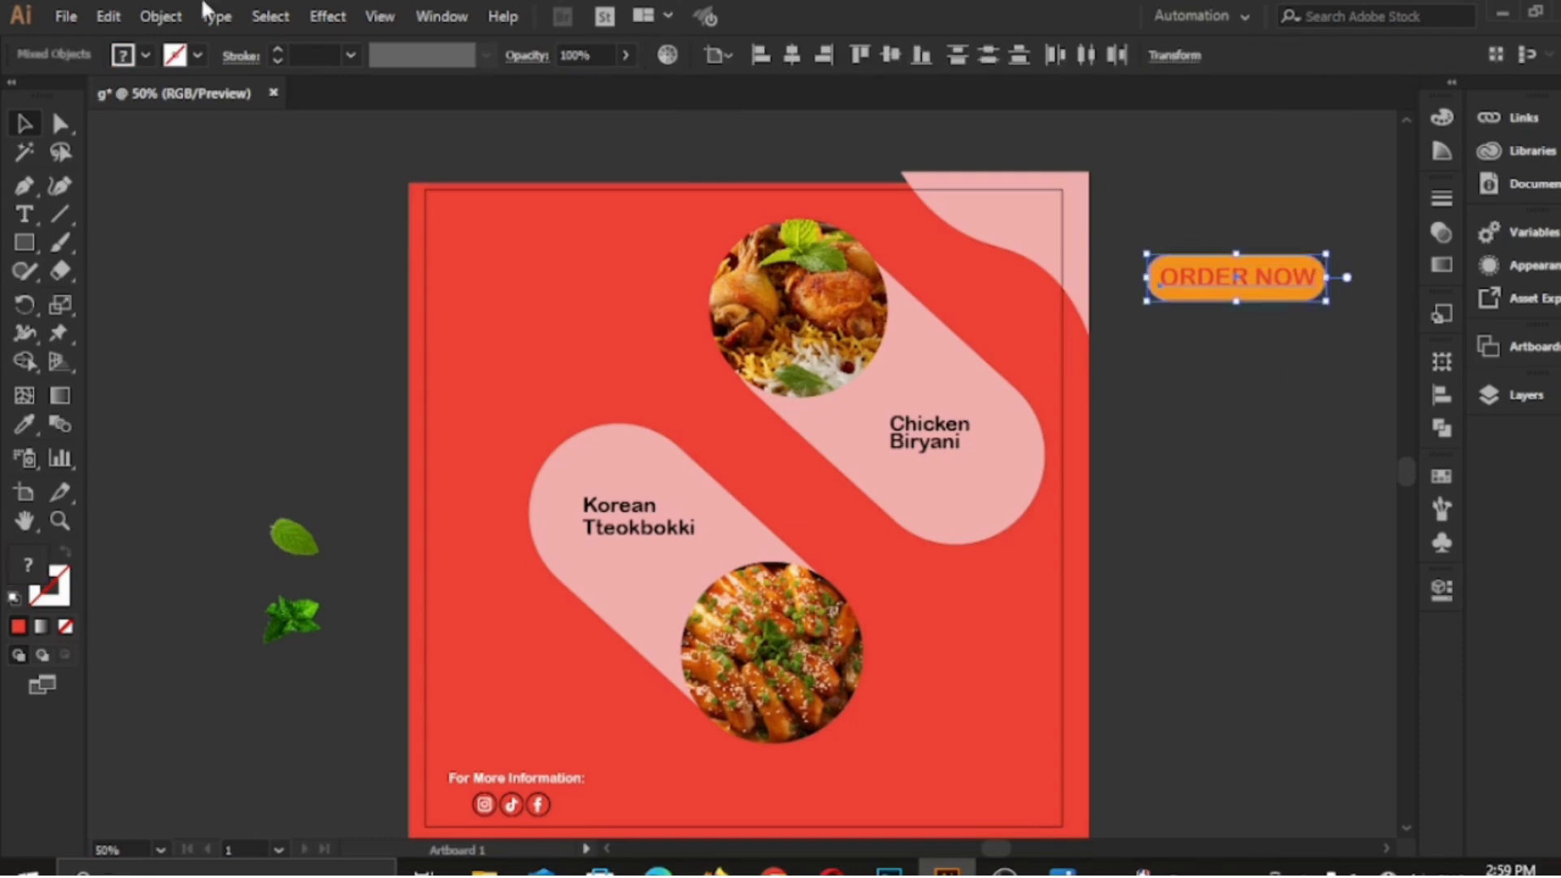
{"action": "left_click", "coordinate": [160, 16]}
{"action": "left_click", "coordinate": [248, 73]}
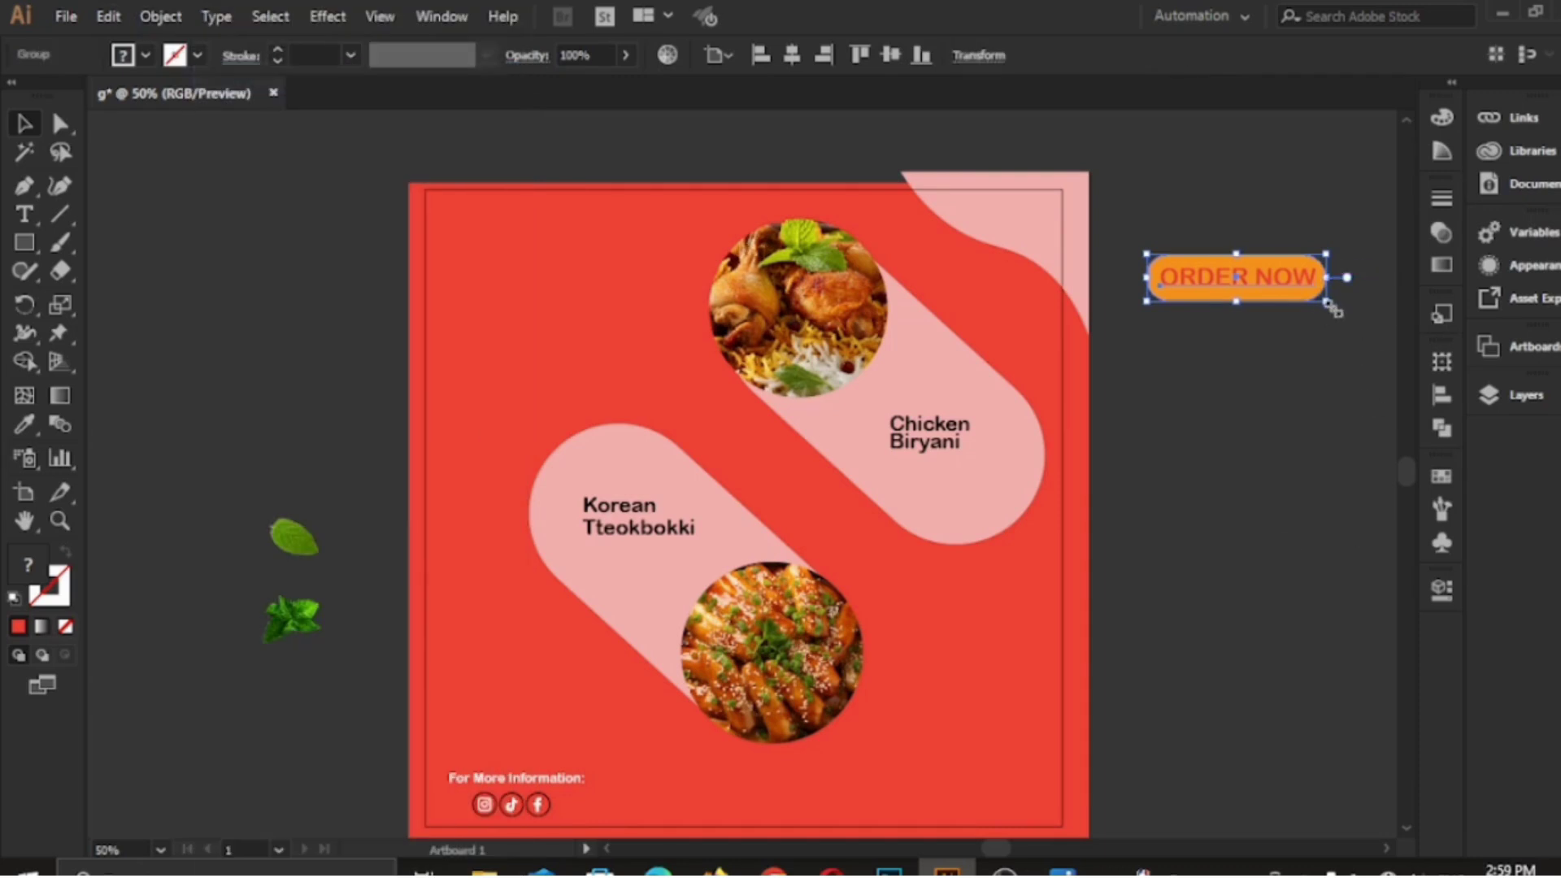
{"action": "left_click_drag", "start_coordinate": [1323, 301], "coordinate": [990, 793]}
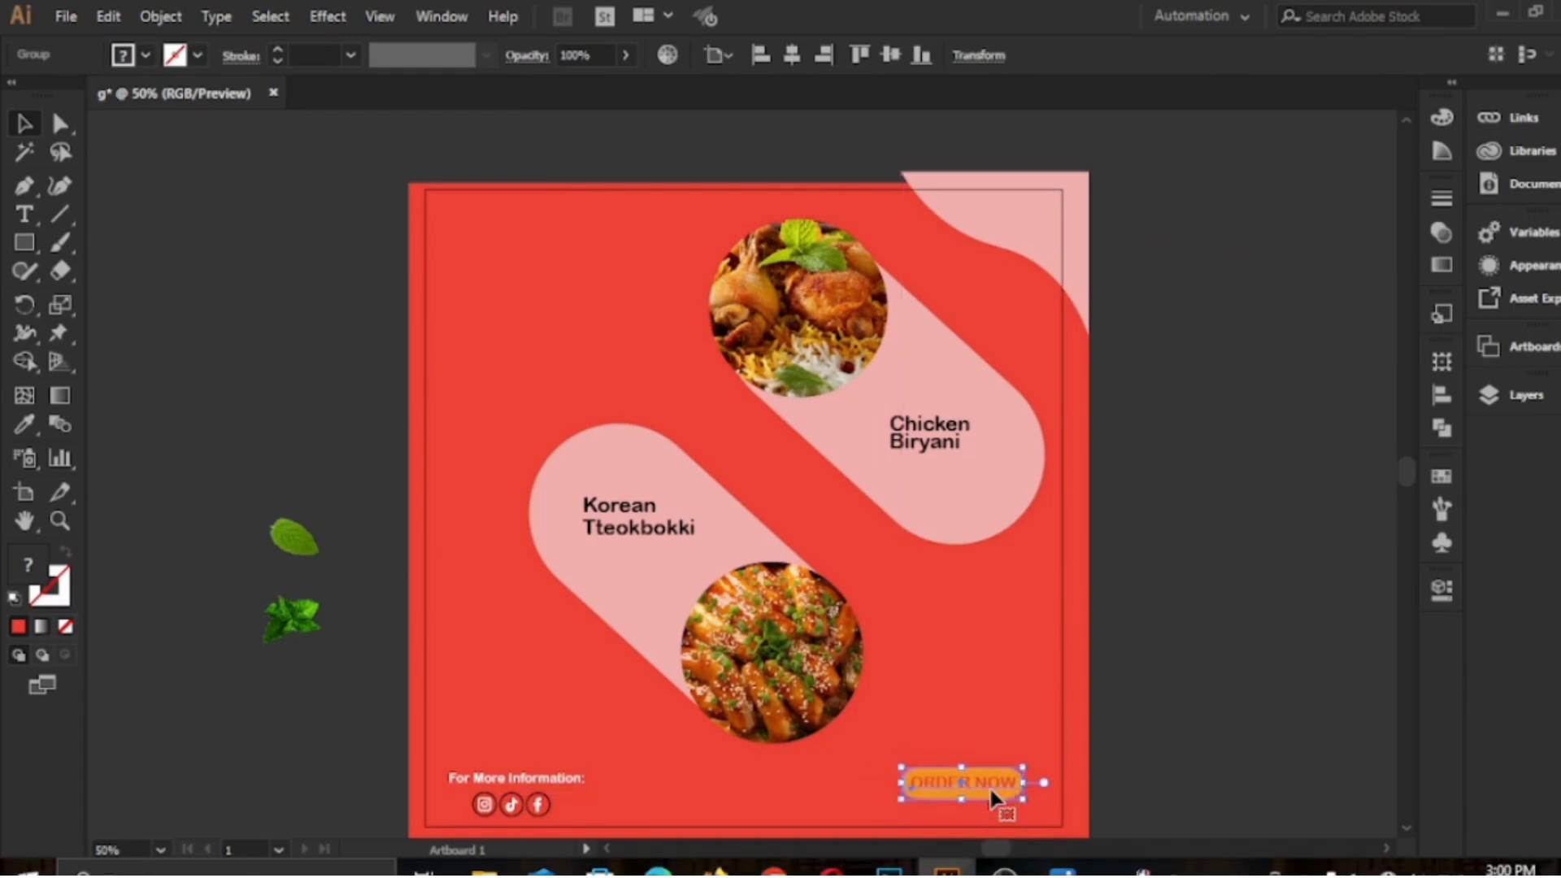
Ungroup the "ORDER NOW" button and recolor it with a black shape and white text.
{"action": "left_click", "coordinate": [160, 16]}
{"action": "left_click", "coordinate": [226, 104]}
{"action": "left_click", "coordinate": [203, 192]}
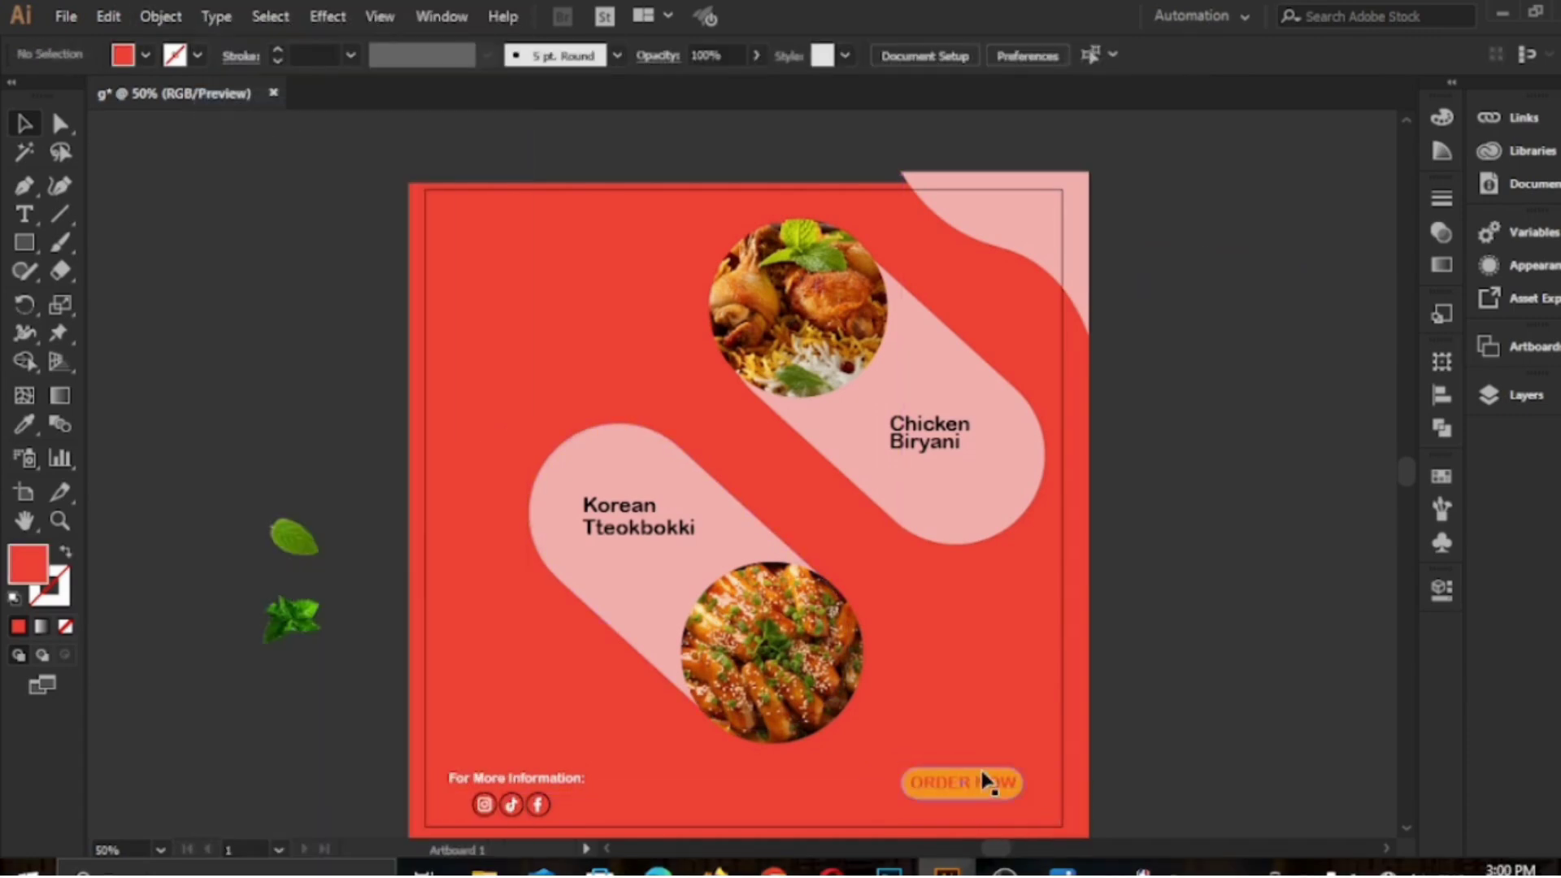
{"action": "left_click", "coordinate": [1002, 798]}
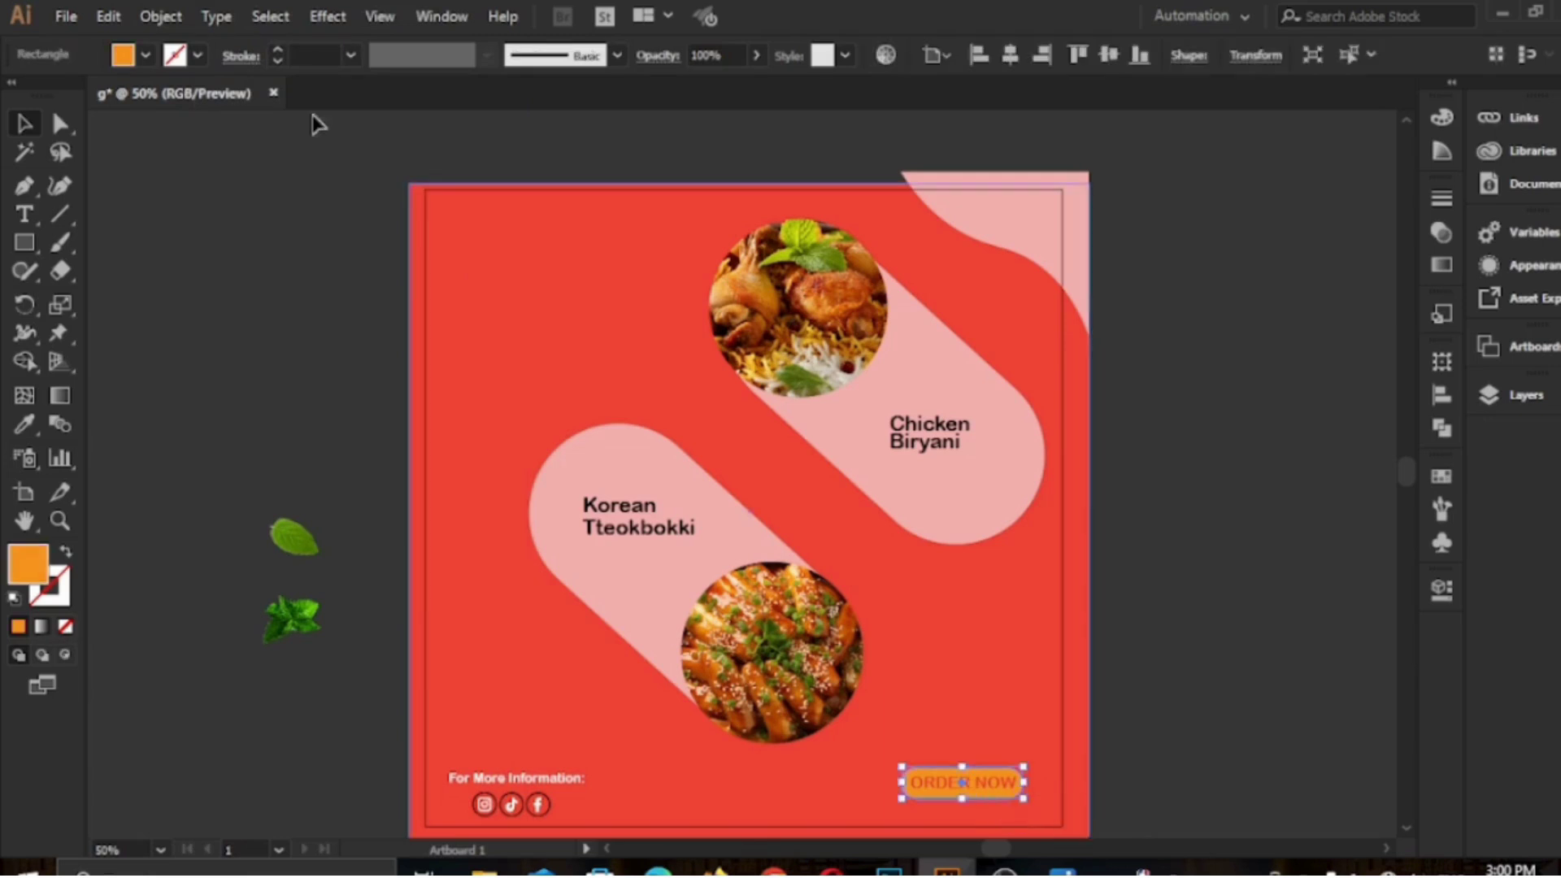
{"action": "left_click", "coordinate": [146, 55]}
{"action": "left_click", "coordinate": [146, 56]}
{"action": "key", "text": "ctrl+0"}
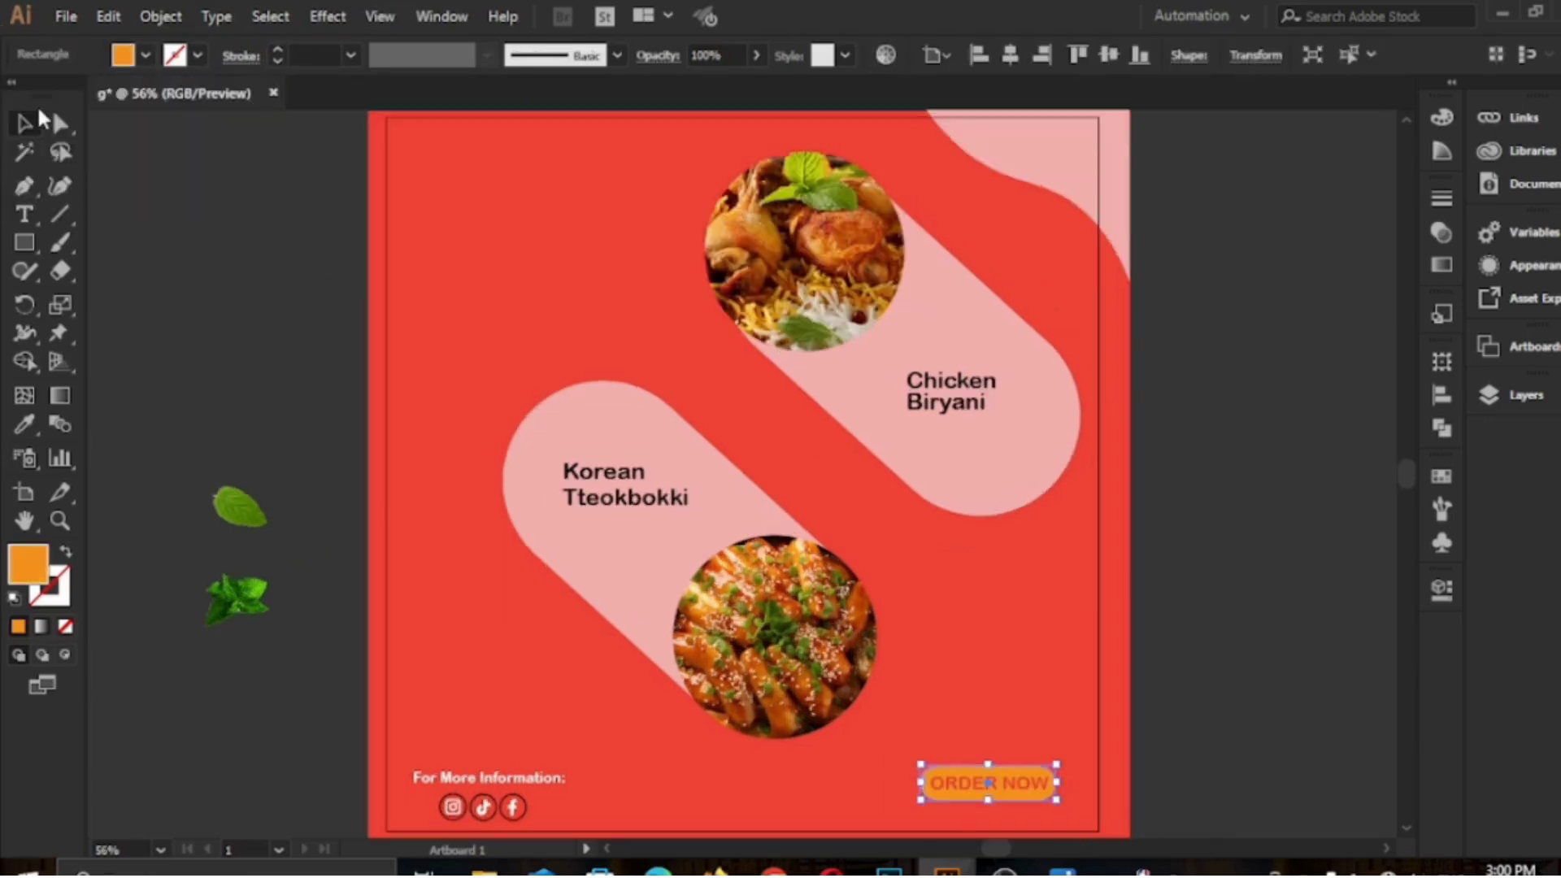
{"action": "left_click", "coordinate": [145, 56]}
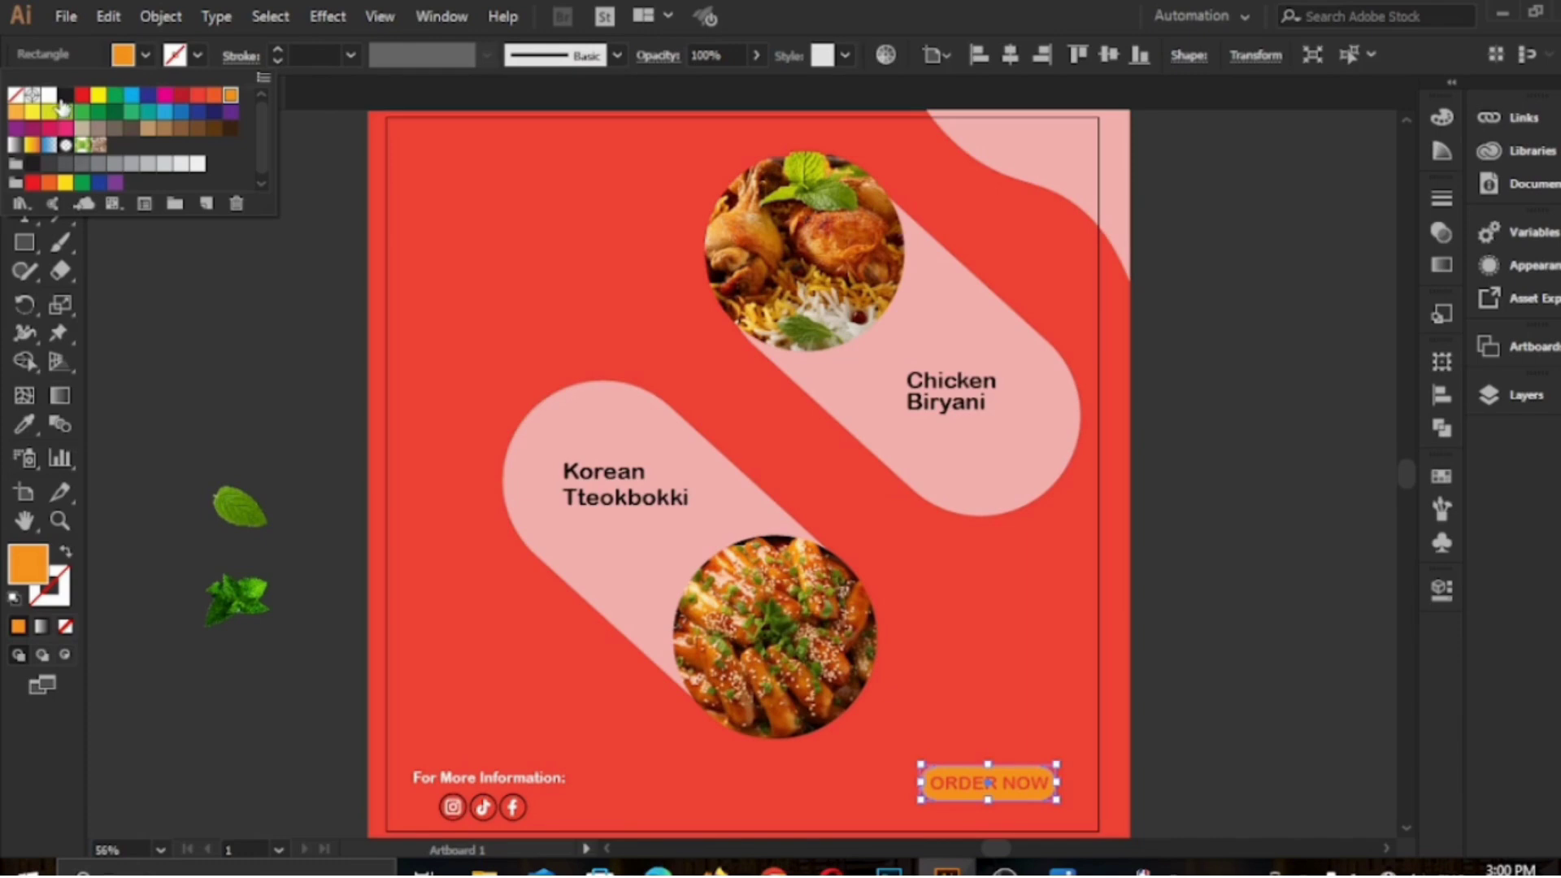
{"action": "left_click", "coordinate": [65, 95]}
{"action": "left_click", "coordinate": [134, 57]}
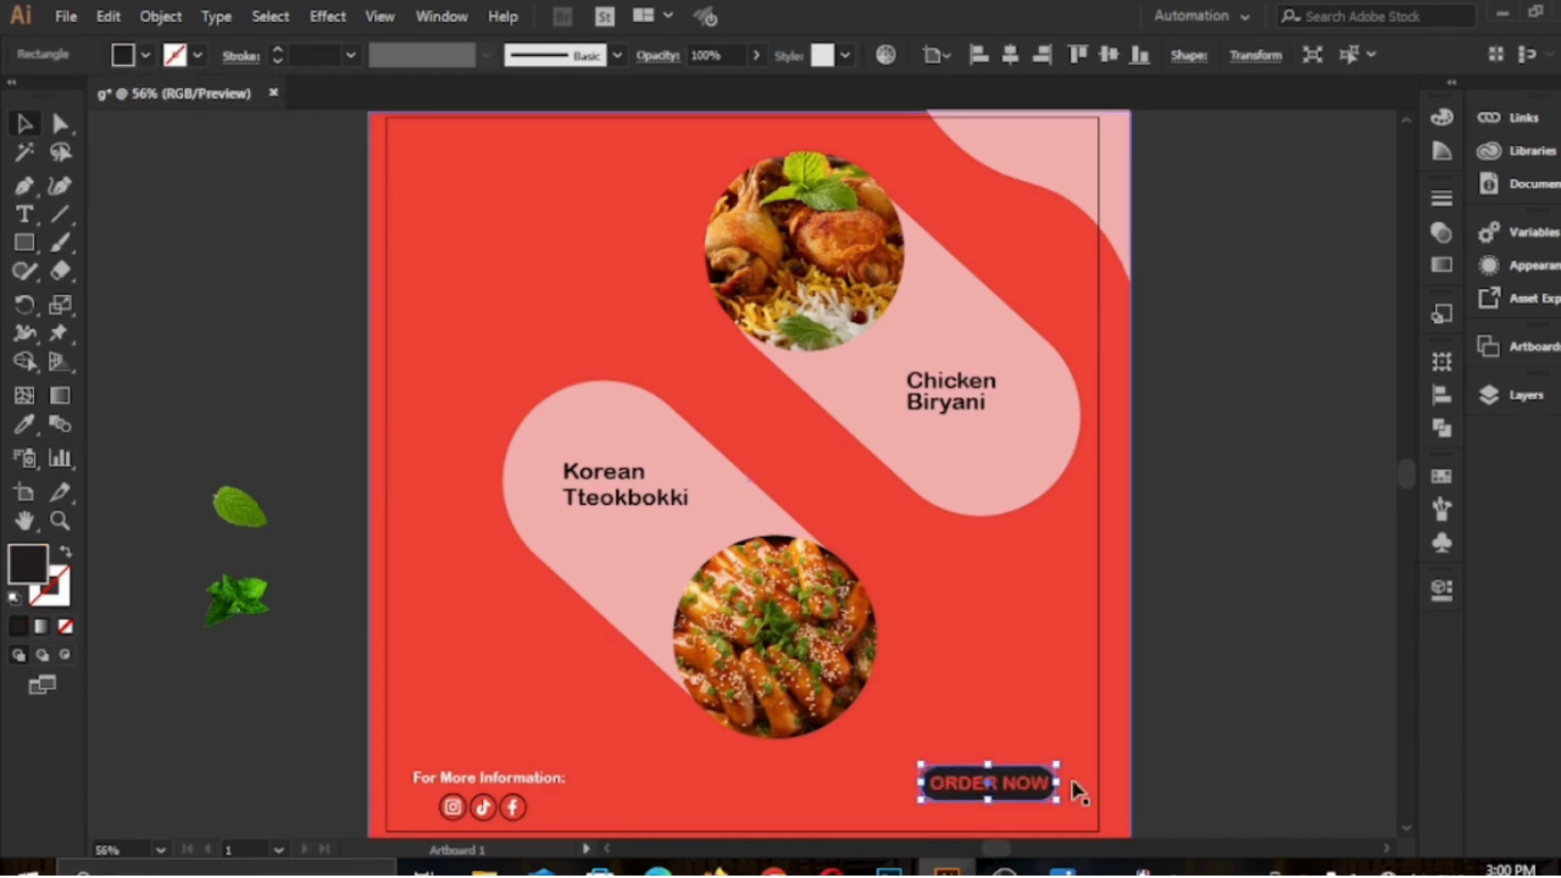
{"action": "left_click", "coordinate": [1195, 781]}
Show the rulers and pull a horizontal guide down to the footer to adjust the contact block's position.
{"action": "key", "text": "ctrl+r"}
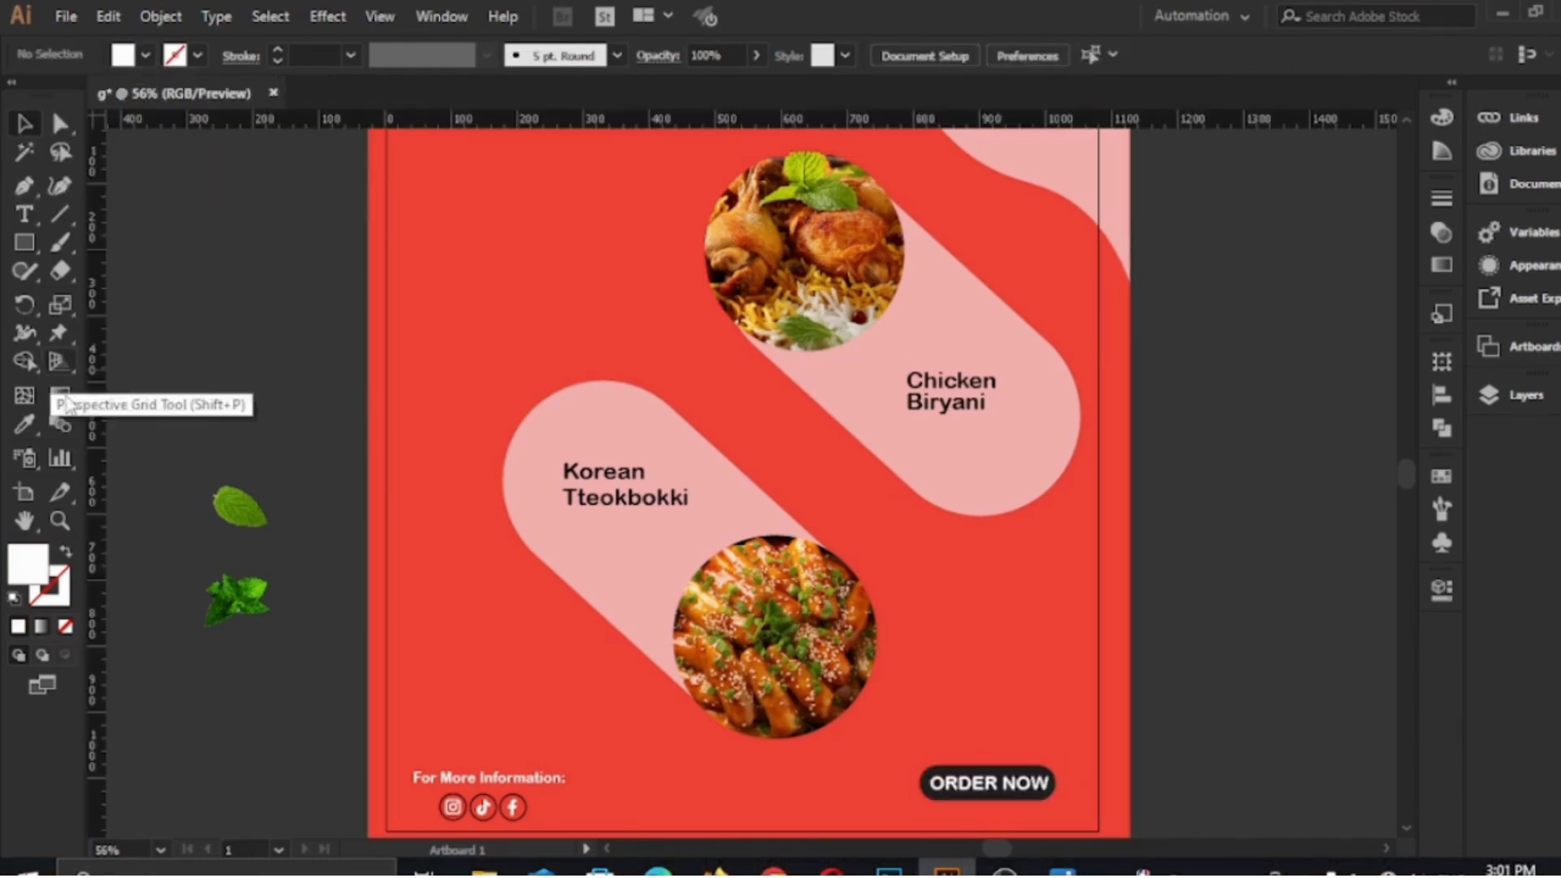
{"action": "left_click_drag", "start_coordinate": [689, 123], "coordinate": [760, 824]}
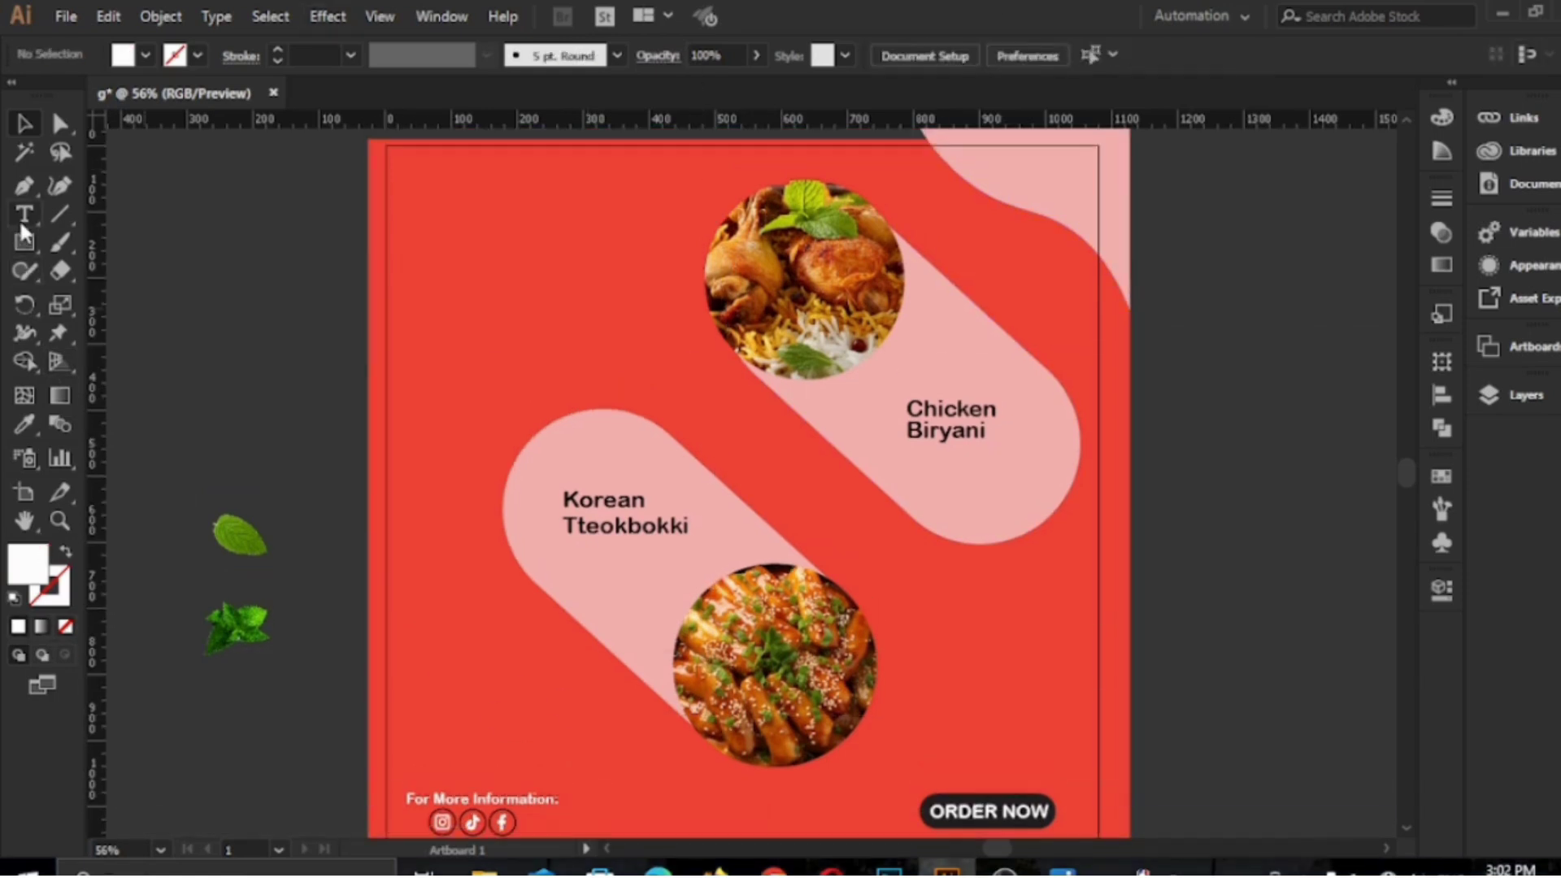
Add the two-line text "Tasty Delicious" in the empty area right of the artboard and fill it white.
{"action": "left_click", "coordinate": [23, 215]}
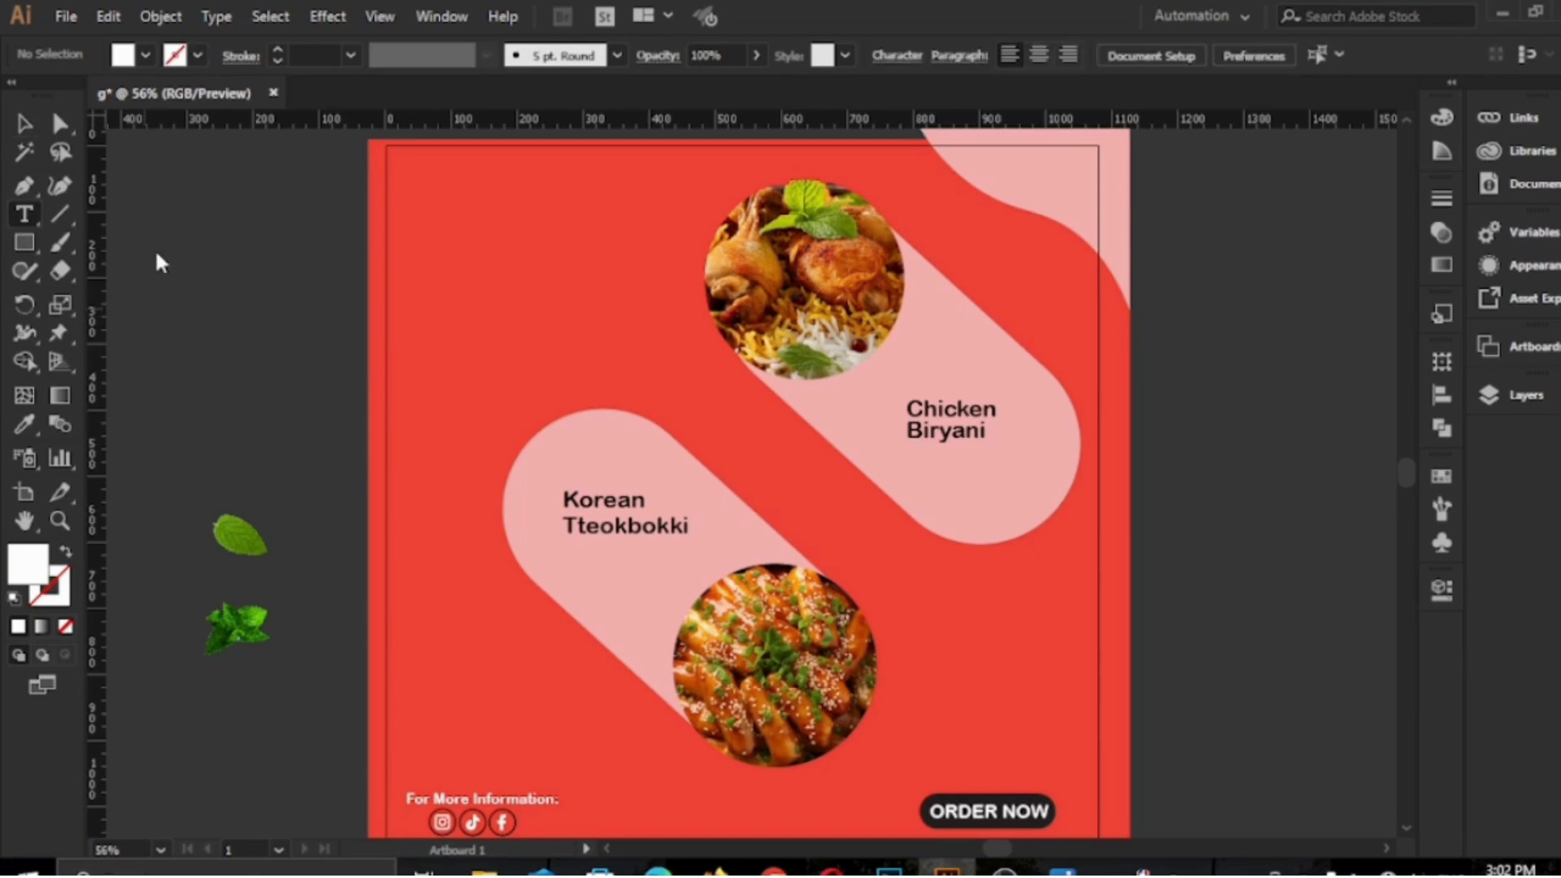
{"action": "left_click", "coordinate": [1185, 345]}
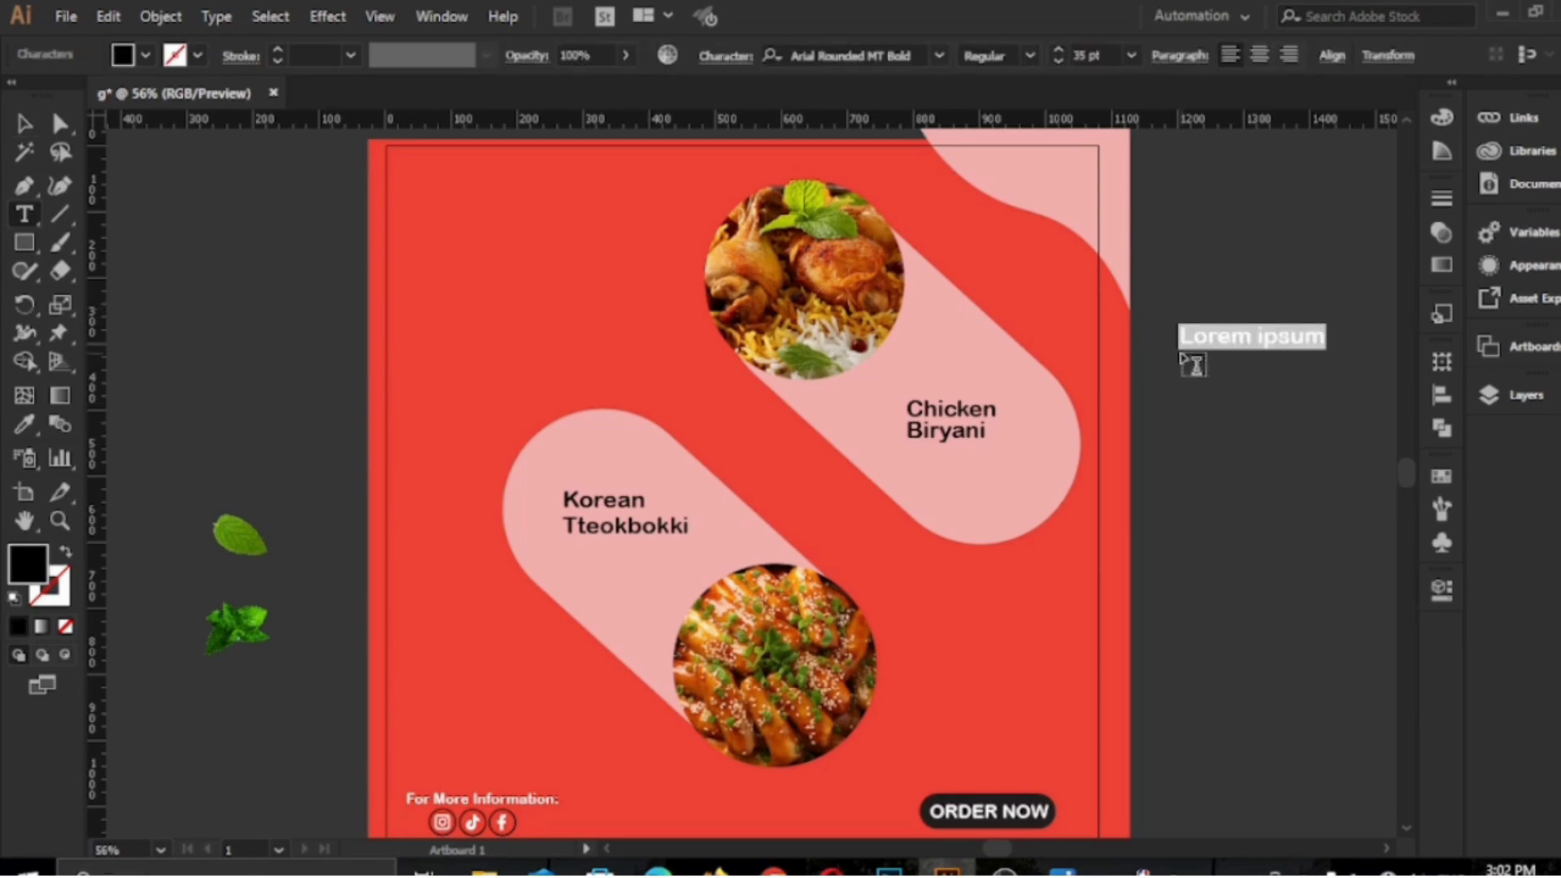
{"action": "type", "text": "Tas"}
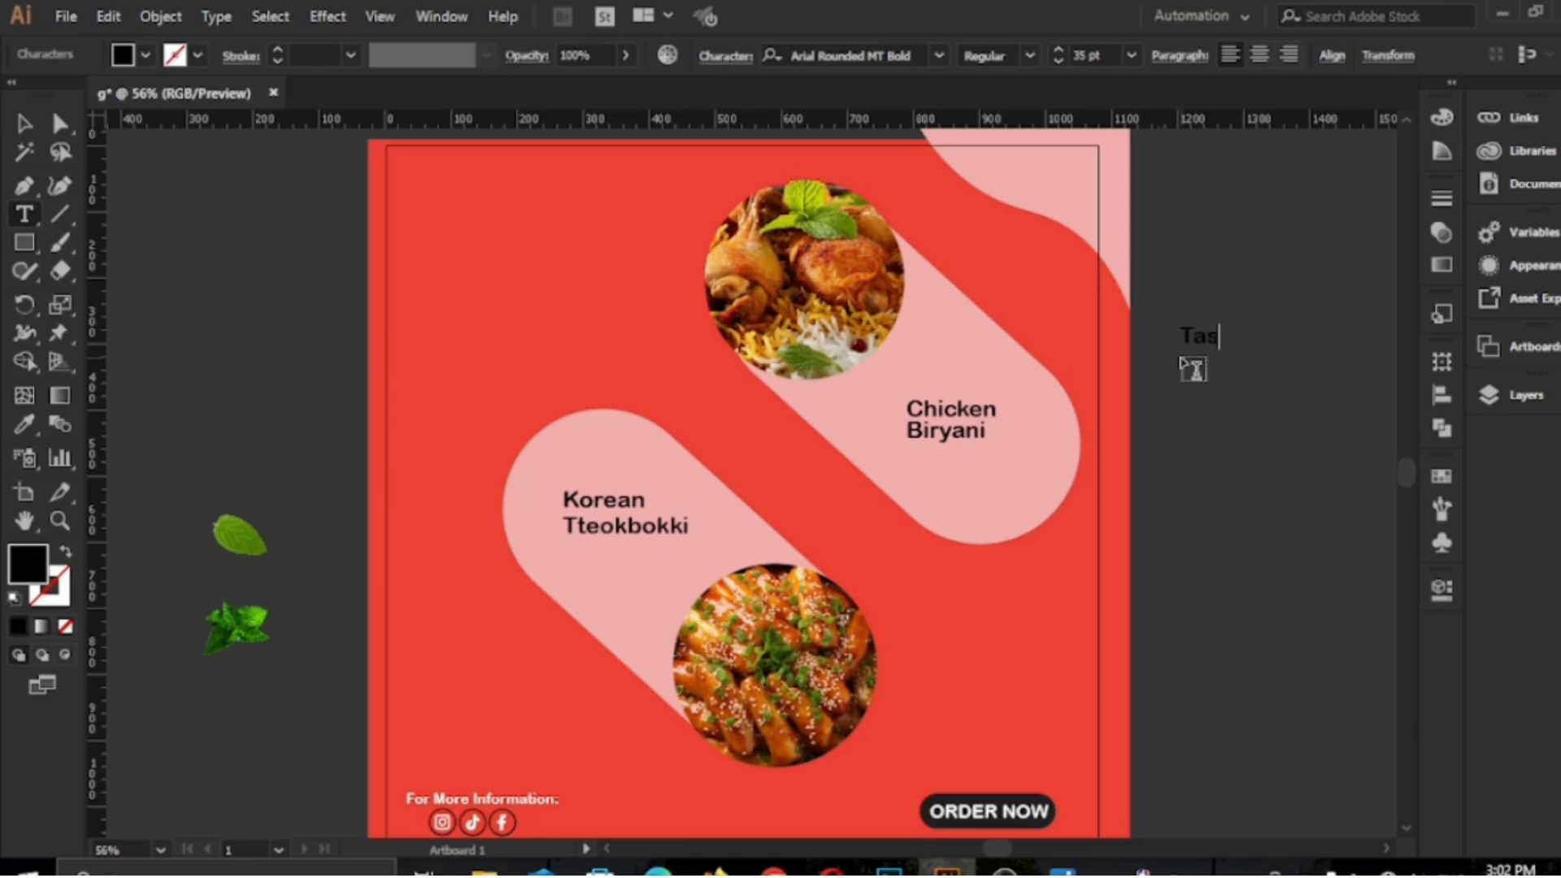
{"action": "type", "text": "ty S"}
{"action": "left_click", "coordinate": [23, 124]}
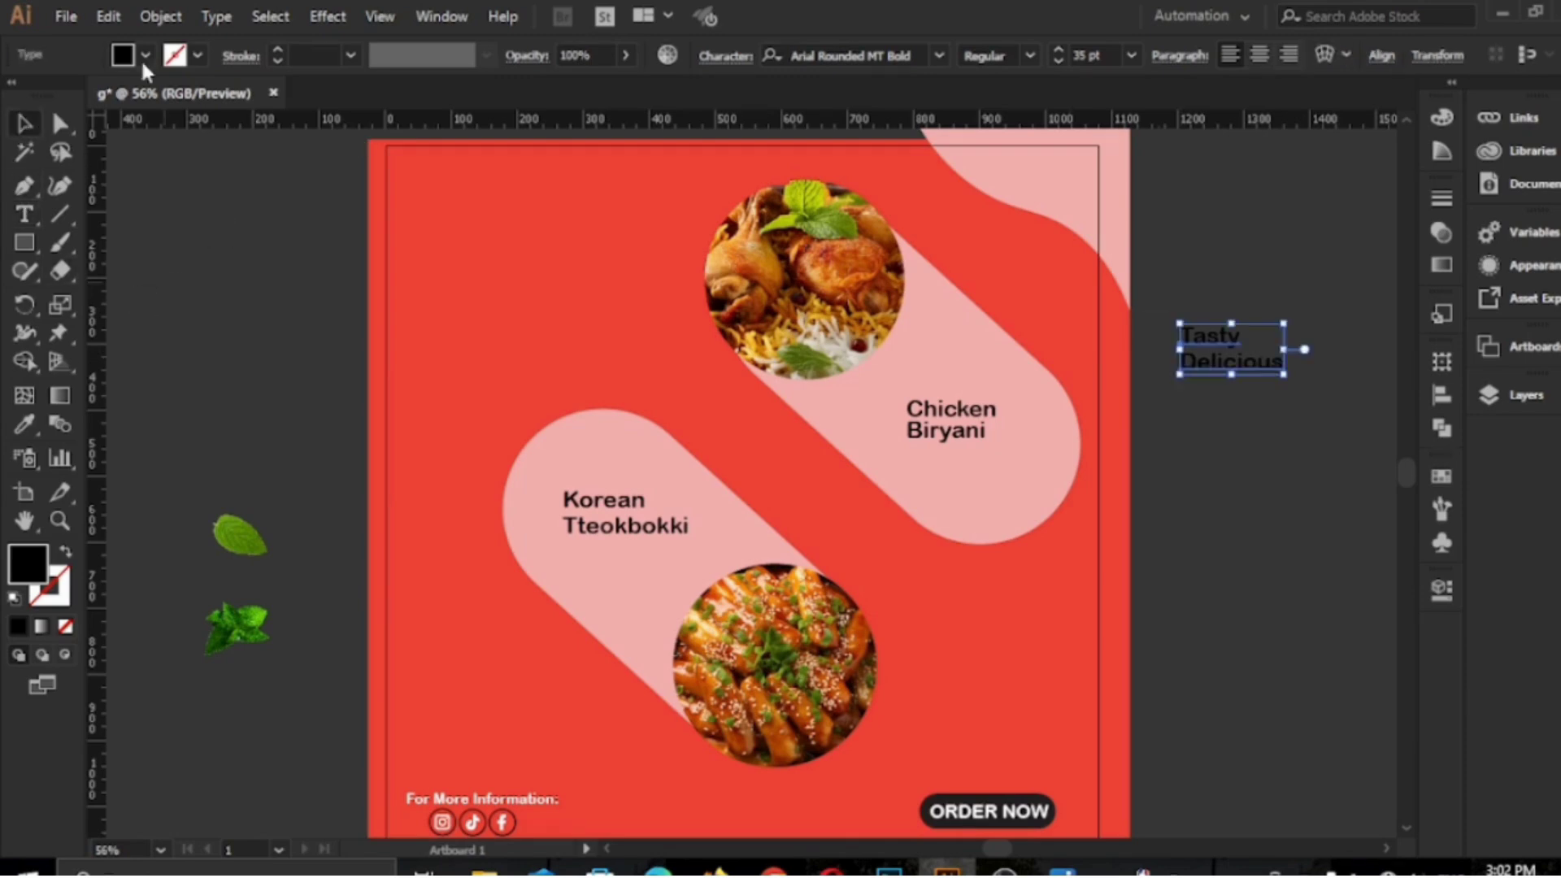
{"action": "left_click", "coordinate": [144, 56]}
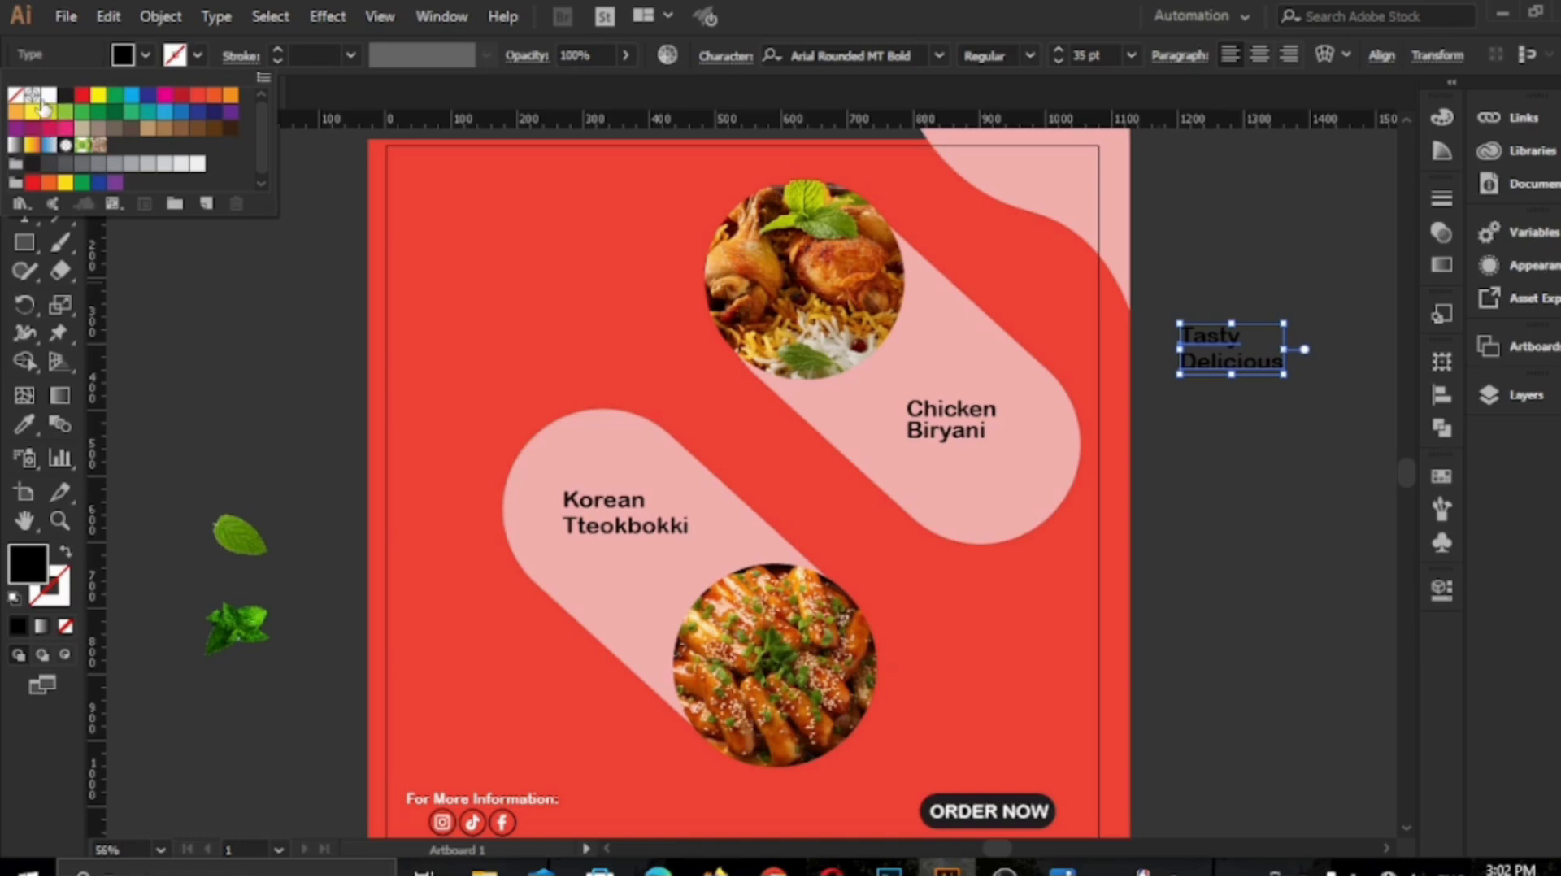
{"action": "left_click", "coordinate": [48, 95]}
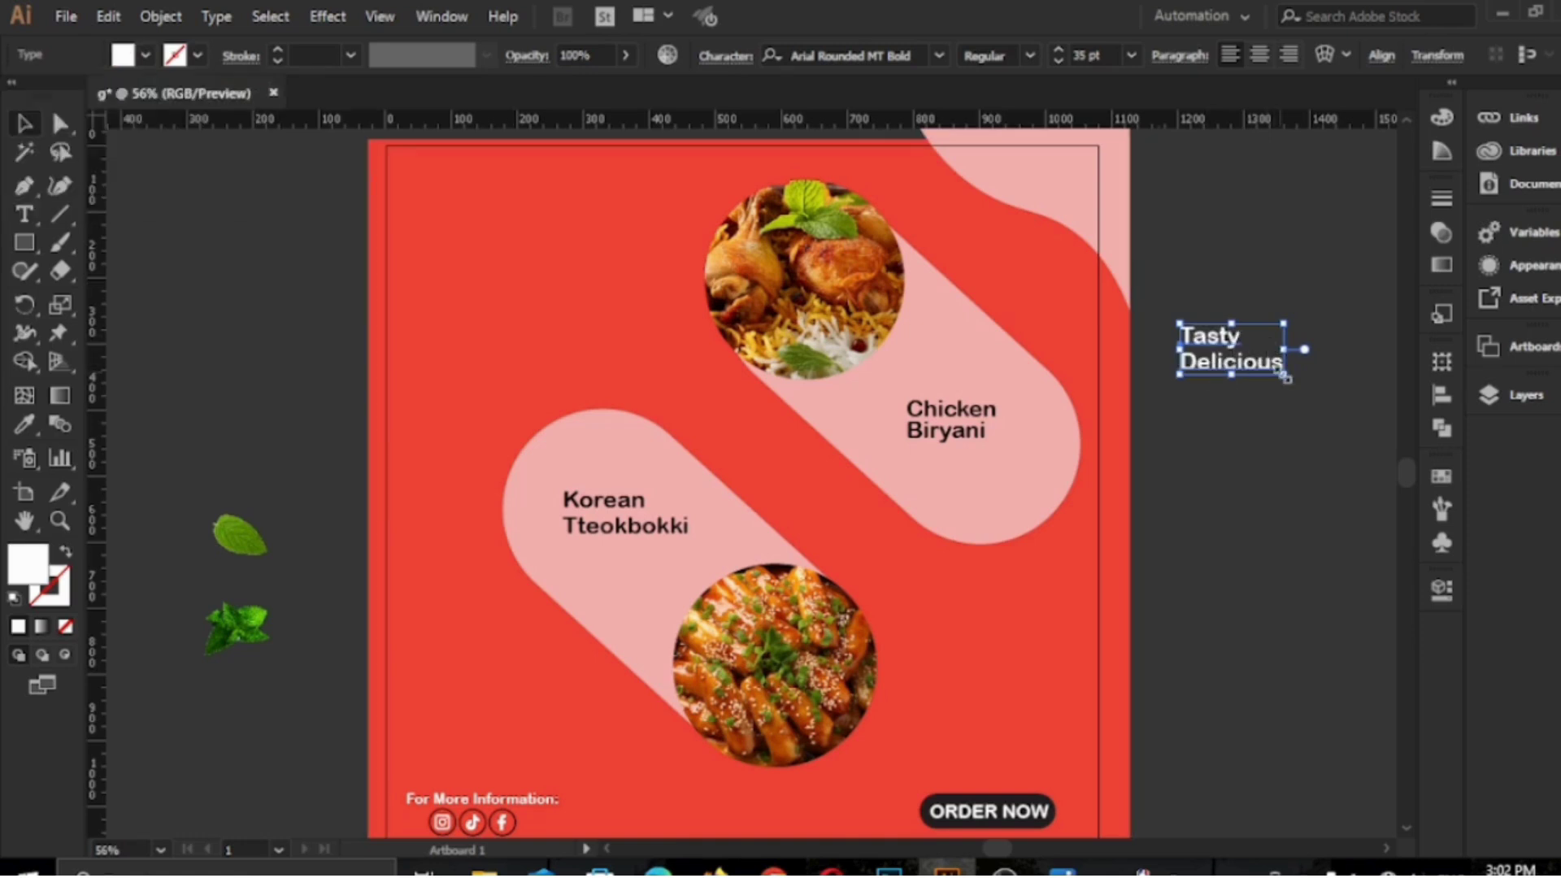
Enlarge the "Tasty Delicious" headline, place it on the artboard left of the biryani image, and set its font to Ebrima.
{"action": "left_click_drag", "start_coordinate": [1283, 376], "coordinate": [1363, 413]}
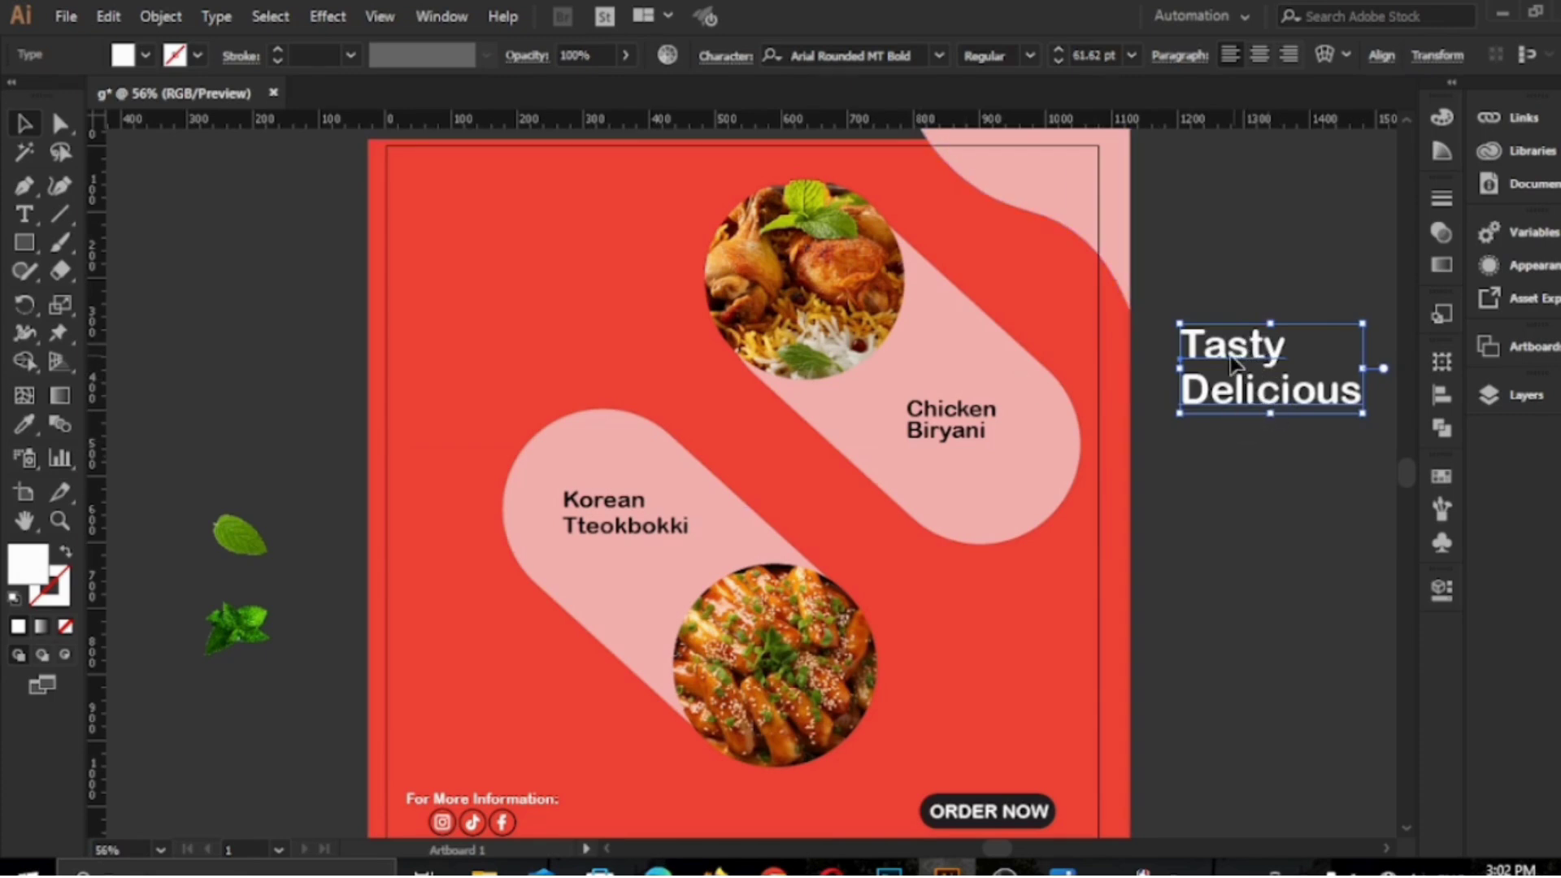
{"action": "left_click_drag", "start_coordinate": [1231, 357], "coordinate": [518, 311]}
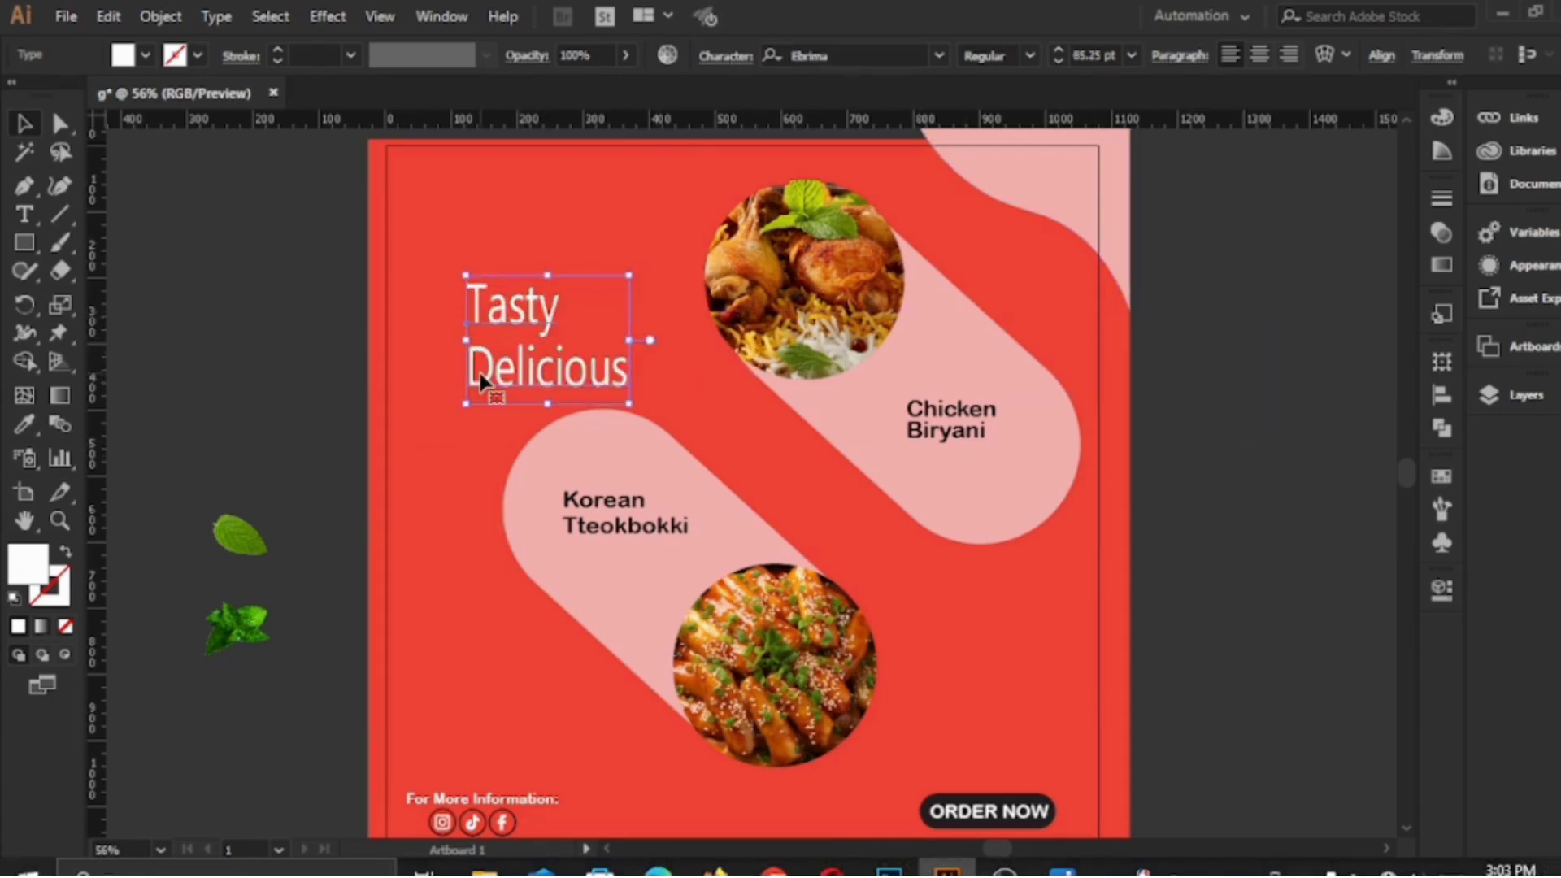
Indent the headline's second line so that "Delicious" starts below the middle of "Tasty".
{"action": "double_click", "coordinate": [481, 381]}
{"action": "double_click", "coordinate": [481, 380]}
{"action": "left_click", "coordinate": [478, 371]}
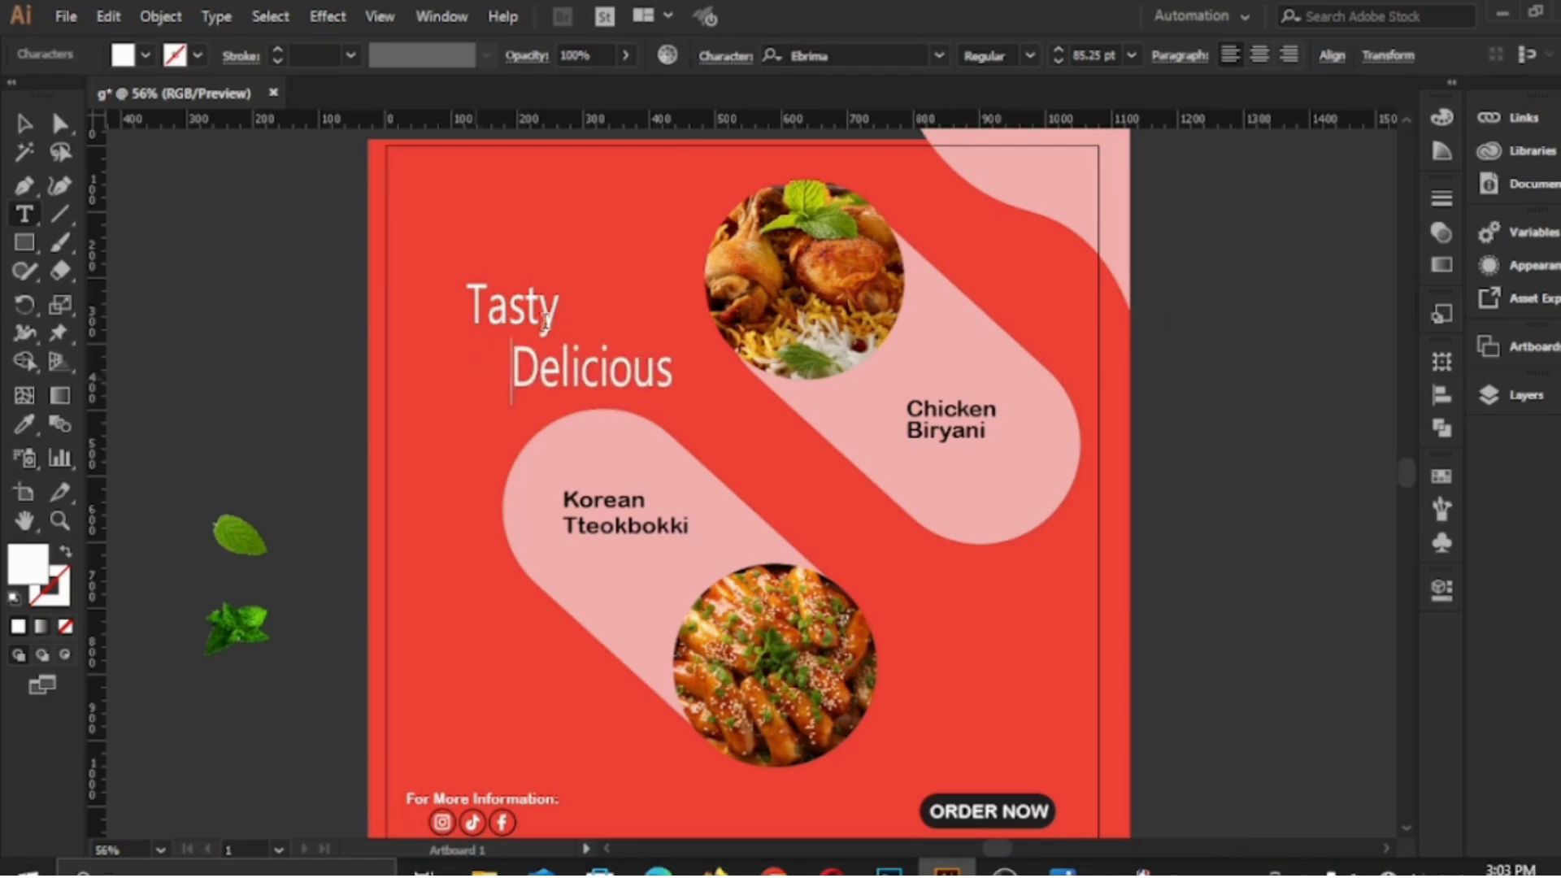
Add an "&" as separate text in the empty area left of the artboard and fill it white.
{"action": "left_click", "coordinate": [19, 214]}
{"action": "left_click", "coordinate": [187, 233]}
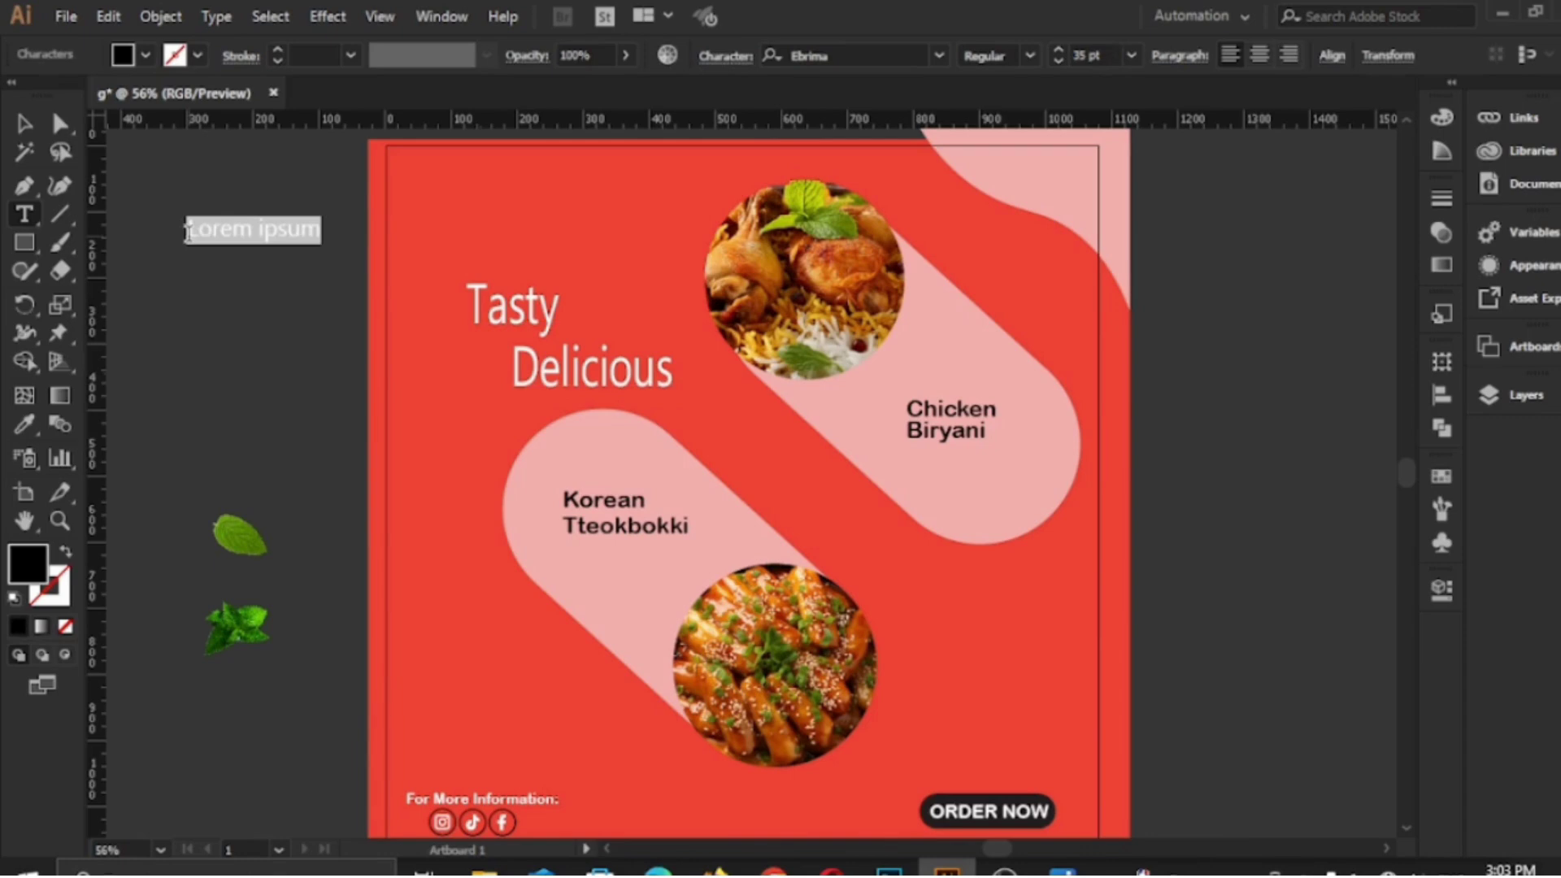
{"action": "type", "text": "&"}
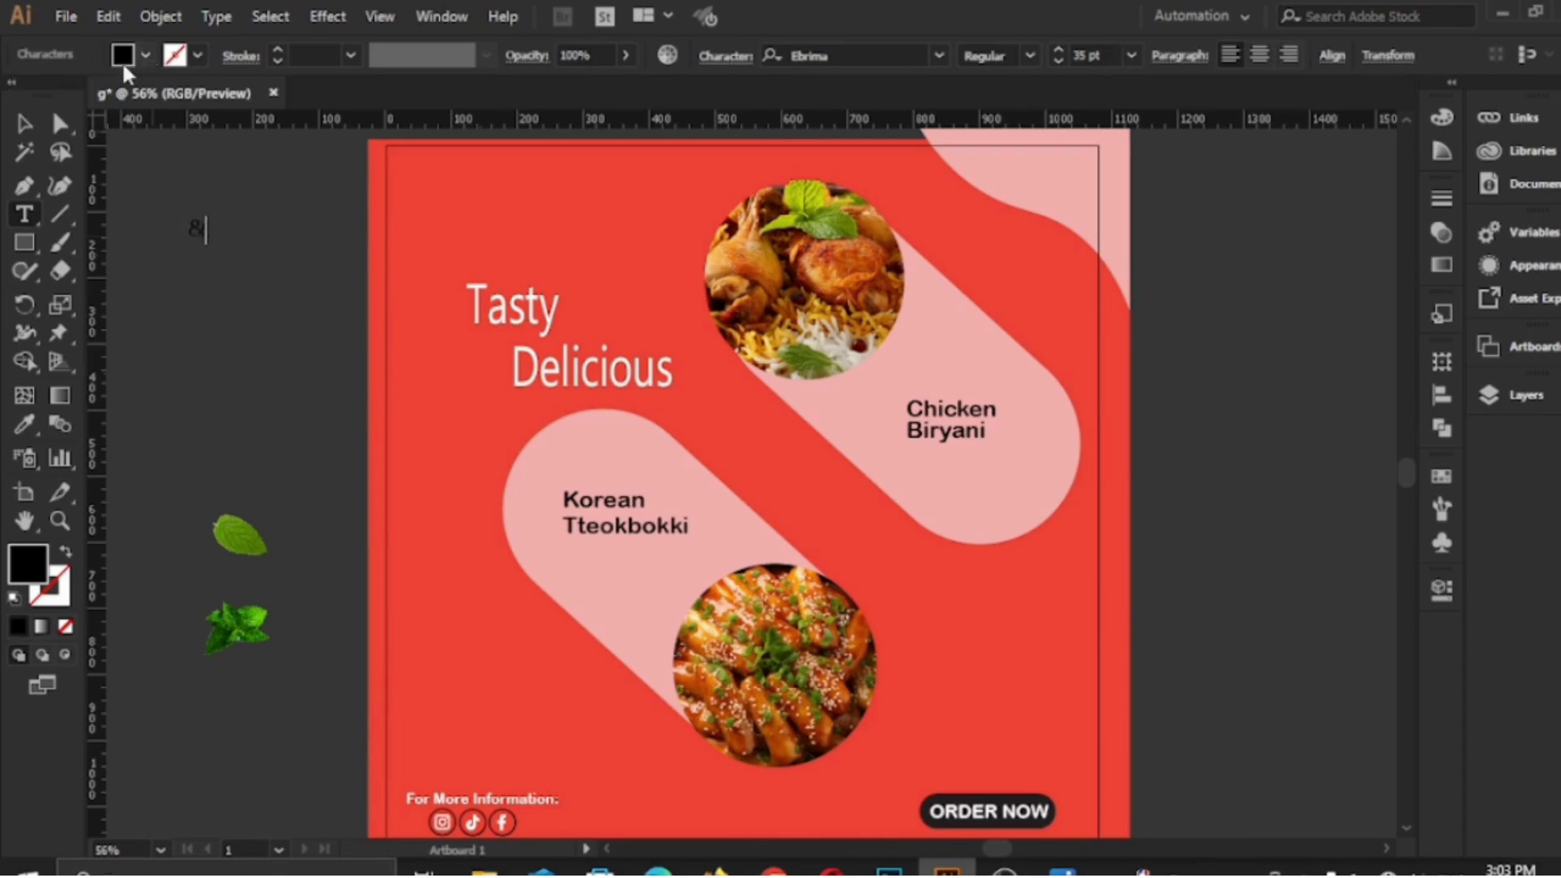
{"action": "left_click", "coordinate": [24, 126]}
{"action": "left_click", "coordinate": [145, 56]}
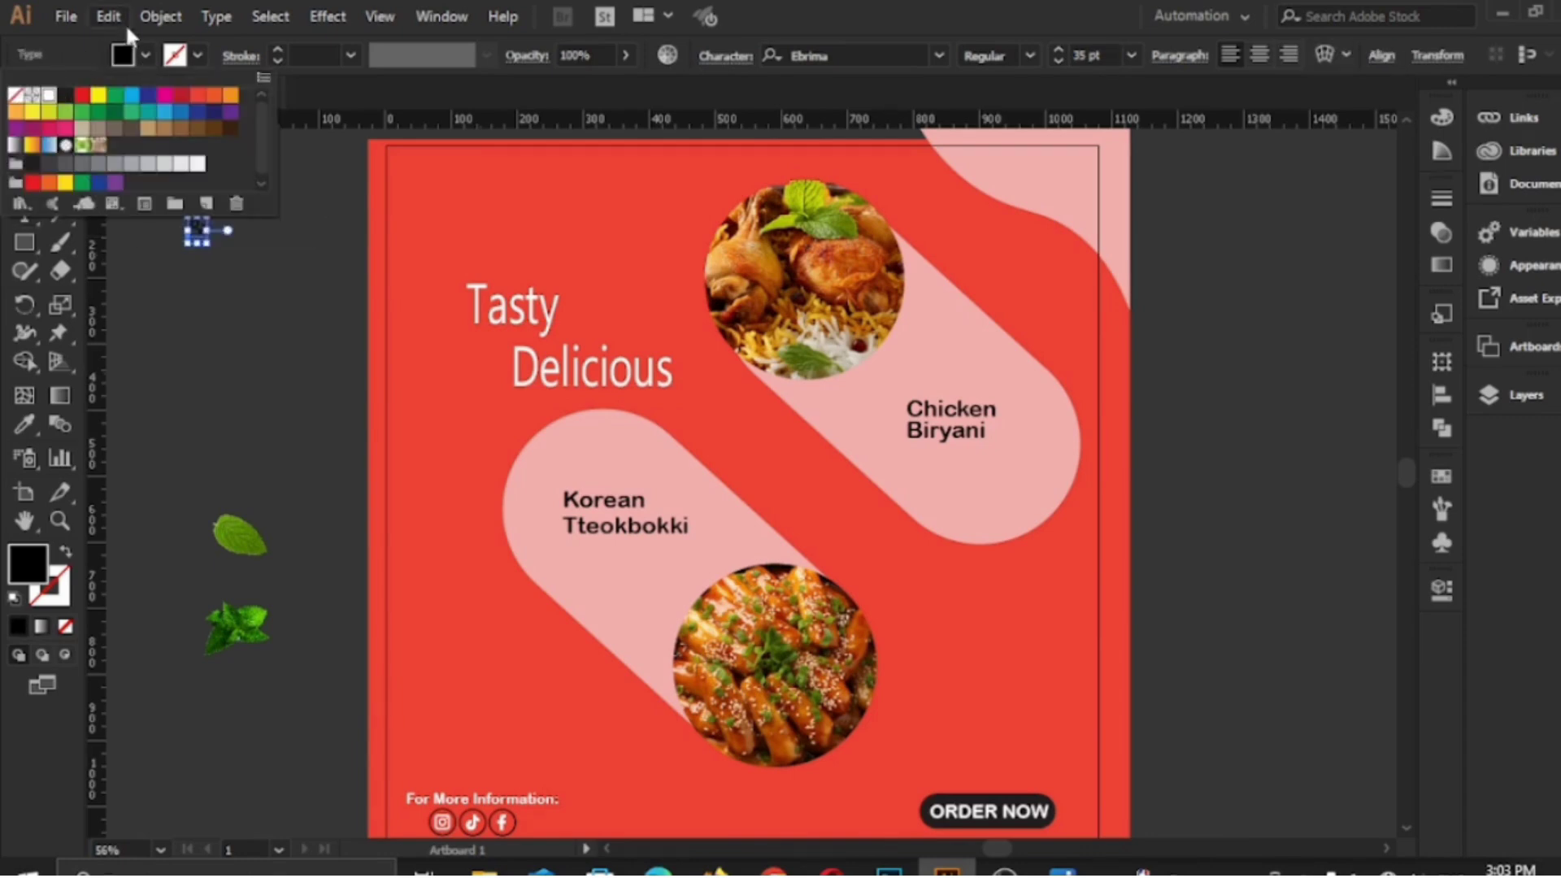
{"action": "left_click", "coordinate": [145, 56]}
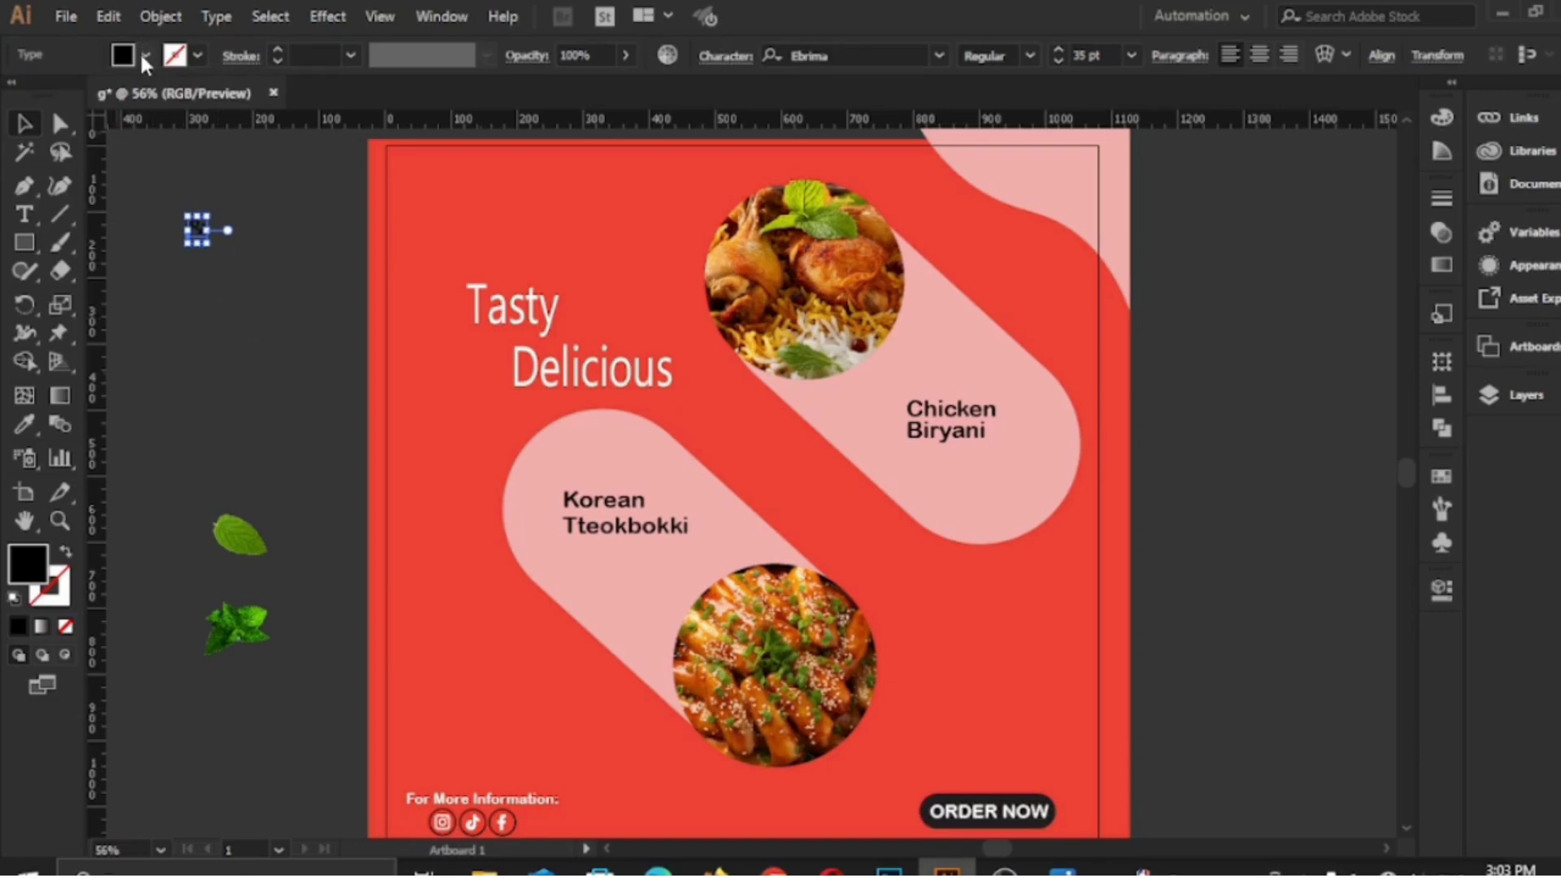
{"action": "left_click", "coordinate": [144, 55]}
{"action": "left_click", "coordinate": [49, 95]}
{"action": "left_click", "coordinate": [145, 57]}
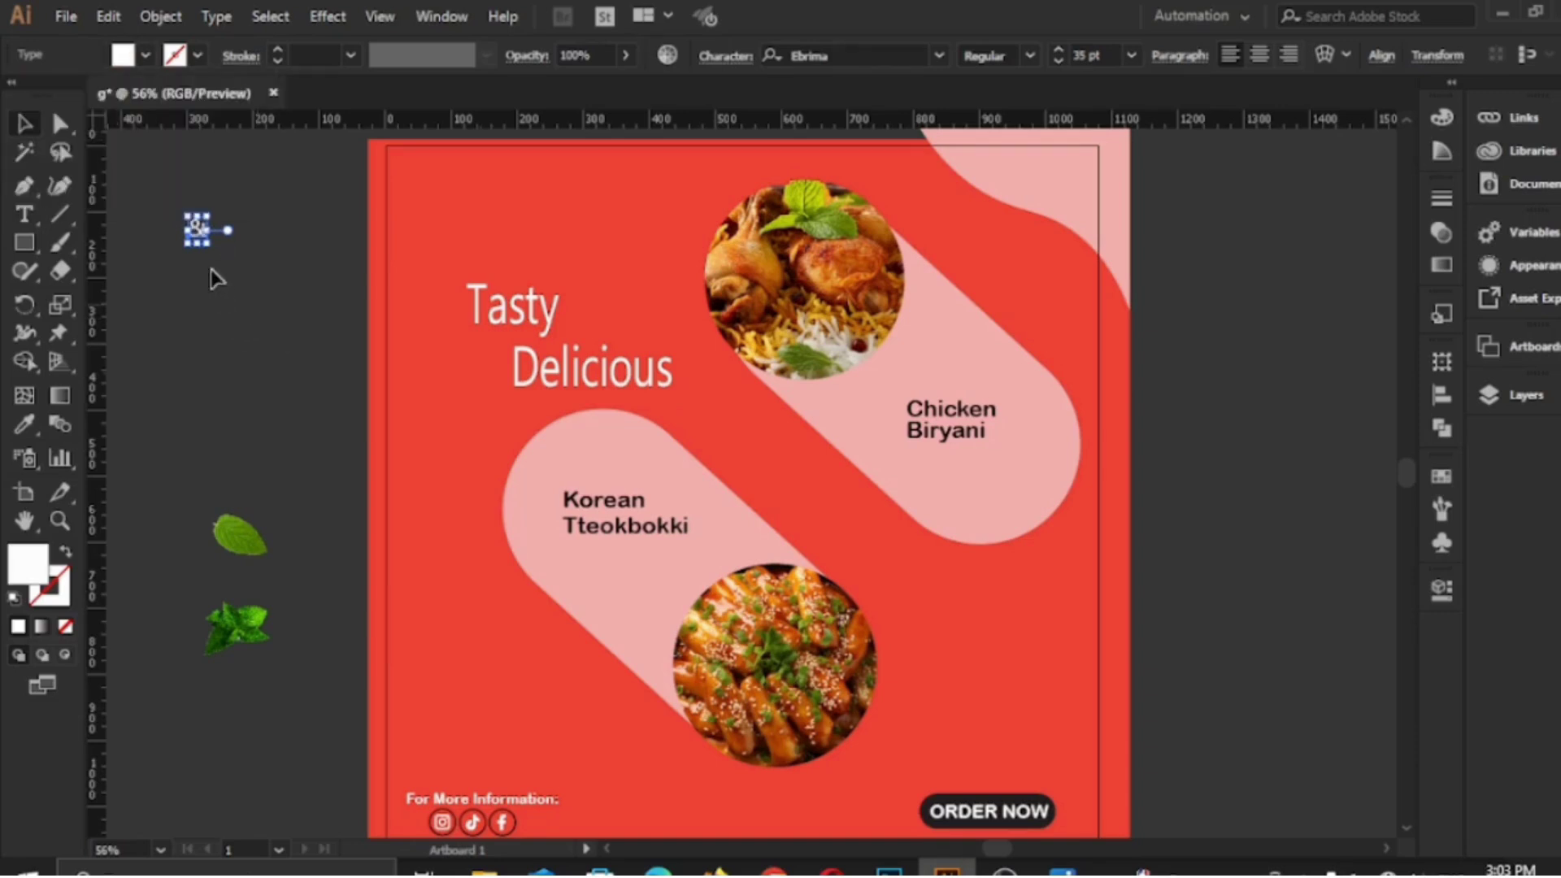
Enlarge the "&" to about 106 pt beside "Tasty" and shift the whole headline up toward the artboard's left margin.
{"action": "left_click_drag", "start_coordinate": [210, 248], "coordinate": [621, 320]}
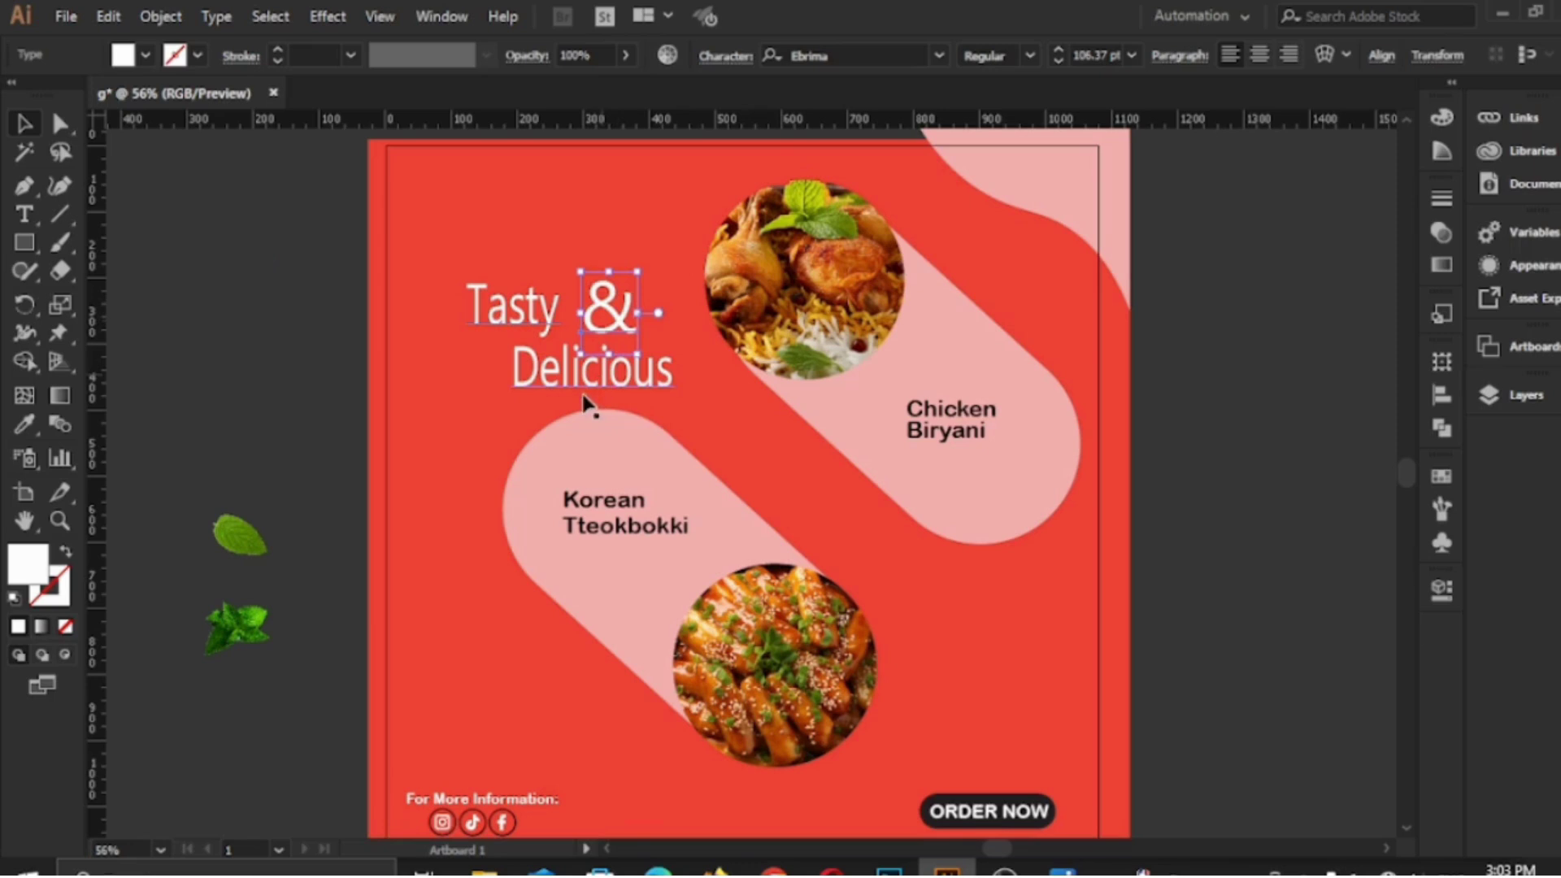
{"action": "left_click", "coordinate": [507, 314]}
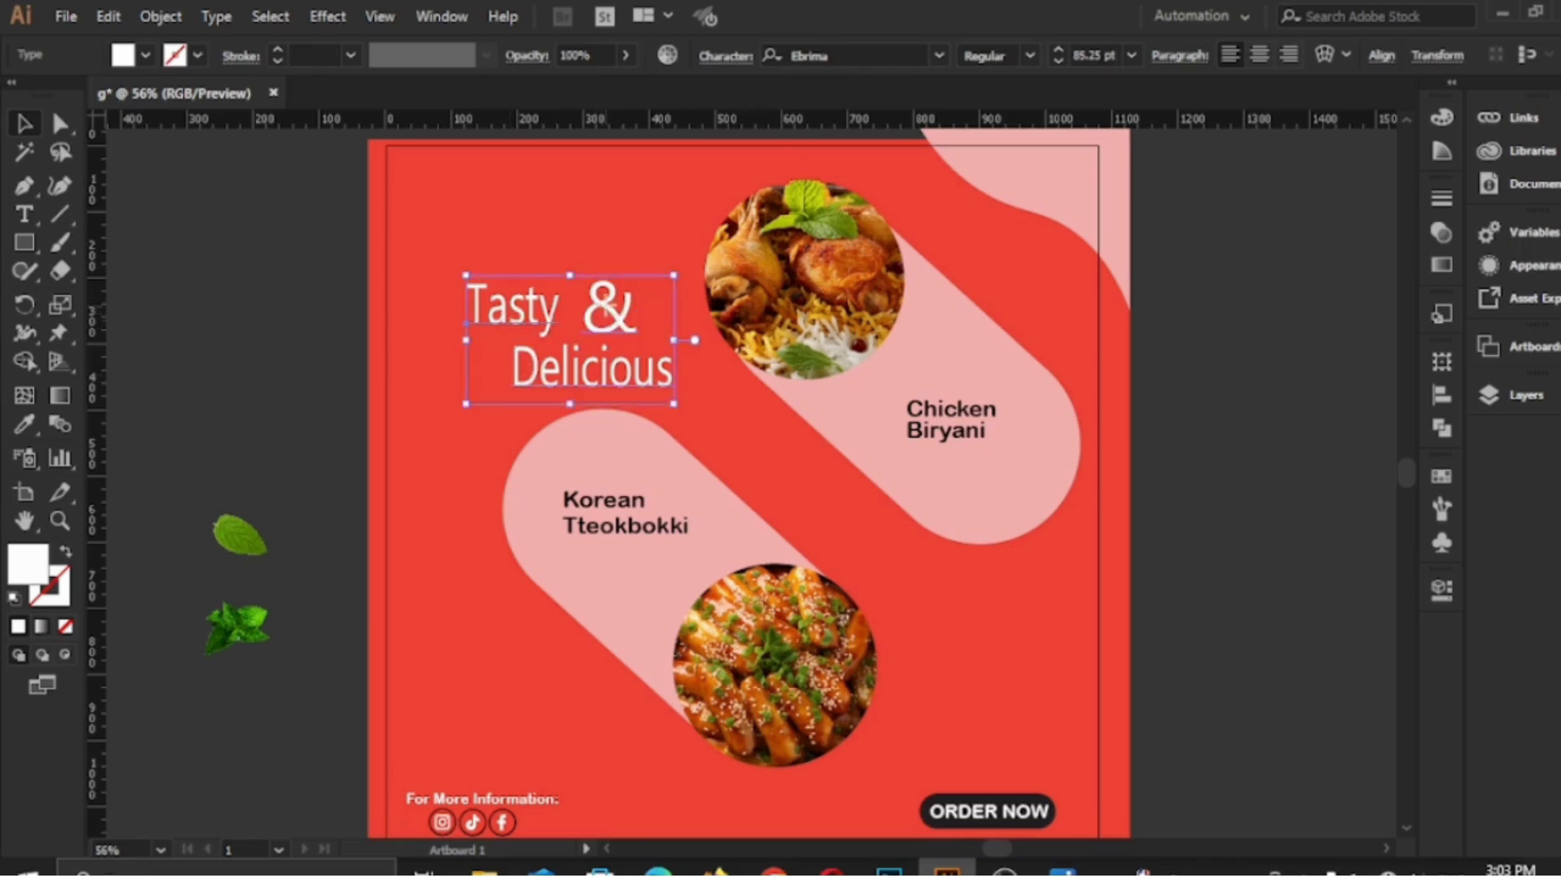
{"action": "left_click_drag", "start_coordinate": [595, 341], "coordinate": [542, 305]}
{"action": "left_click", "coordinate": [342, 528]}
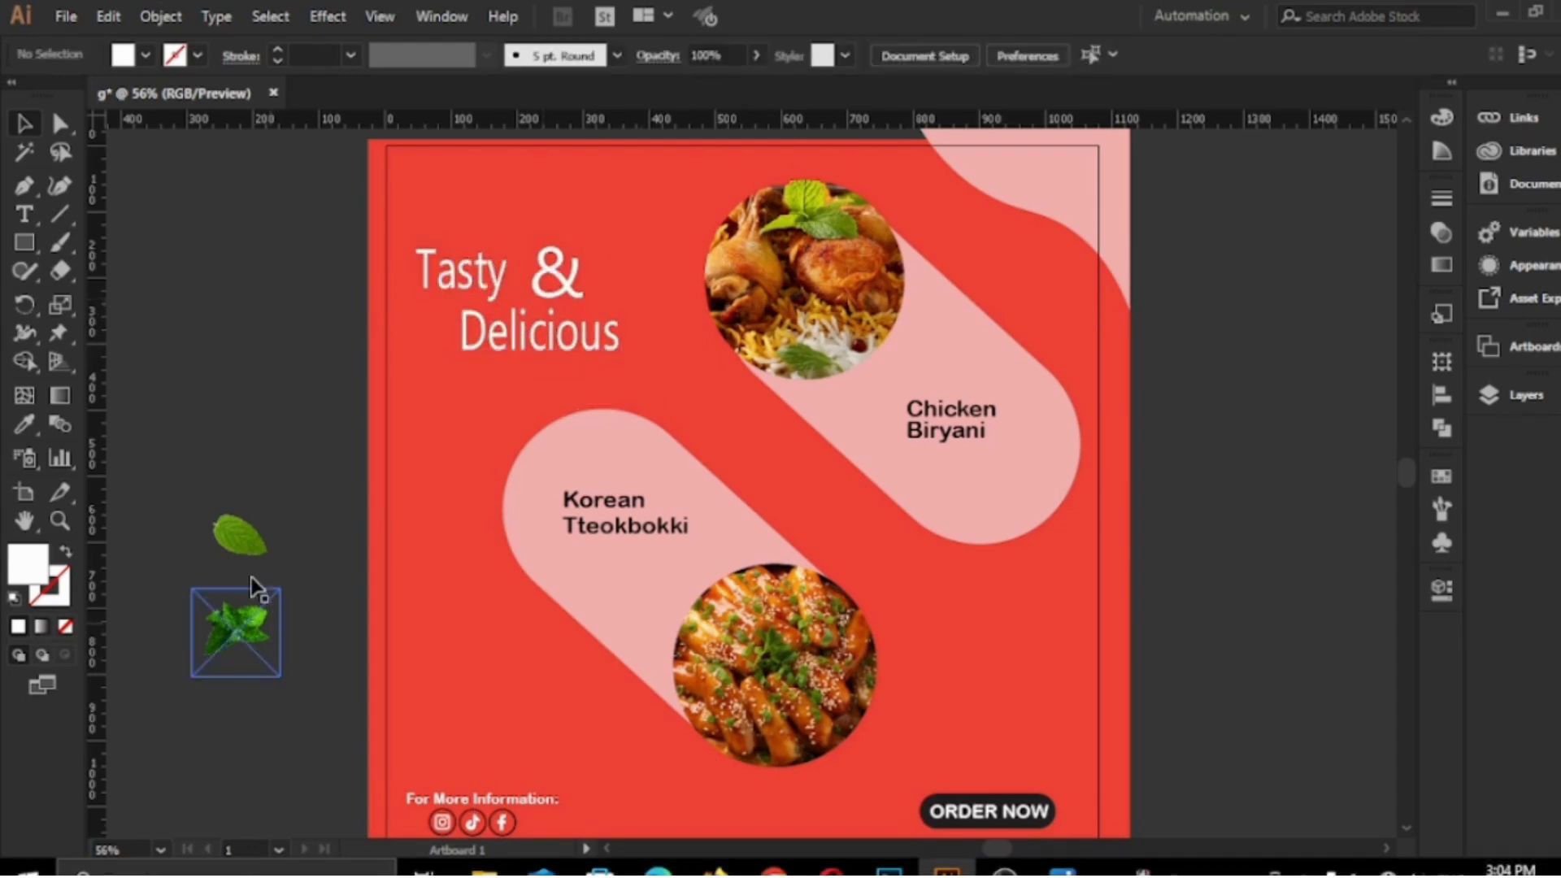
Place the mint sprig across the artboard's left edge above the contact block, embed the image and enlarge it.
{"action": "left_click_drag", "start_coordinate": [244, 637], "coordinate": [405, 716]}
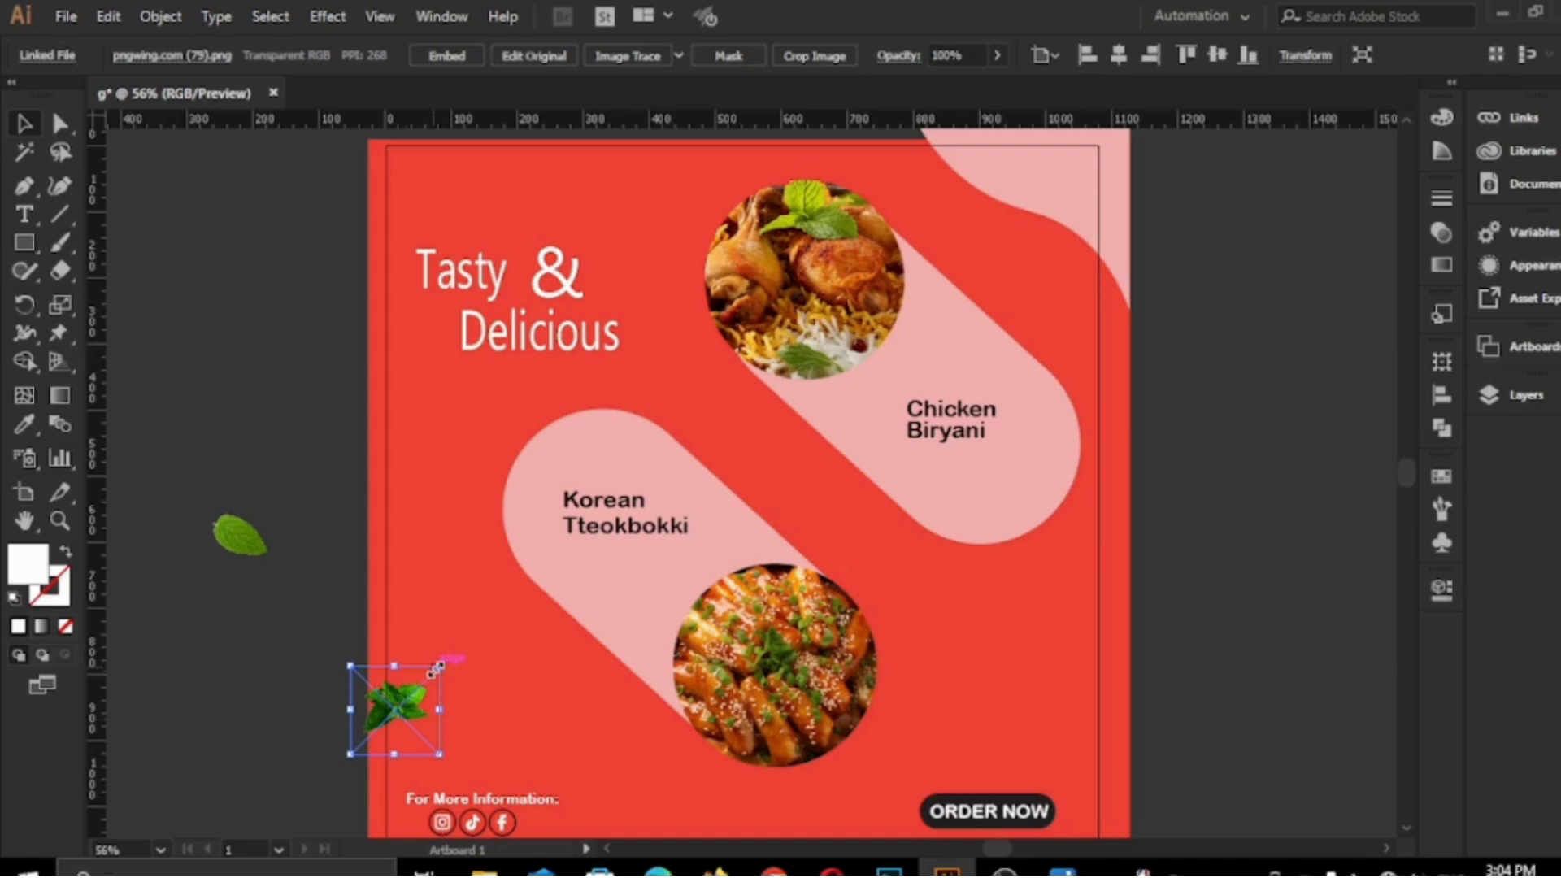
{"action": "left_click", "coordinate": [446, 55]}
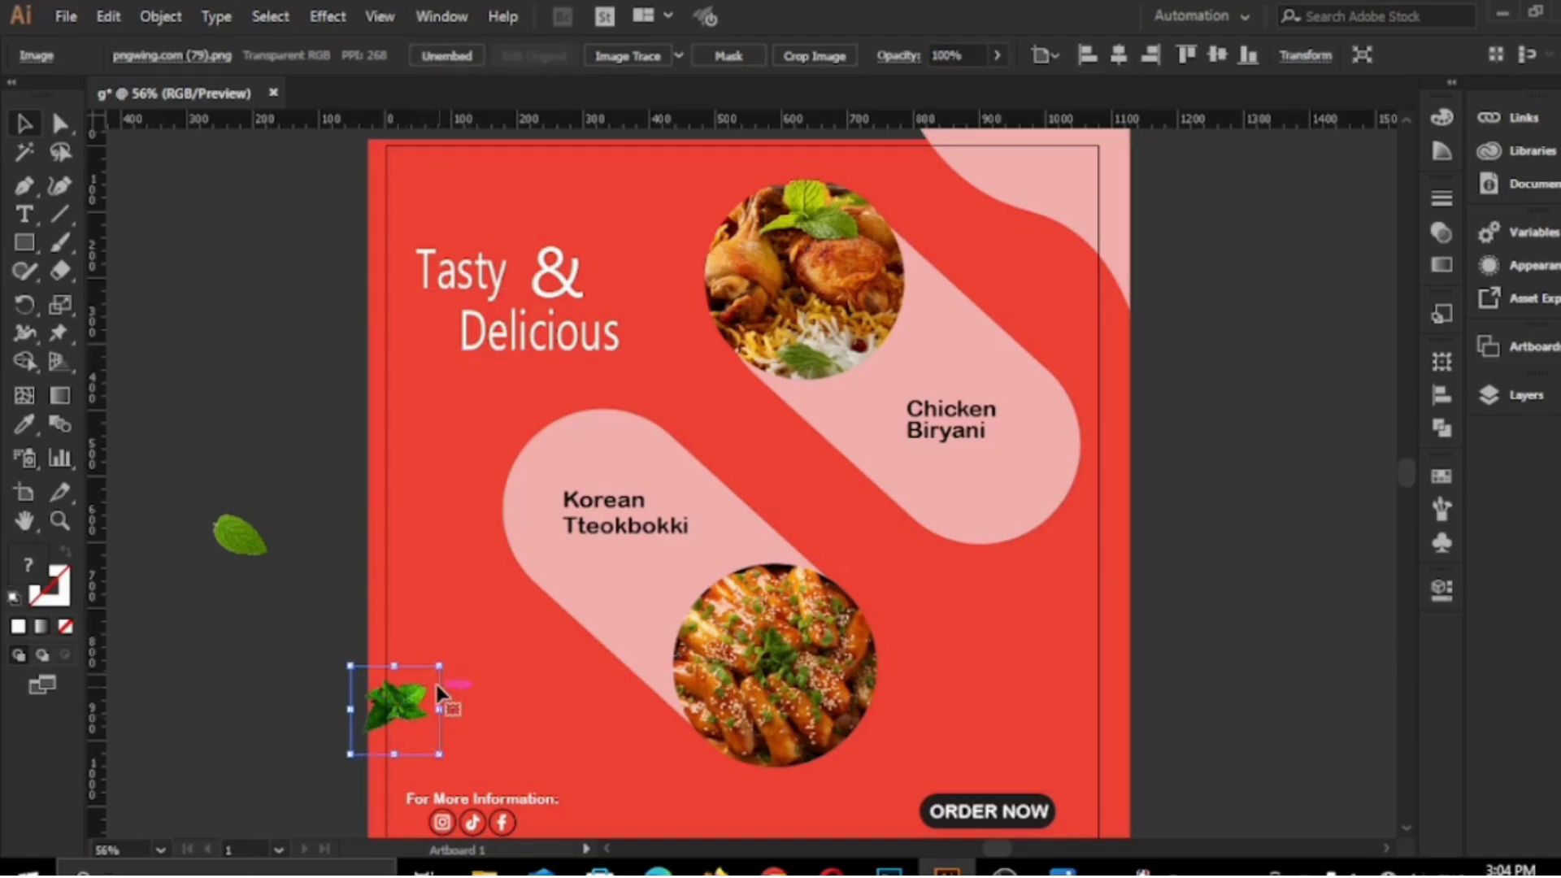
{"action": "left_click_drag", "start_coordinate": [436, 687], "coordinate": [497, 628]}
{"action": "left_click_drag", "start_coordinate": [400, 725], "coordinate": [418, 697]}
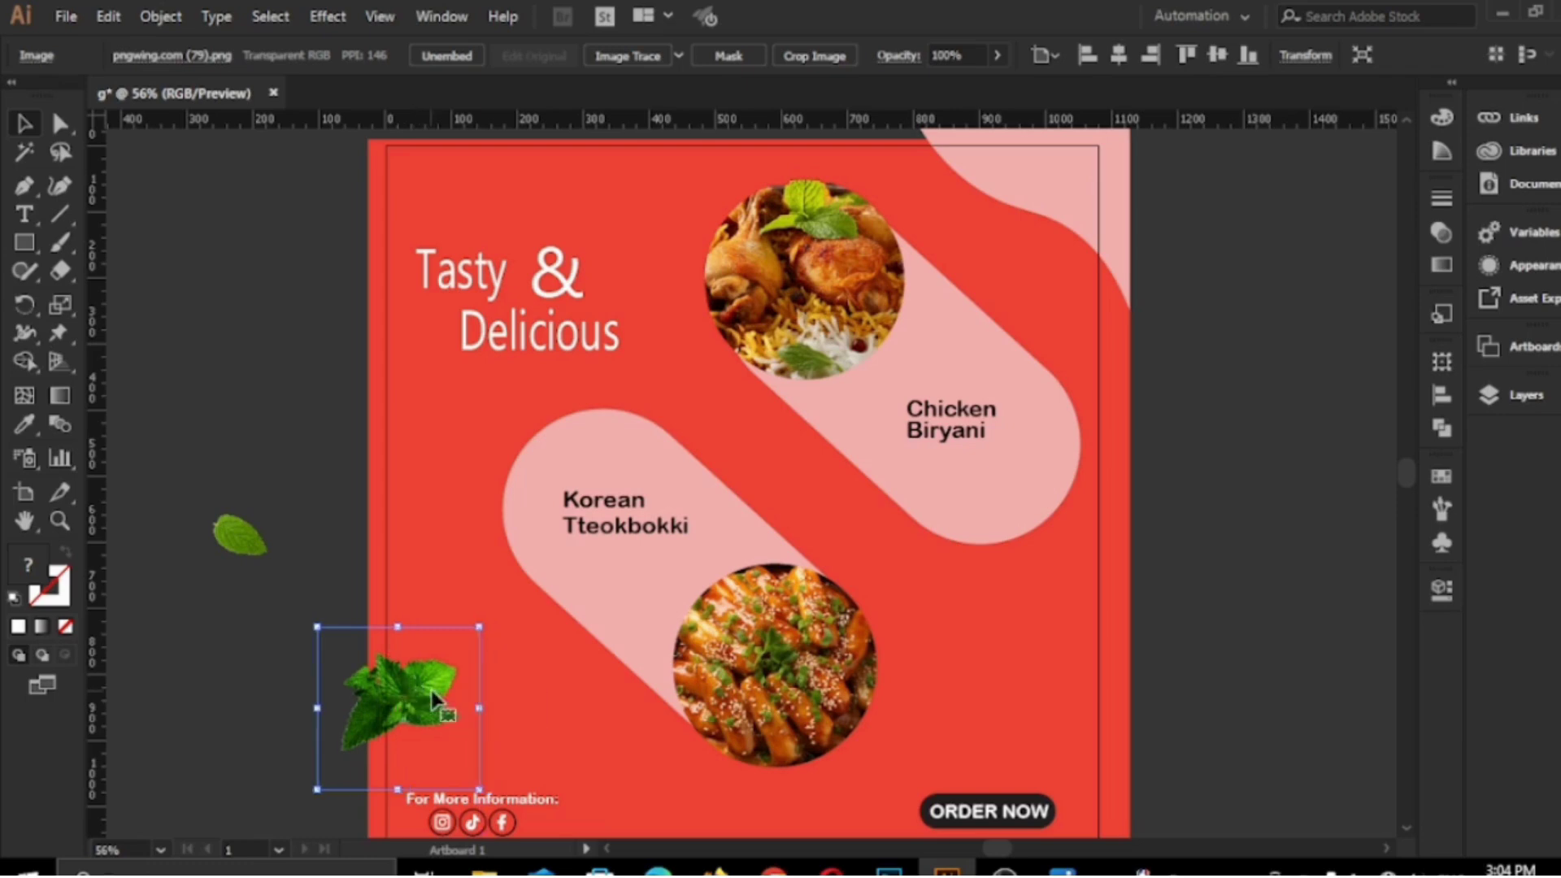
Apply a Gaussian Blur with a radius of 3.9 pixels to the mint sprig.
{"action": "left_click", "coordinate": [328, 16]}
{"action": "mouse_move", "coordinate": [359, 408]}
{"action": "left_click", "coordinate": [617, 413]}
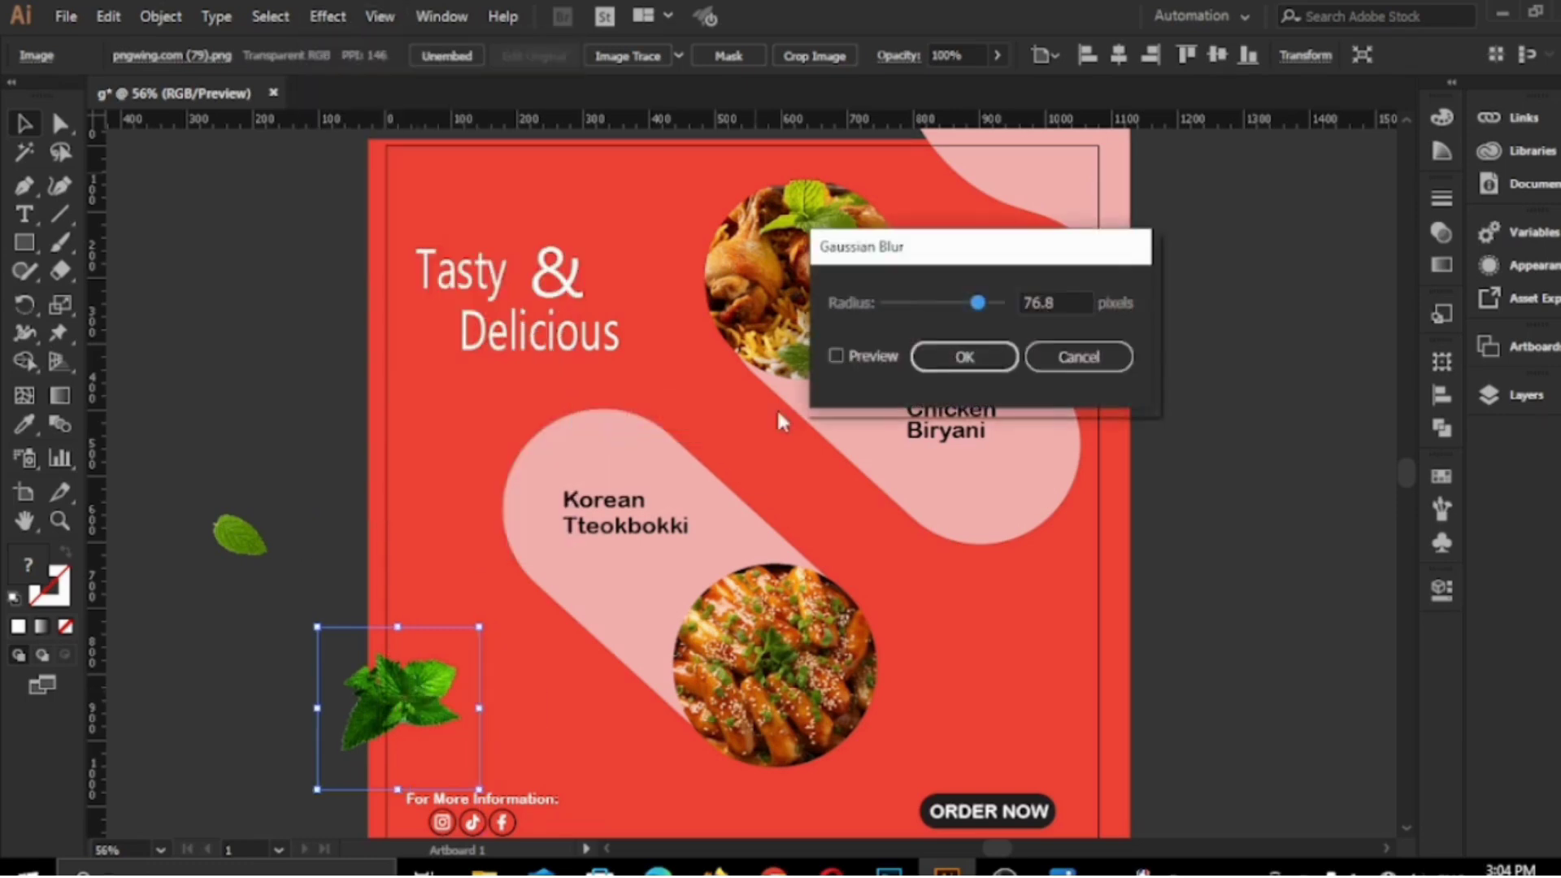
{"action": "left_click", "coordinate": [908, 302]}
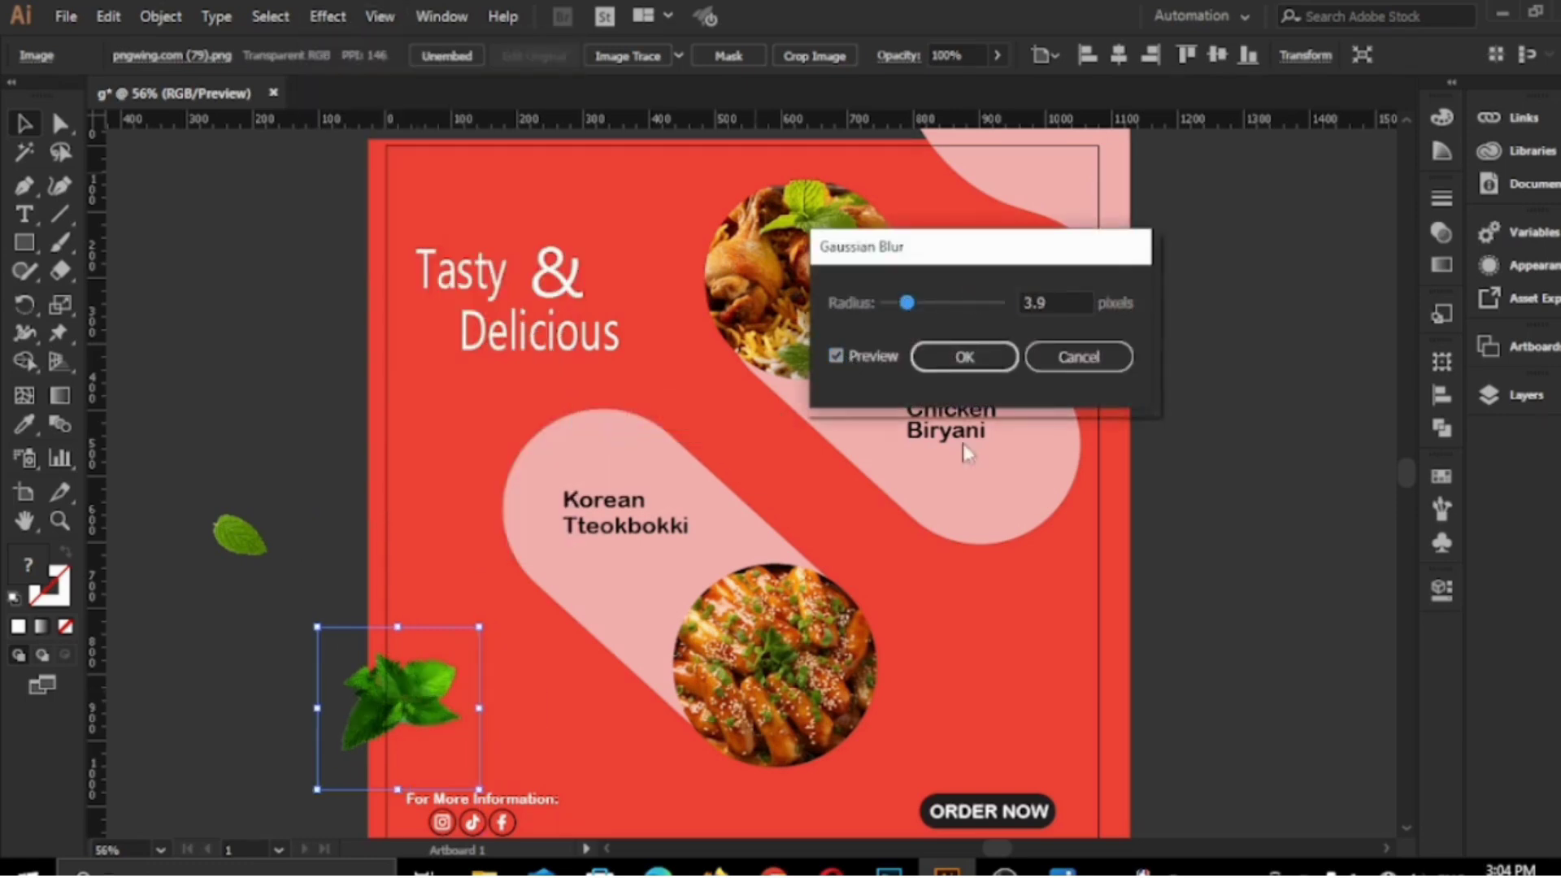
{"action": "left_click", "coordinate": [964, 357]}
Move the single mint leaf above the headline, enlarge it and let it overlap the artboard's top edge.
{"action": "left_click_drag", "start_coordinate": [251, 538], "coordinate": [543, 234]}
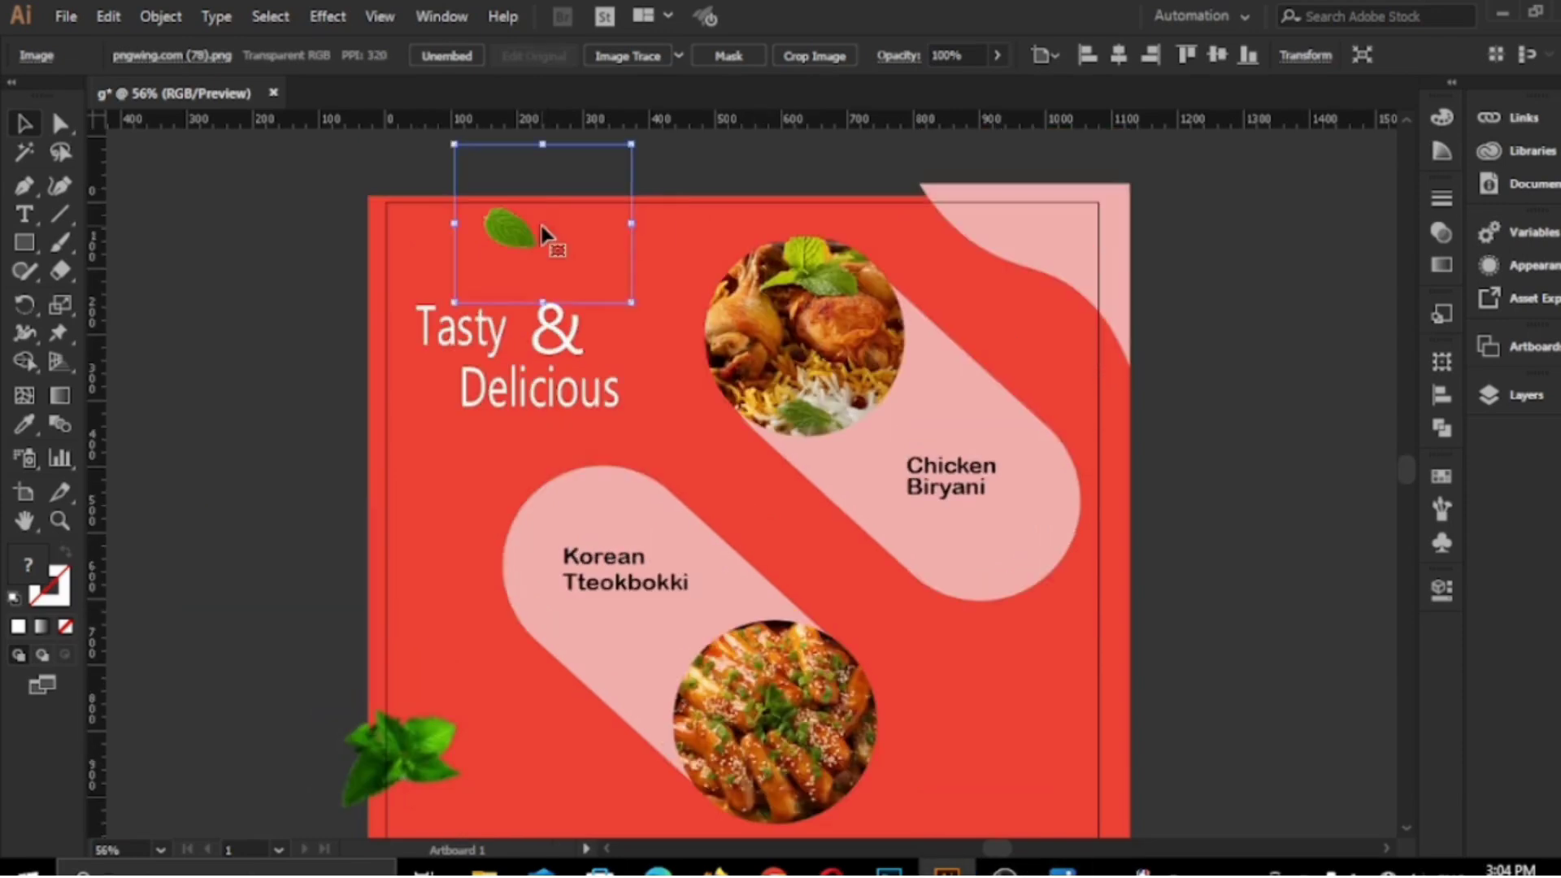
{"action": "left_click_drag", "start_coordinate": [632, 303], "coordinate": [777, 438]}
{"action": "left_click_drag", "start_coordinate": [548, 294], "coordinate": [484, 186]}
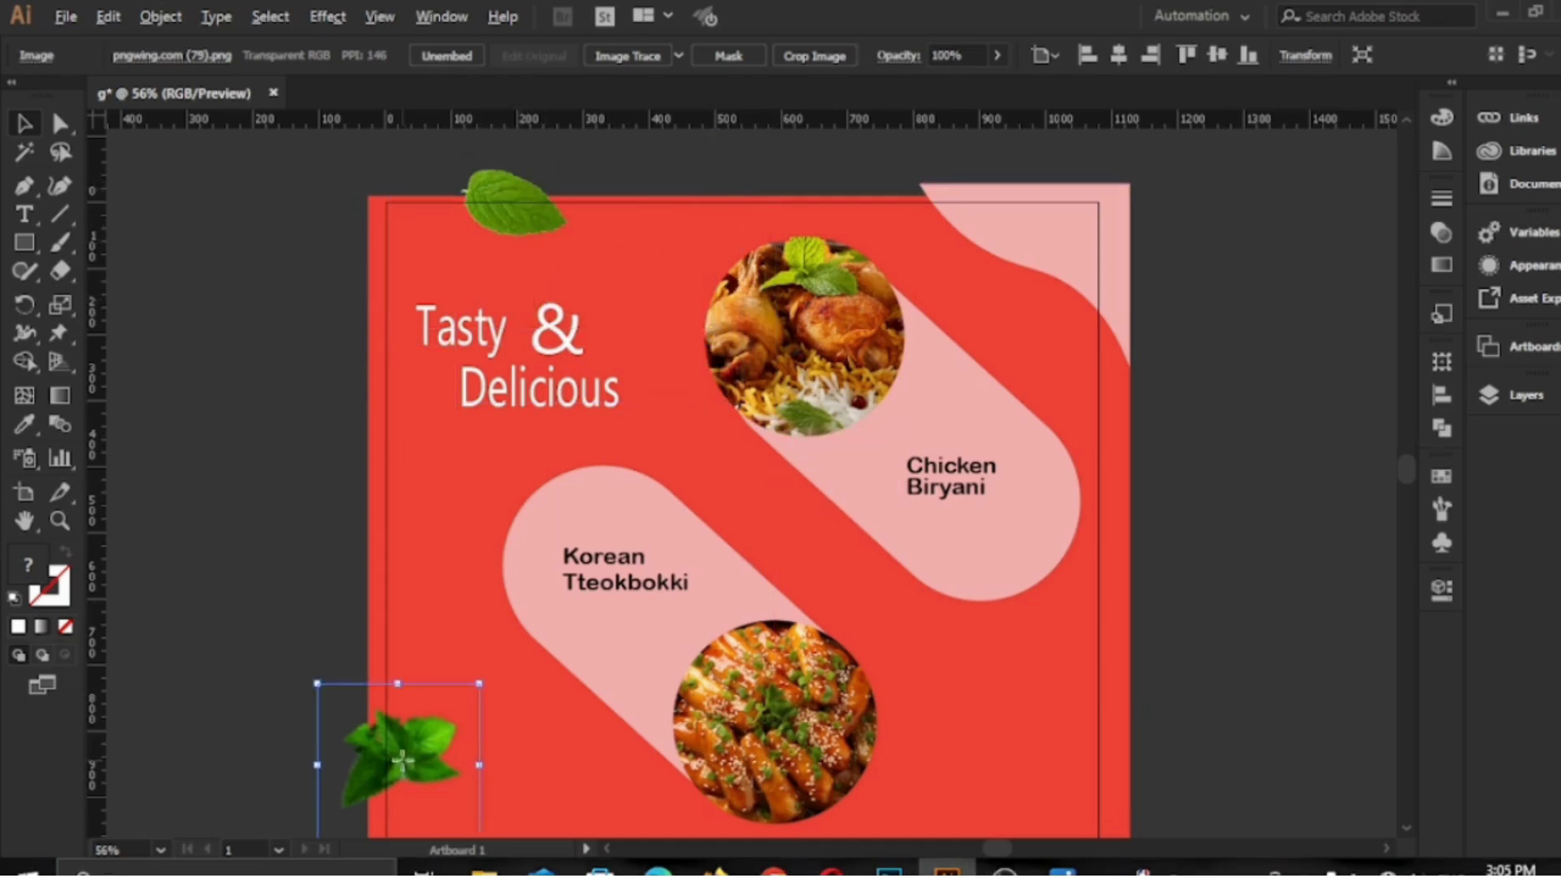
Duplicate the blurred mint sprig onto the artboard's right edge, below the Chicken Biryani capsule.
{"action": "left_click_drag", "start_coordinate": [412, 756], "coordinate": [1124, 705]}
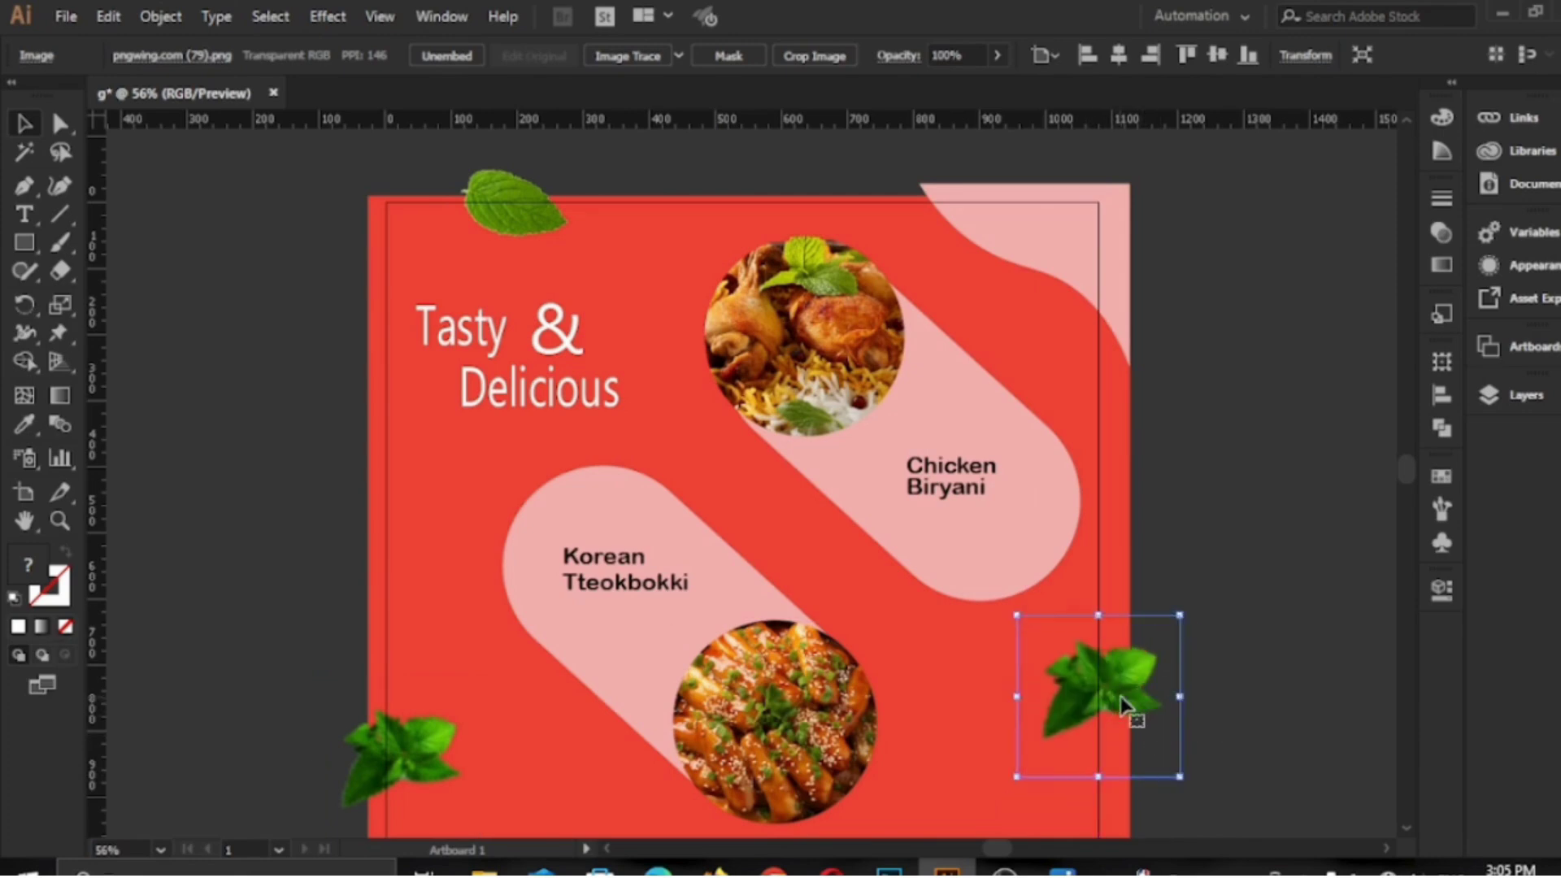
{"action": "scroll", "coordinate": [1017, 756], "scroll_direction": "down", "scroll_amount": 1}
{"action": "scroll", "coordinate": [1017, 756], "scroll_direction": "down", "scroll_amount": 1}
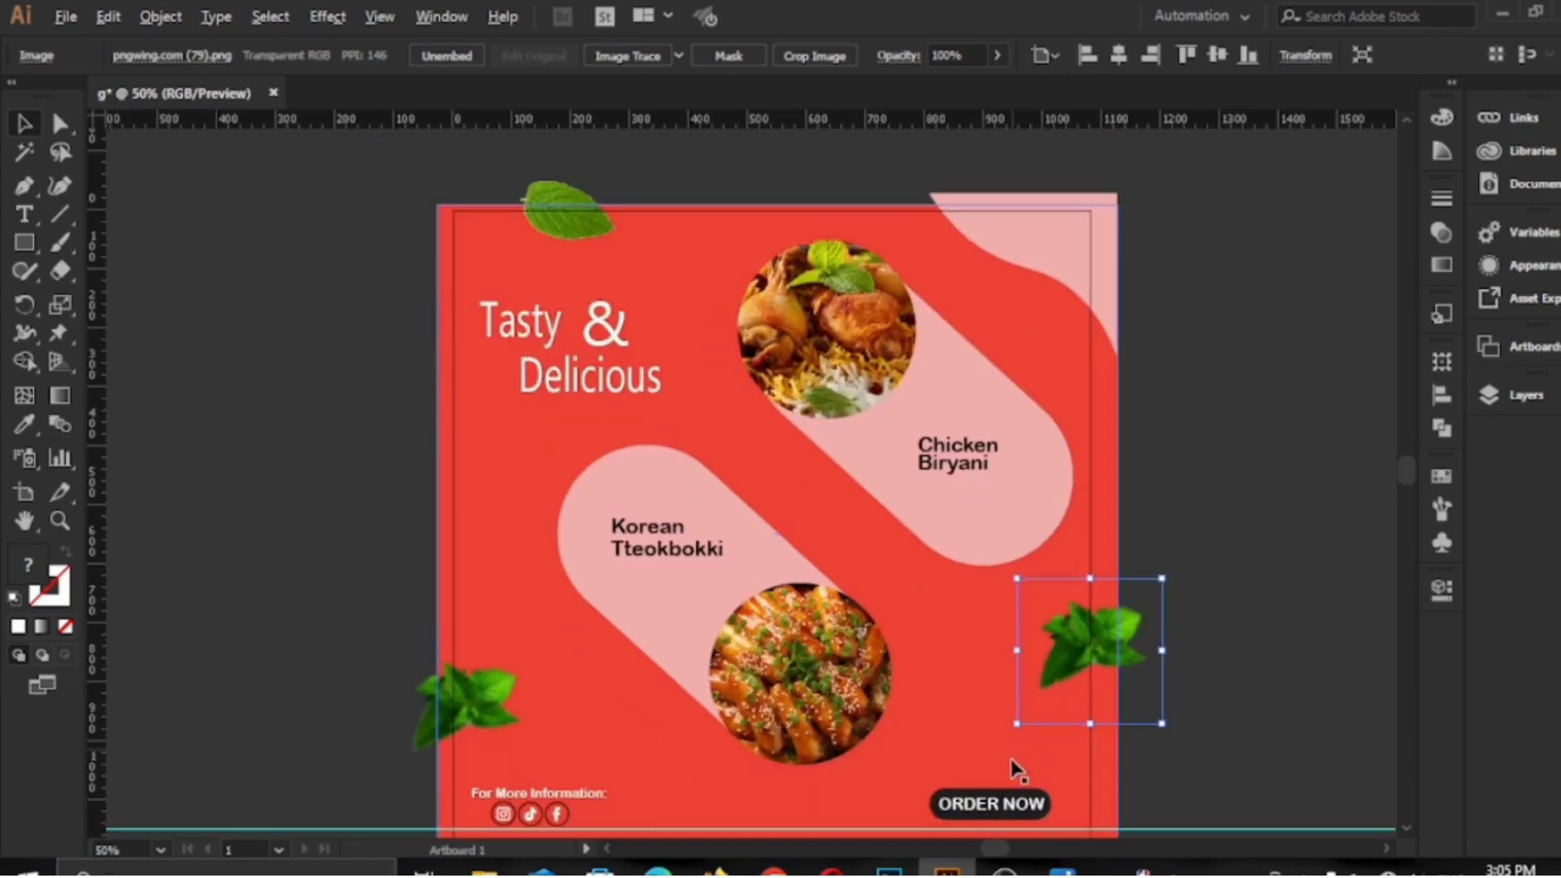
{"action": "scroll", "coordinate": [1012, 768], "scroll_direction": "down", "scroll_amount": 1}
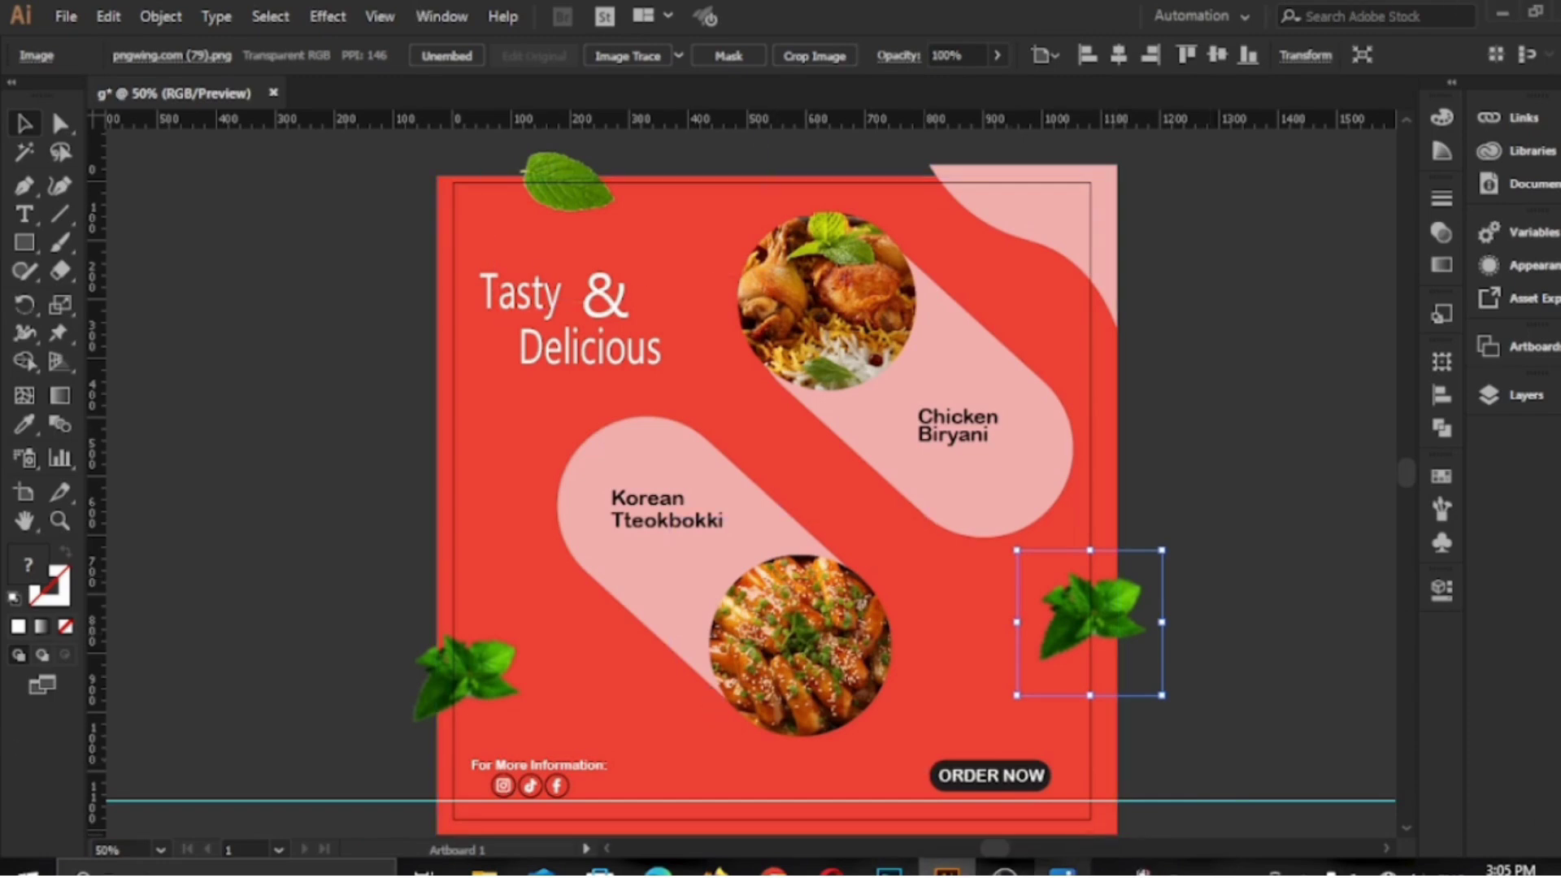
Paint a looped white brush curve left of the artboard and create a three-sided polygon with a 50 px radius beside it.
{"action": "left_click", "coordinate": [59, 243]}
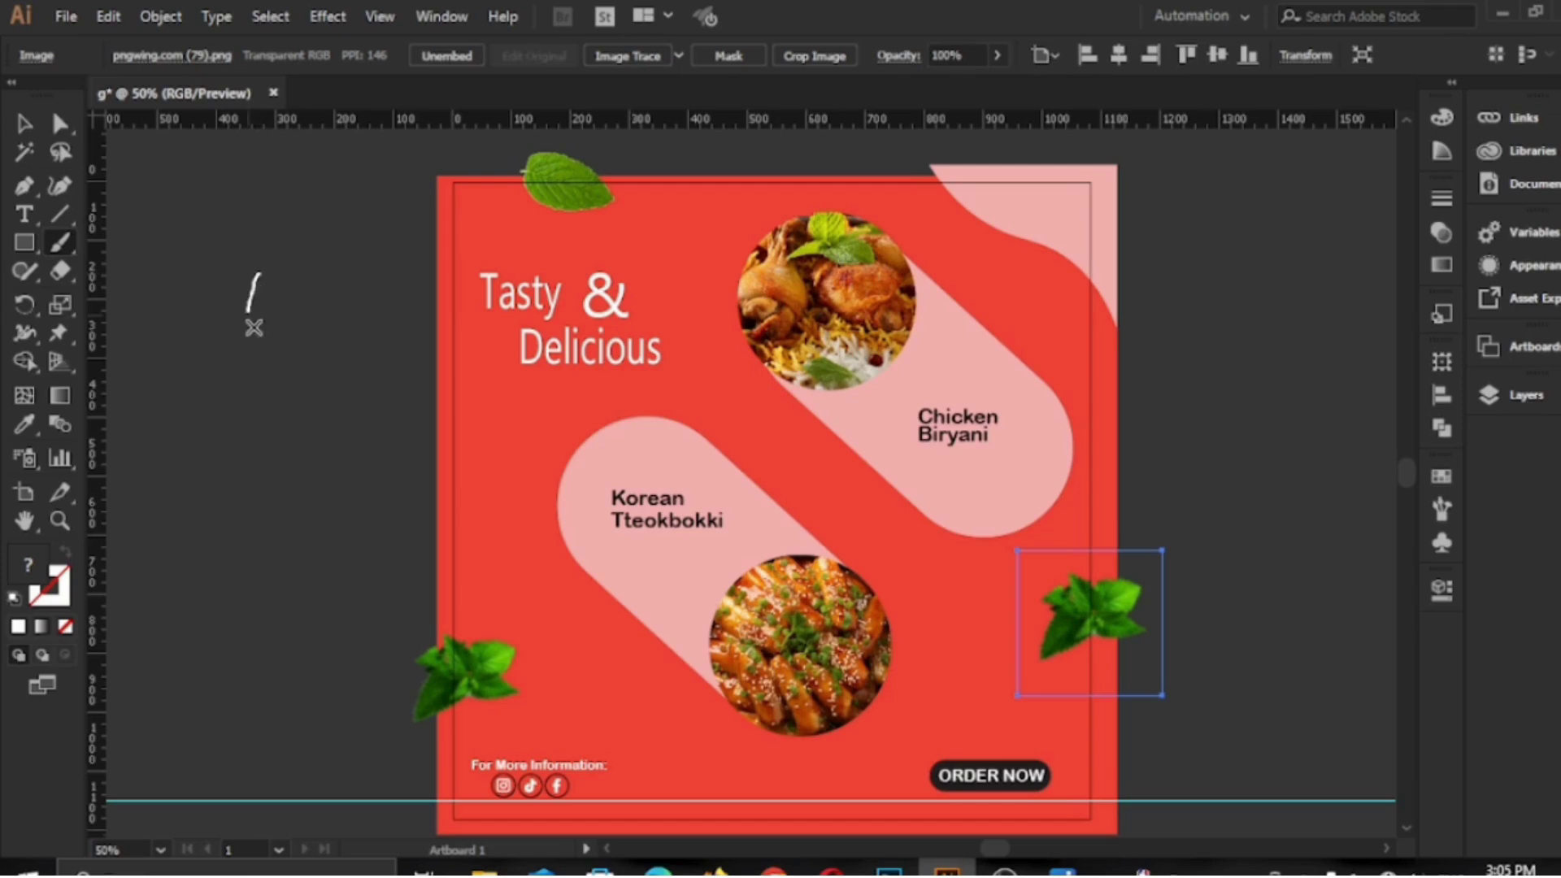
{"action": "left_click_drag", "start_coordinate": [254, 328], "coordinate": [290, 374]}
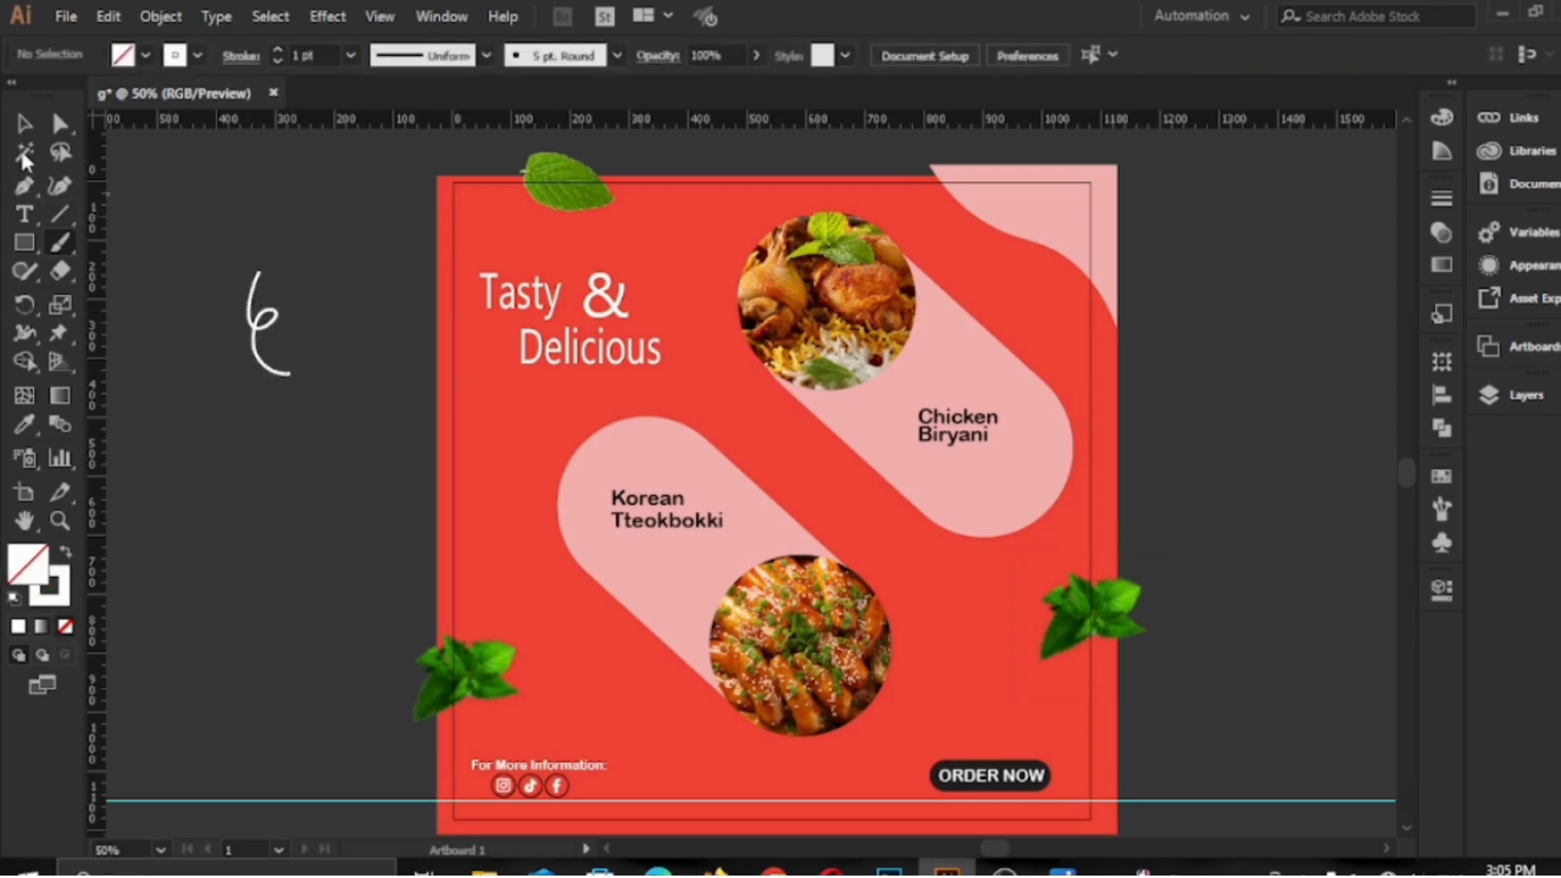
{"action": "left_click_drag", "start_coordinate": [24, 242], "coordinate": [102, 328]}
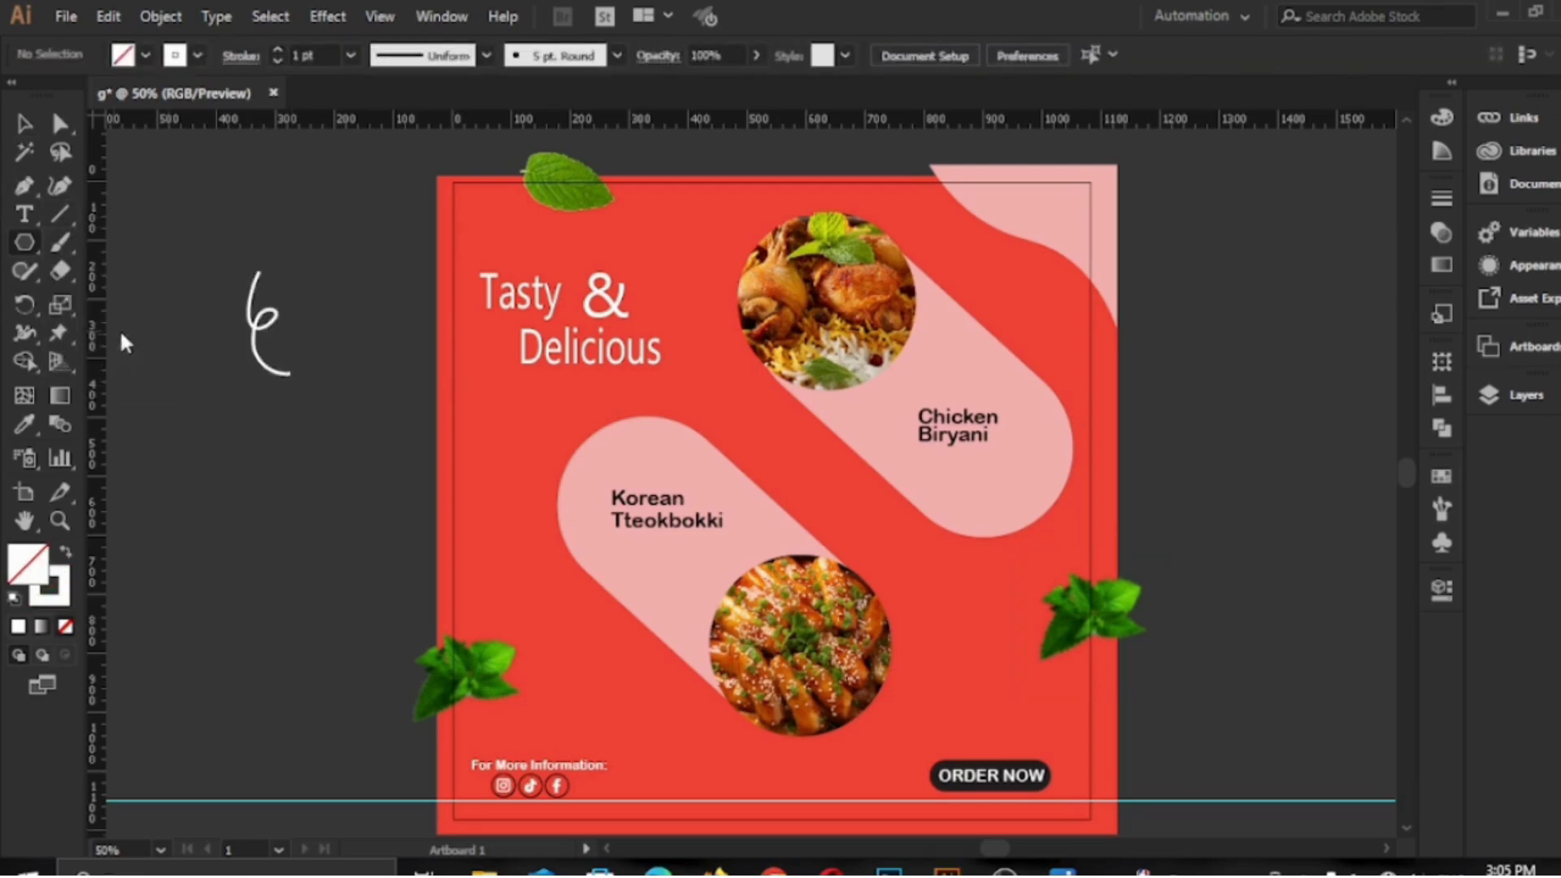
{"action": "left_click", "coordinate": [329, 356]}
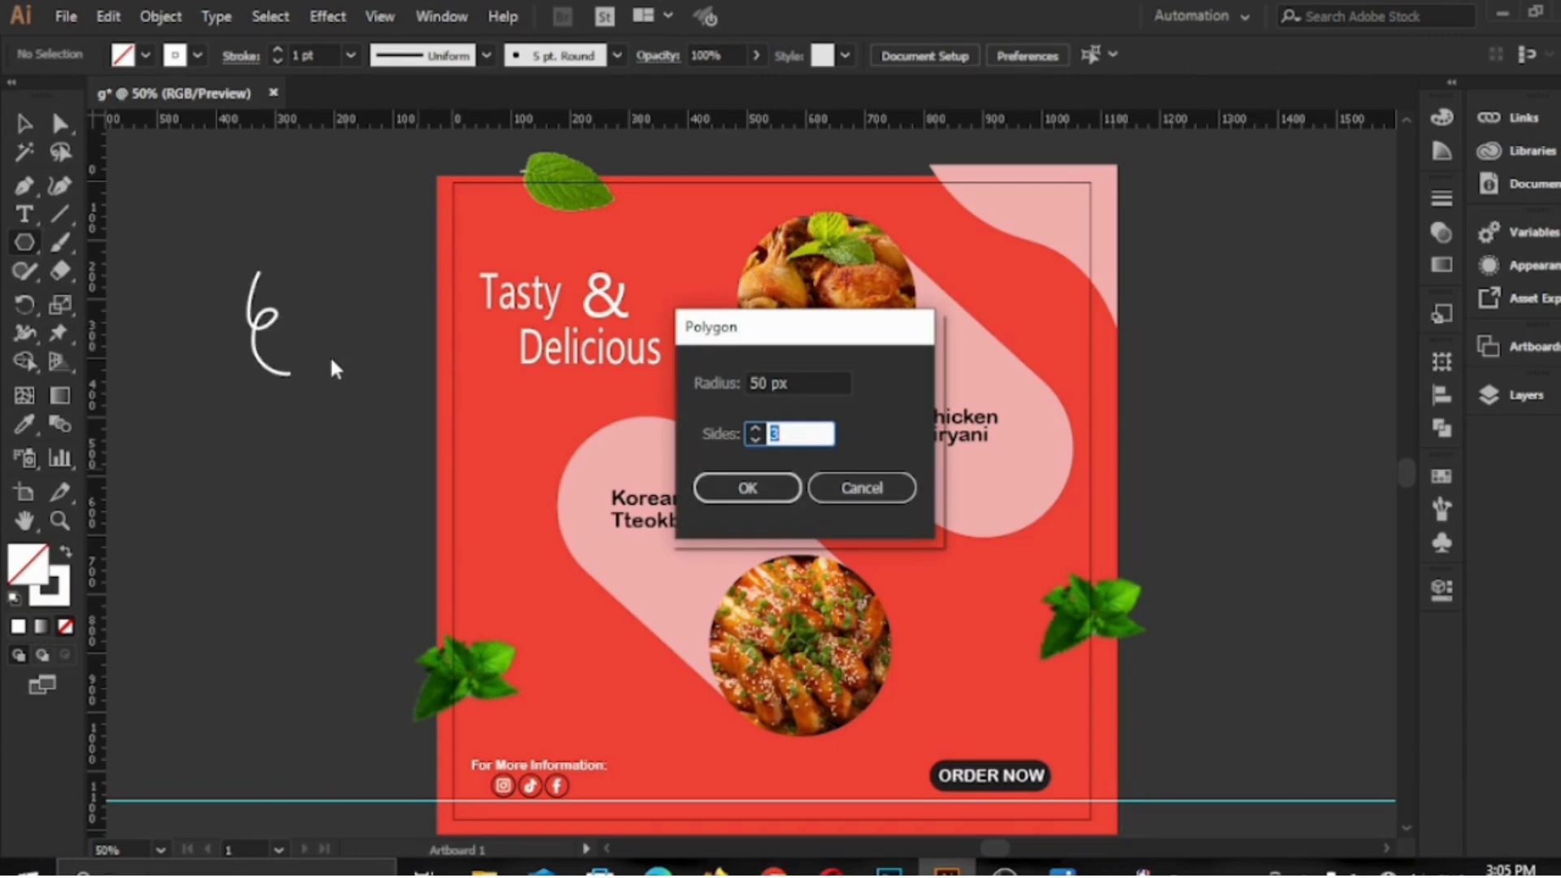
{"action": "left_click", "coordinate": [701, 492]}
{"action": "key", "text": "v"}
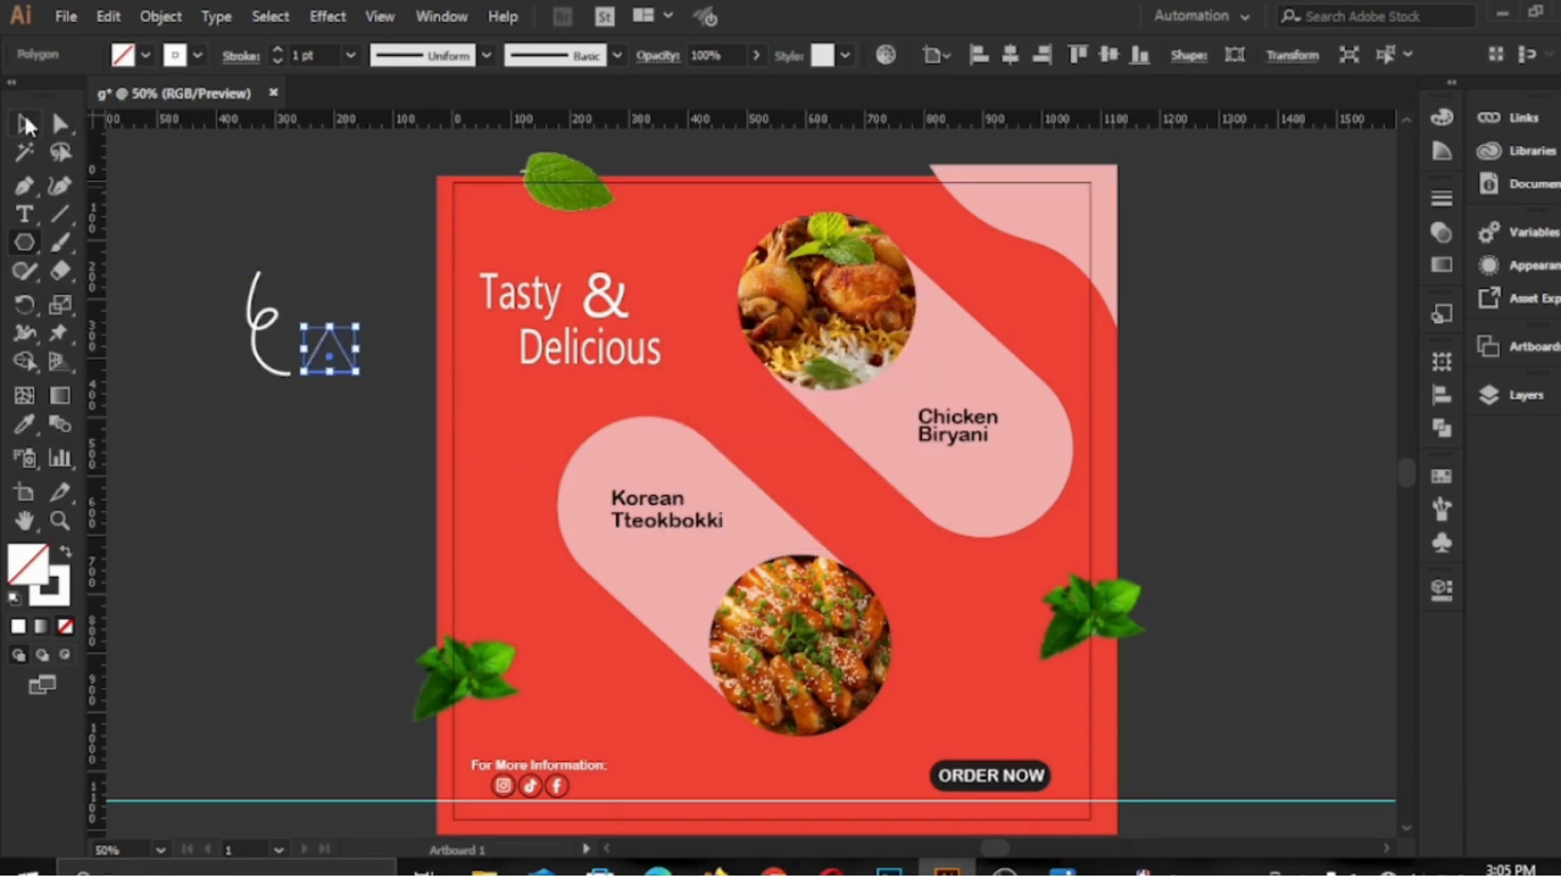
Fill the triangle white without a stroke, then rotate and attach it to the curve's lower end as an arrowhead.
{"action": "left_click", "coordinate": [144, 57]}
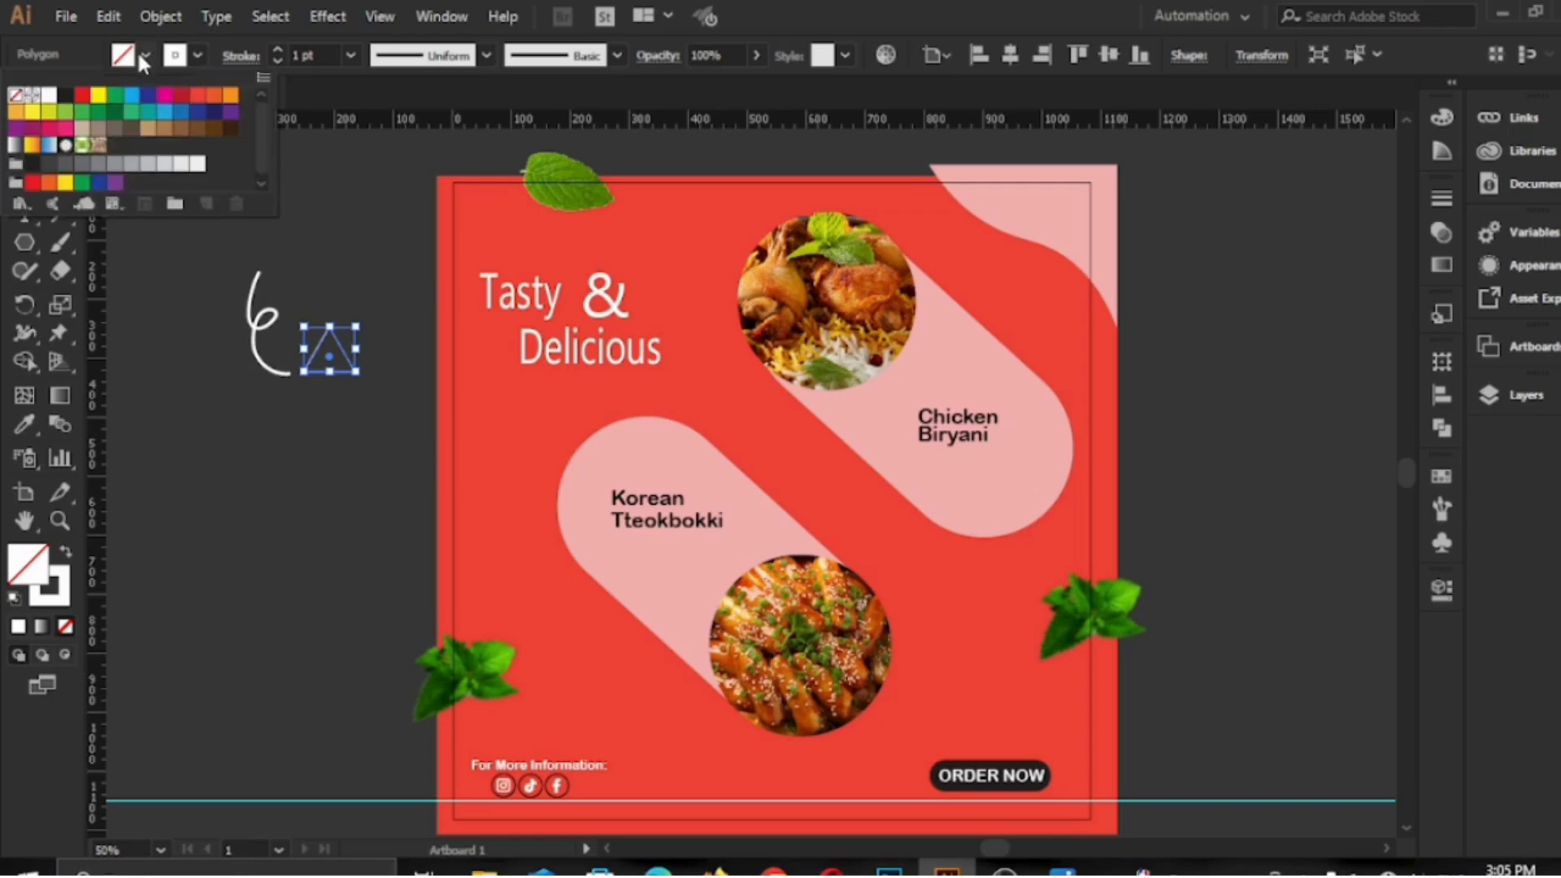
{"action": "left_click", "coordinate": [43, 97]}
{"action": "left_click", "coordinate": [144, 55]}
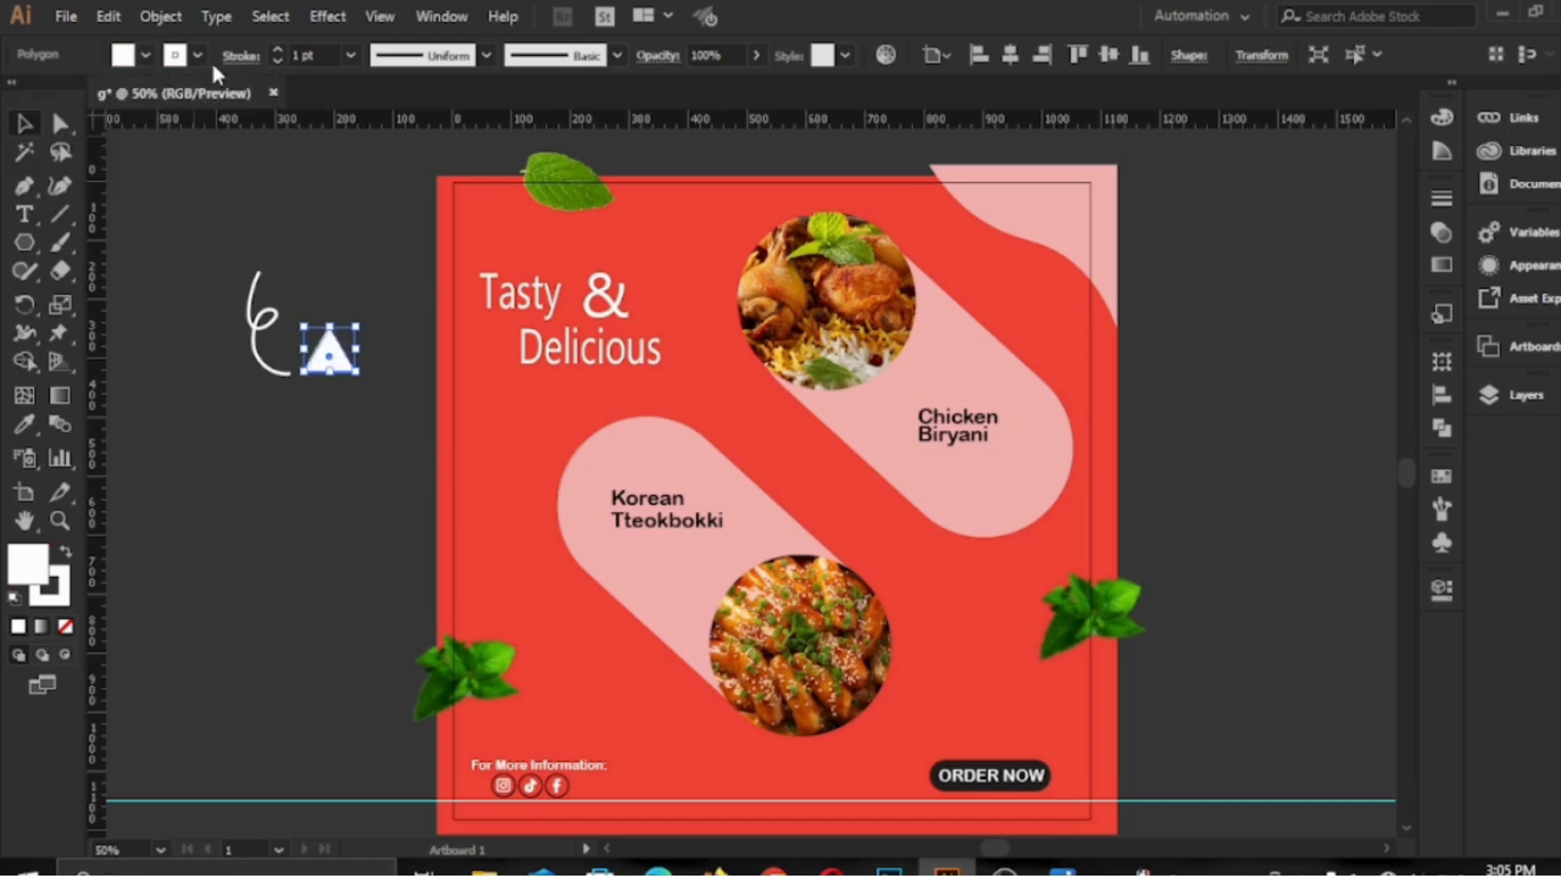
{"action": "left_click", "coordinate": [198, 56]}
{"action": "left_click", "coordinate": [18, 96]}
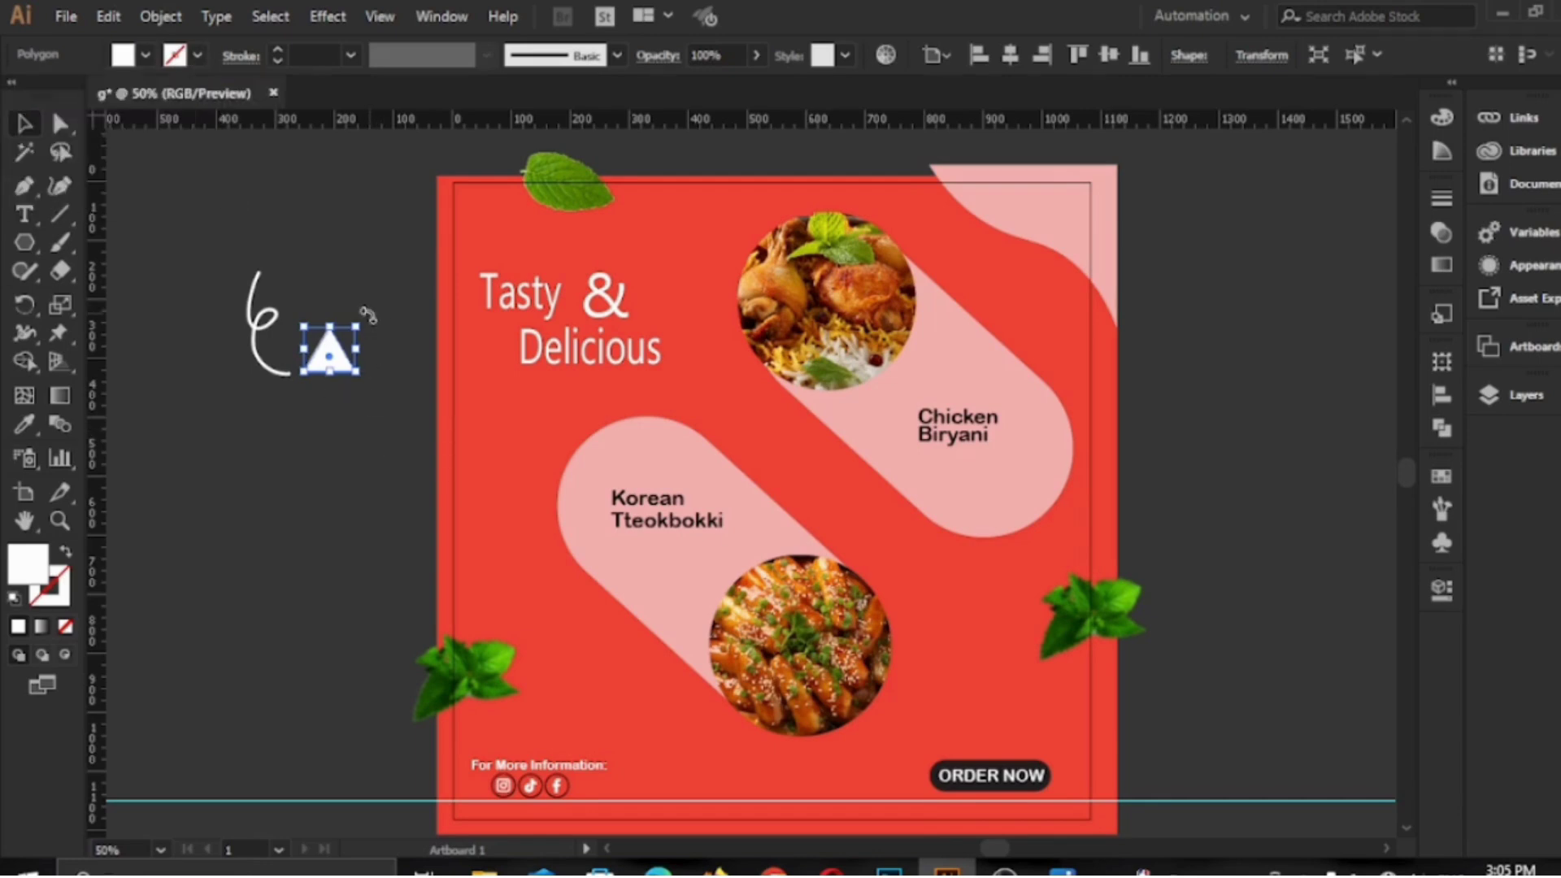
{"action": "left_click_drag", "start_coordinate": [363, 317], "coordinate": [294, 398]}
{"action": "left_click", "coordinate": [355, 404]}
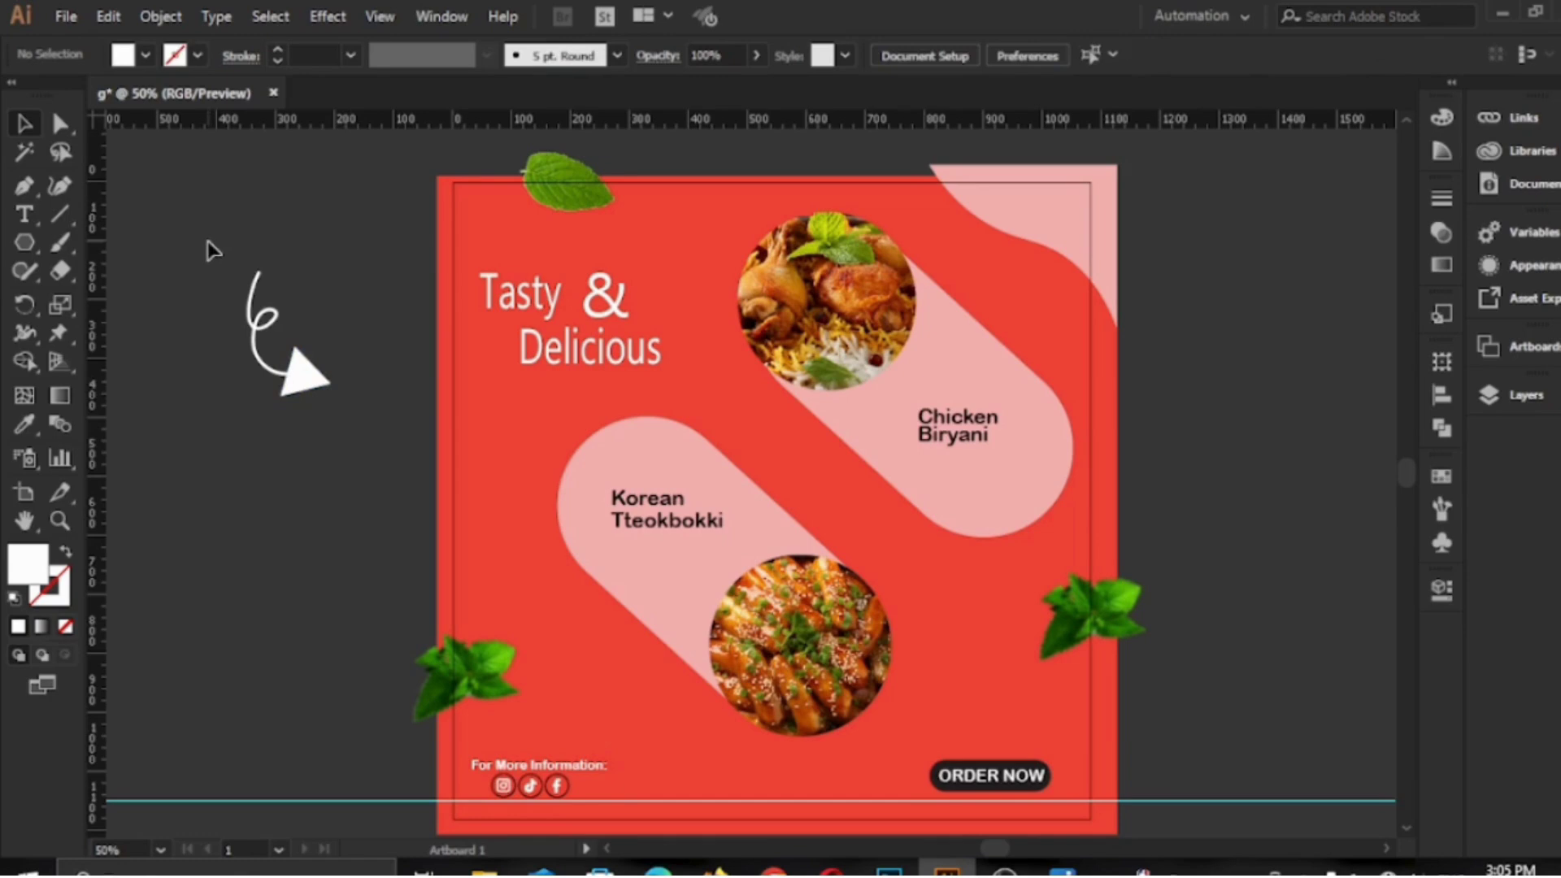
Group the curve and arrowhead, then shrink and rotate the arrow below "Delicious", beside the Korean Tteokbokki capsule.
{"action": "left_click_drag", "start_coordinate": [207, 244], "coordinate": [325, 429]}
{"action": "left_click", "coordinate": [159, 16]}
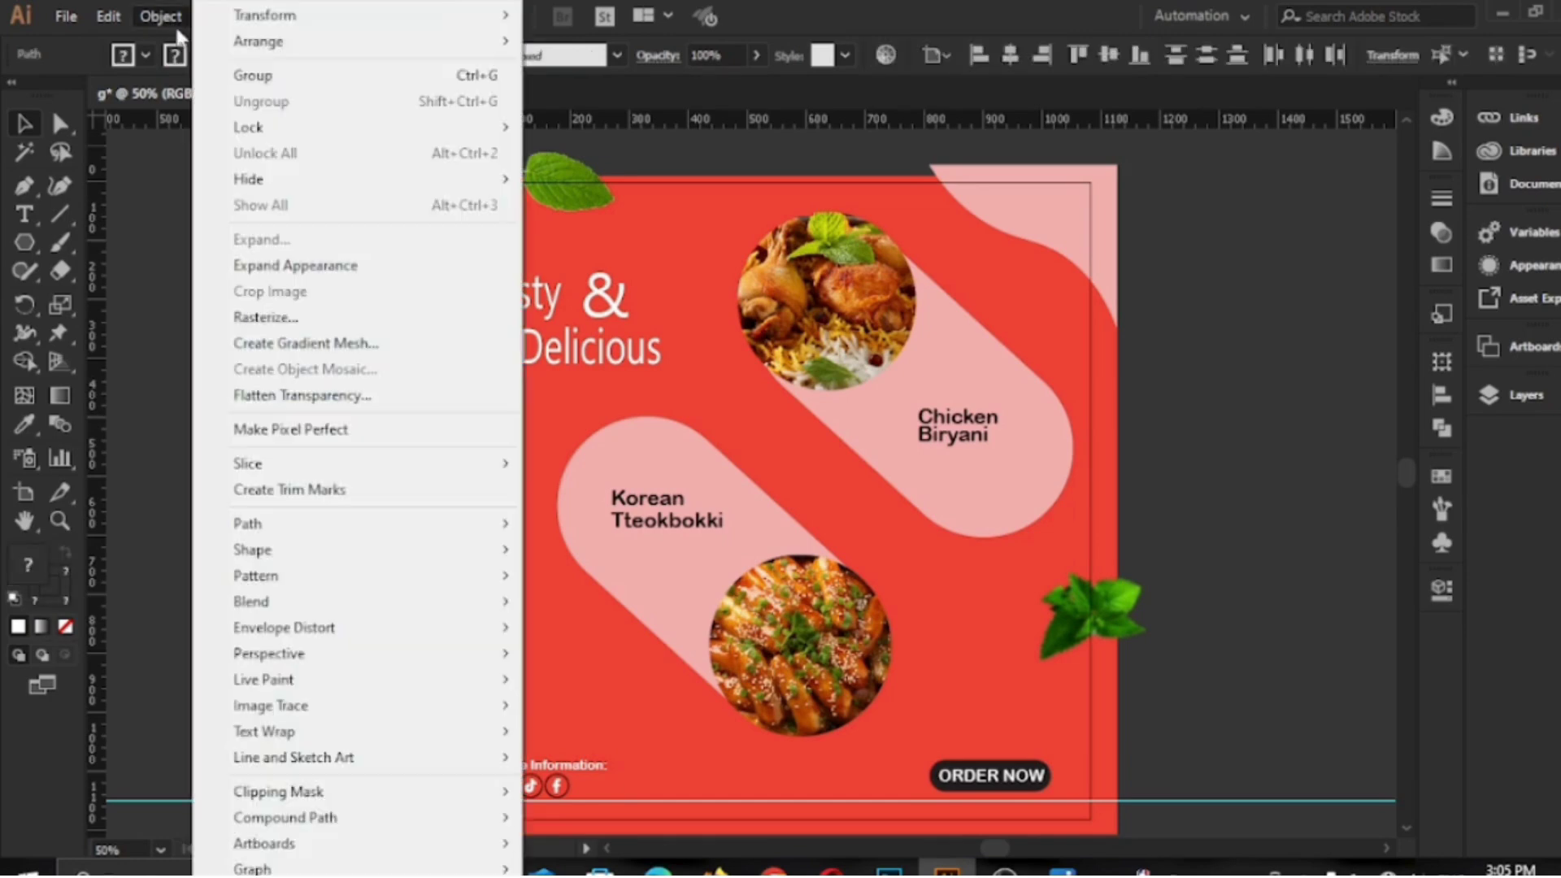
{"action": "left_click", "coordinate": [243, 75]}
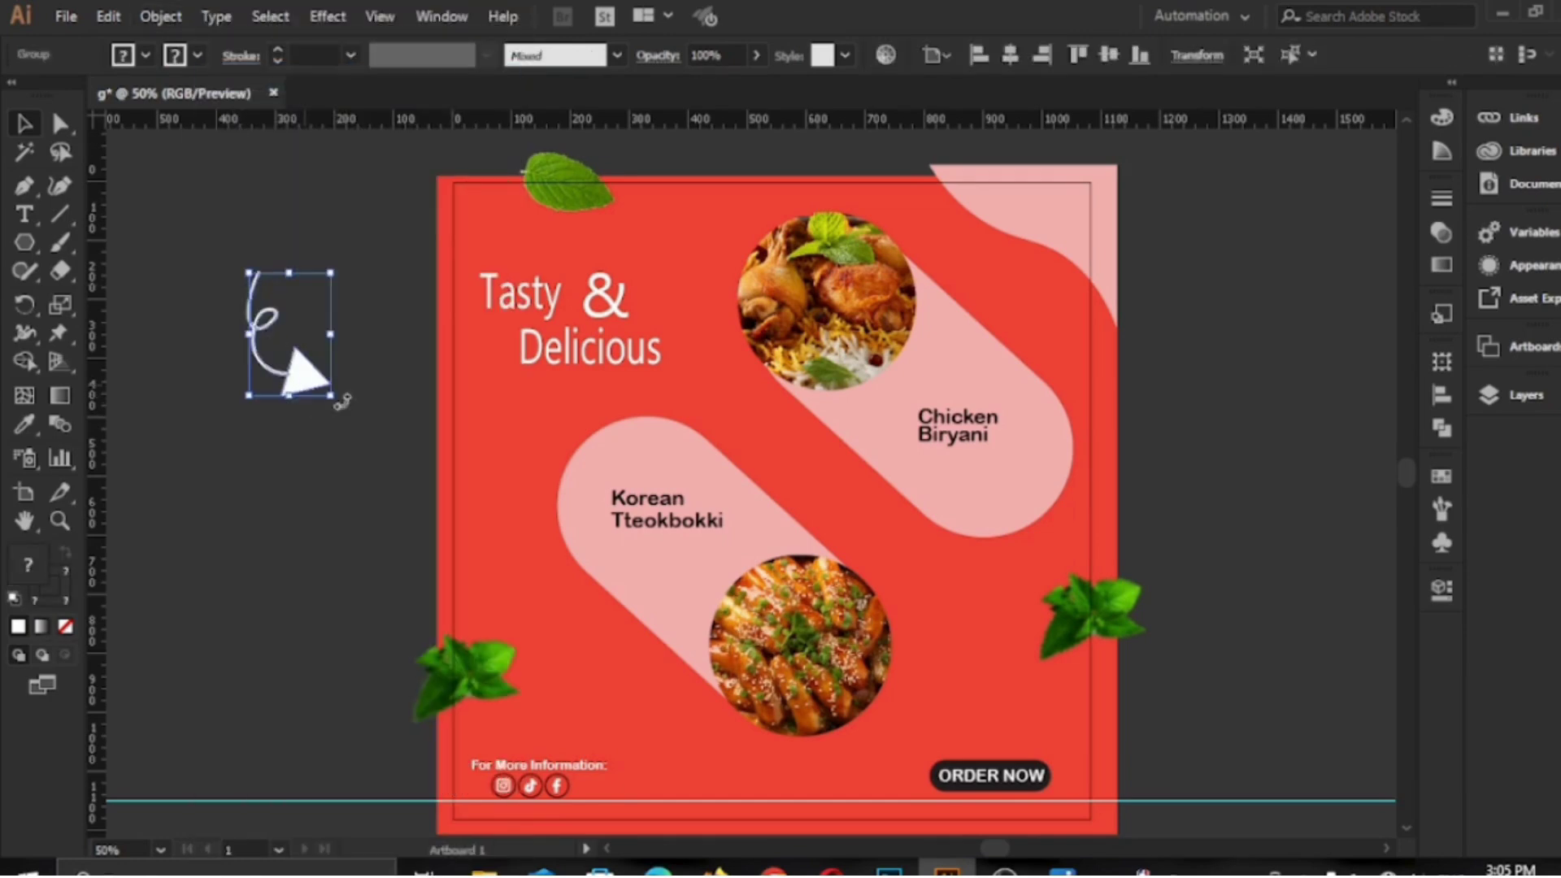
{"action": "left_click_drag", "start_coordinate": [334, 396], "coordinate": [519, 463]}
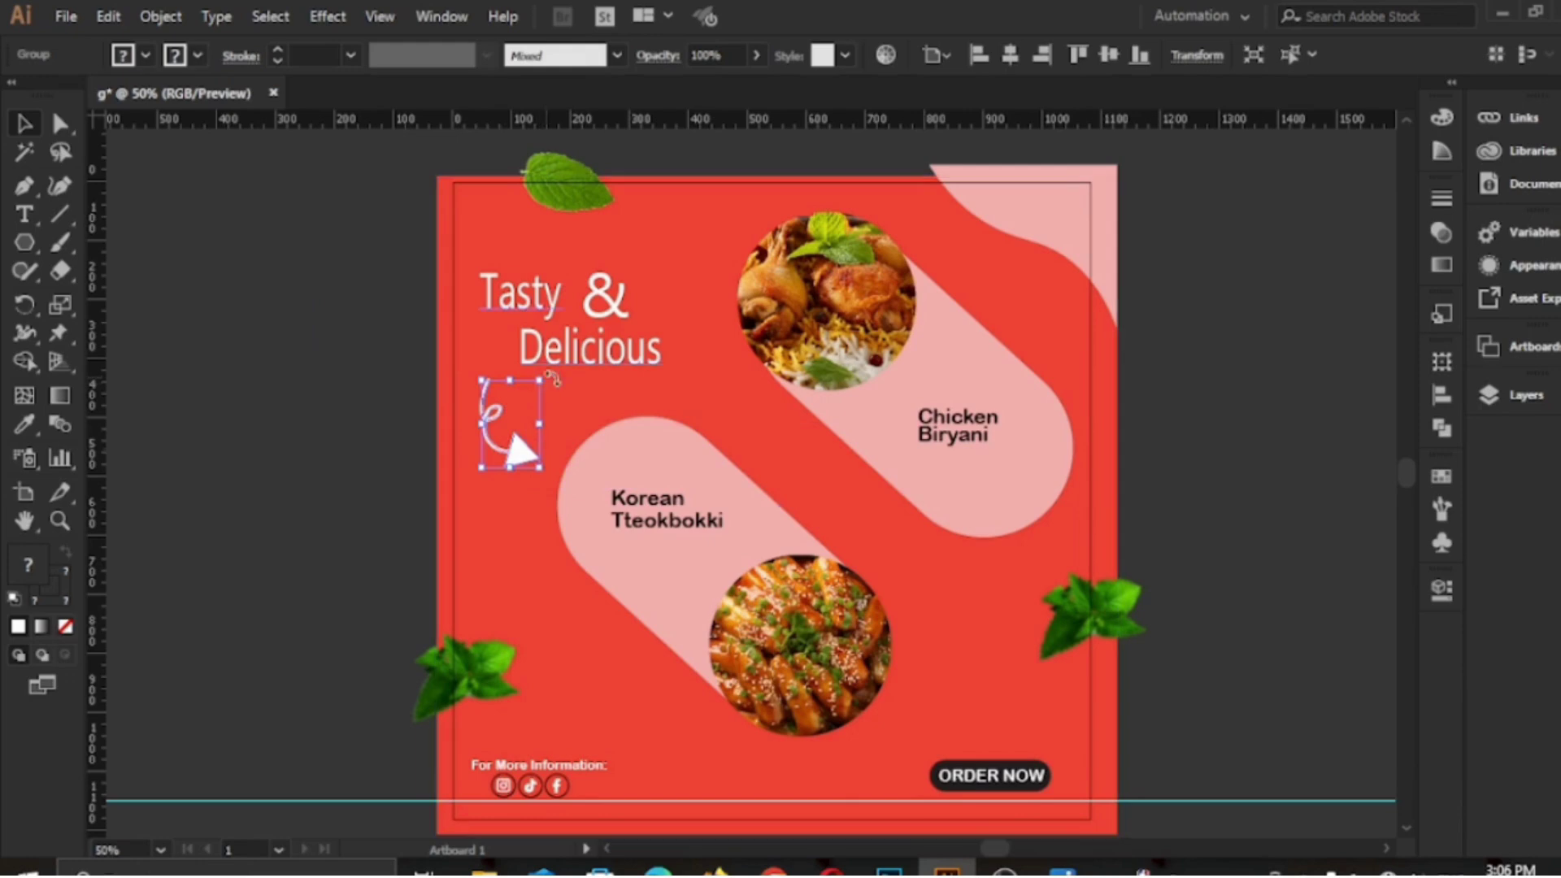
{"action": "mouse_move", "coordinate": [541, 379]}
{"action": "left_mouse_down"}
{"action": "mouse_move", "coordinate": [561, 378]}
{"action": "mouse_move", "coordinate": [564, 442]}
{"action": "mouse_move", "coordinate": [520, 462]}
{"action": "left_mouse_up"}
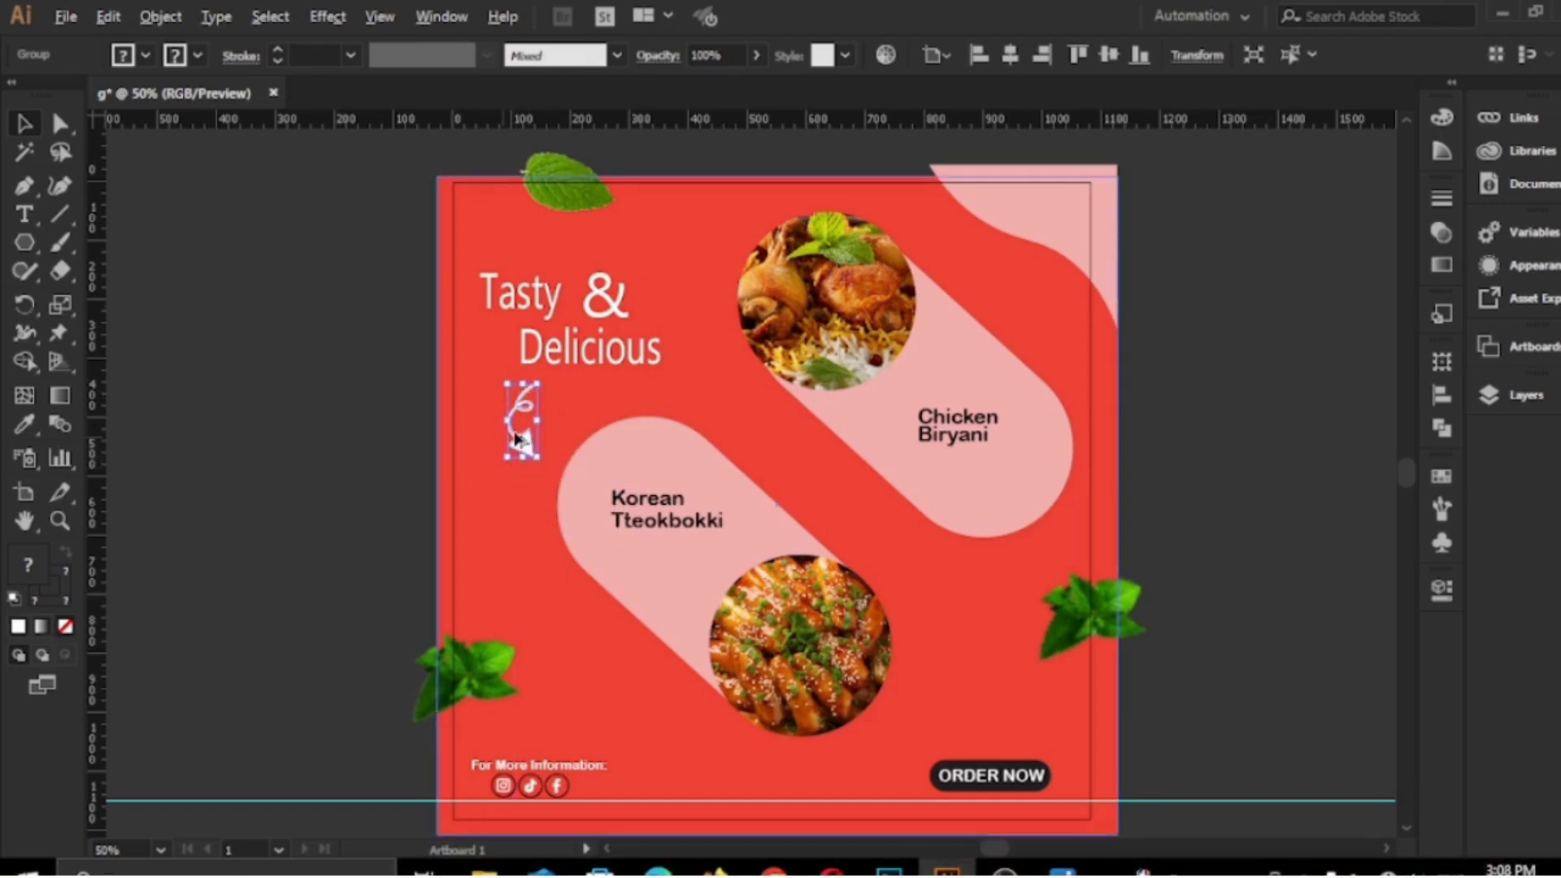
Duplicate the arrow above the "&", rotate it sideways and flip it horizontally to point at the biryani image.
{"action": "left_click_drag", "start_coordinate": [516, 439], "coordinate": [642, 276]}
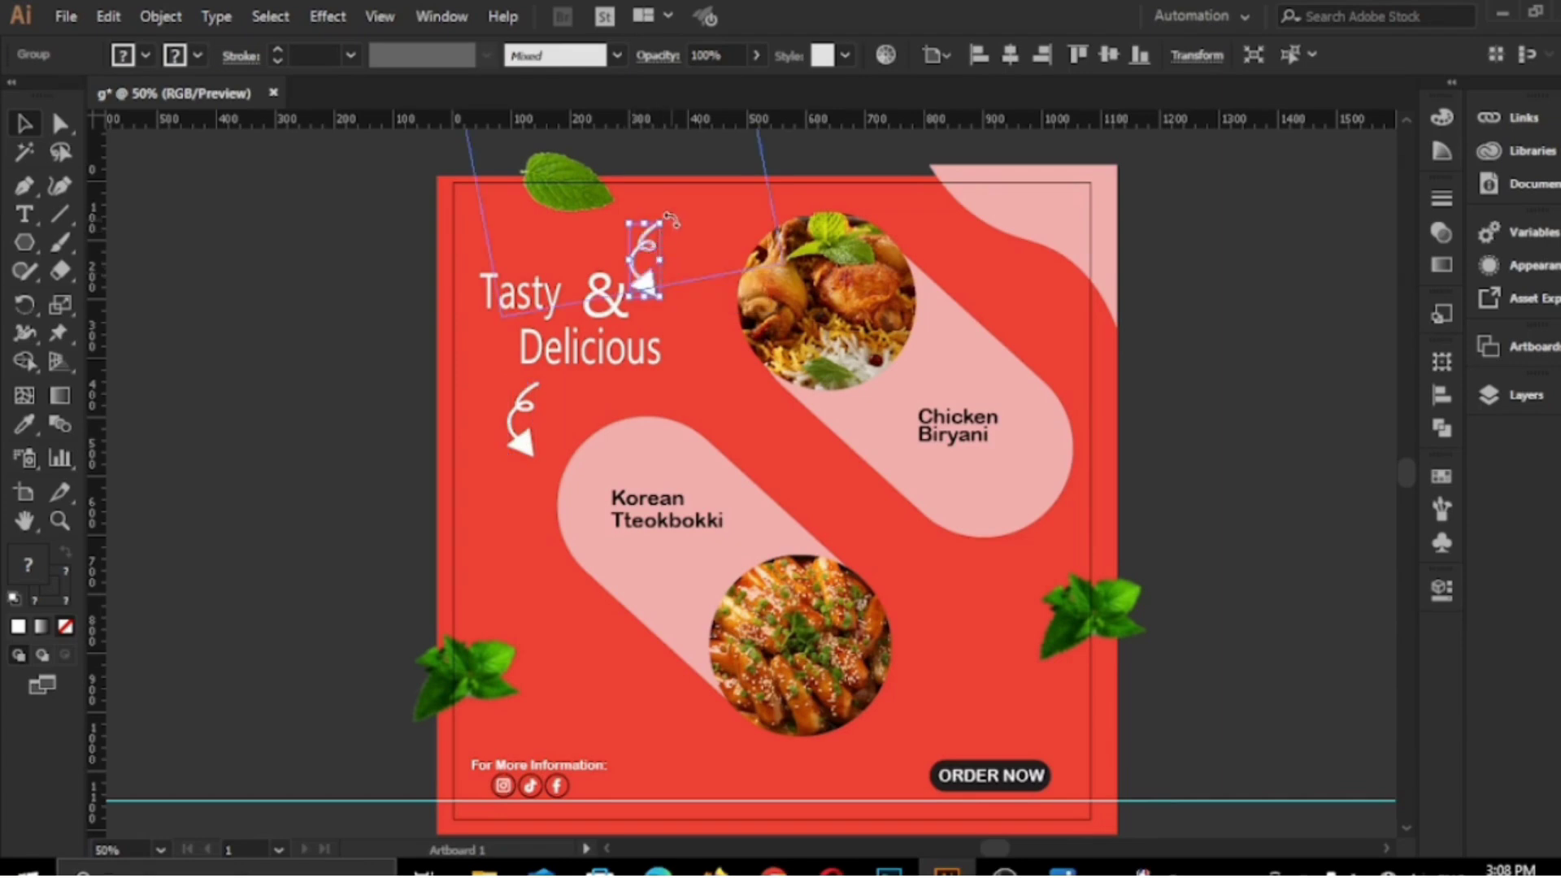
{"action": "left_click_drag", "start_coordinate": [671, 218], "coordinate": [697, 306]}
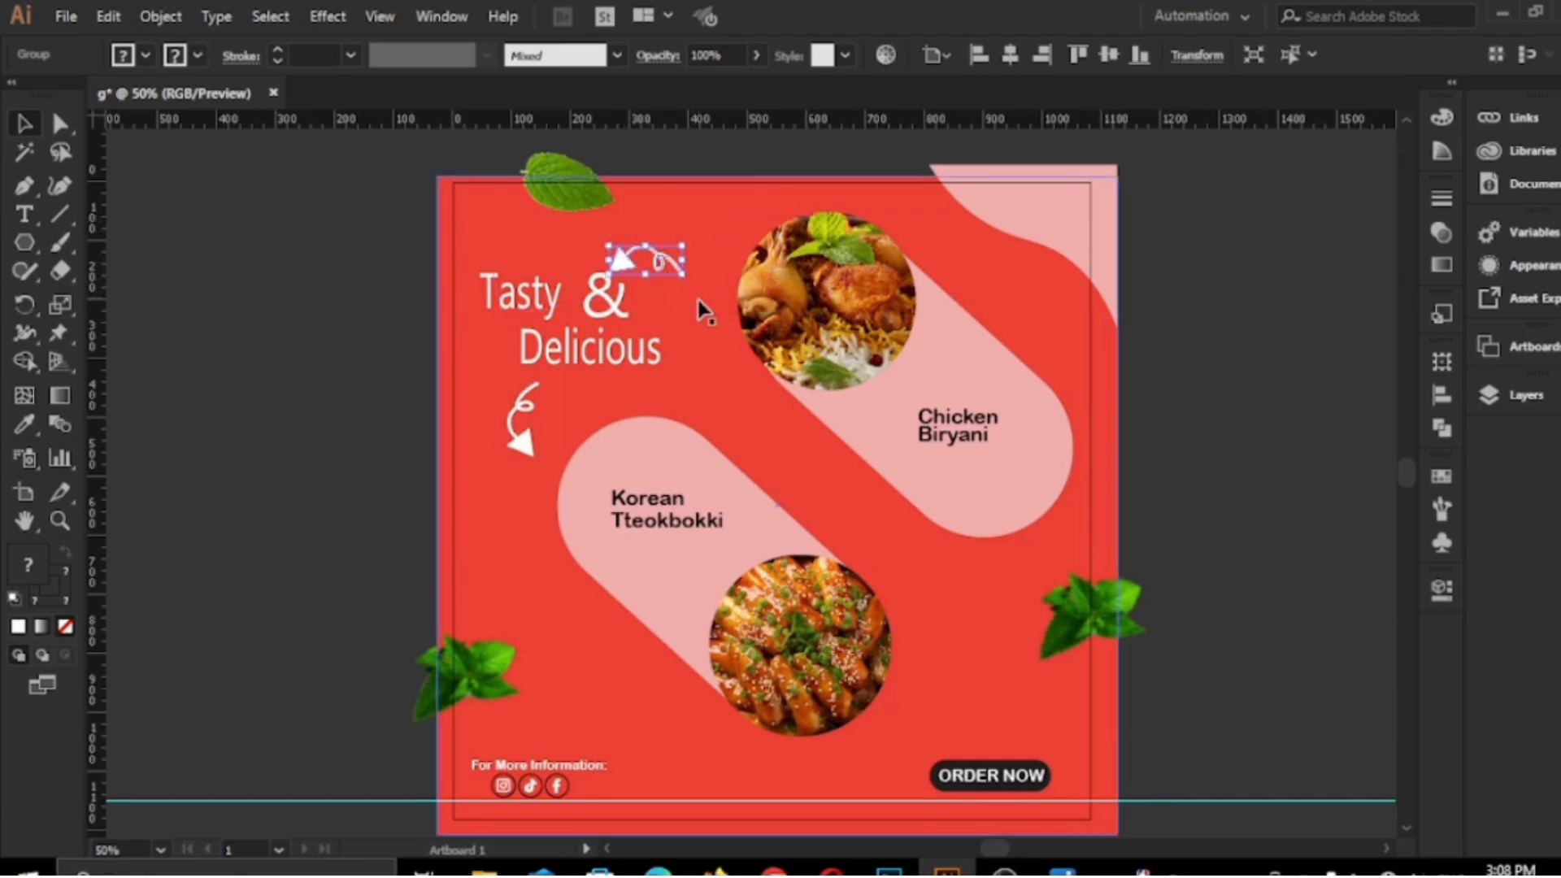
{"action": "left_click", "coordinate": [1449, 598]}
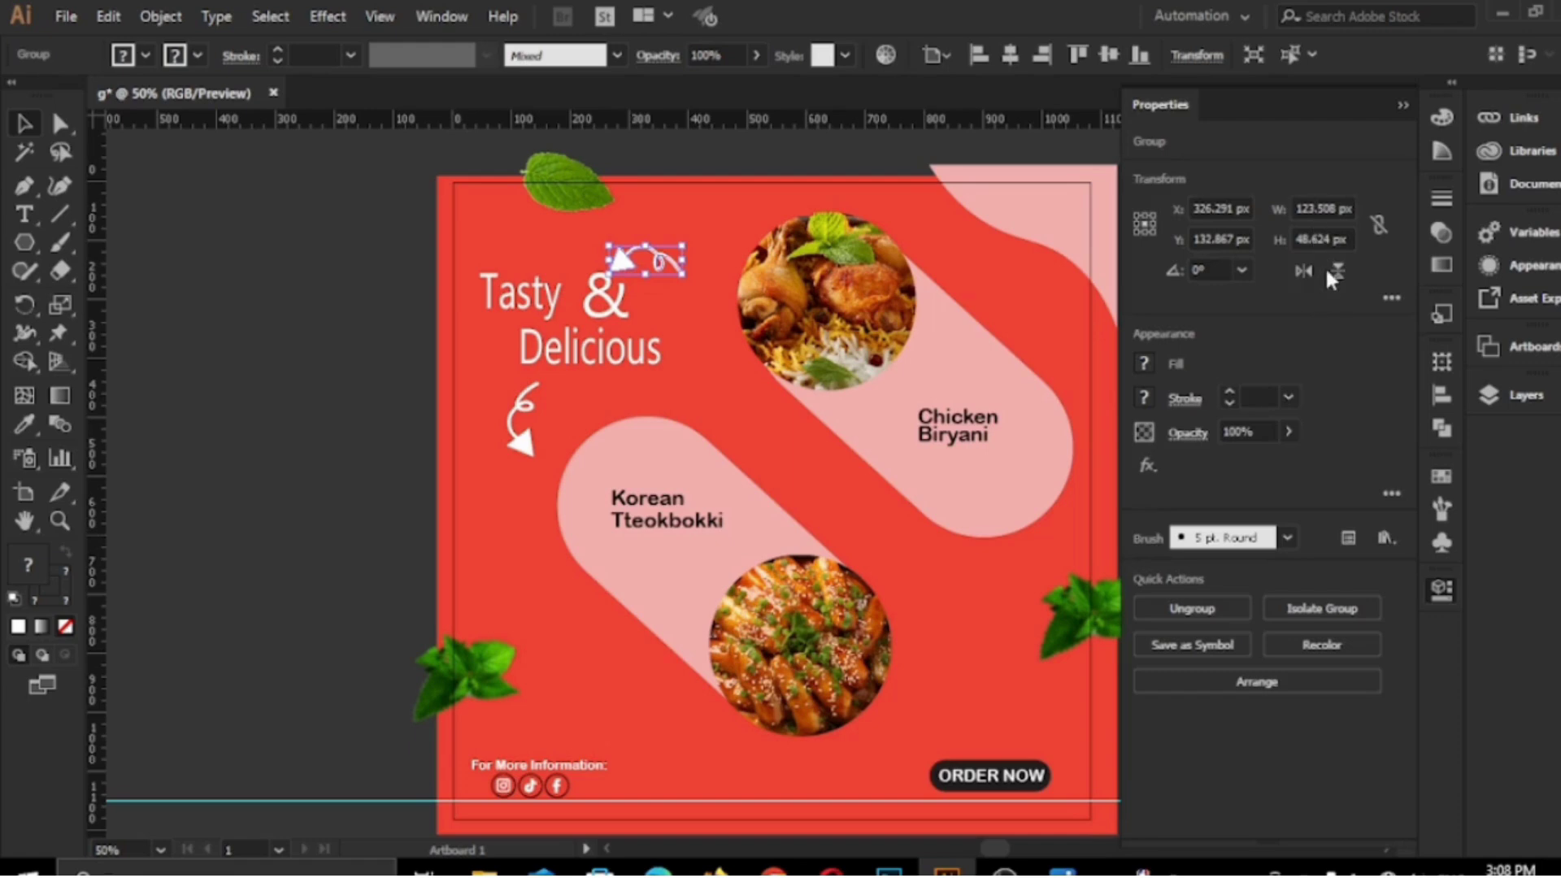
{"action": "left_click", "coordinate": [1302, 271]}
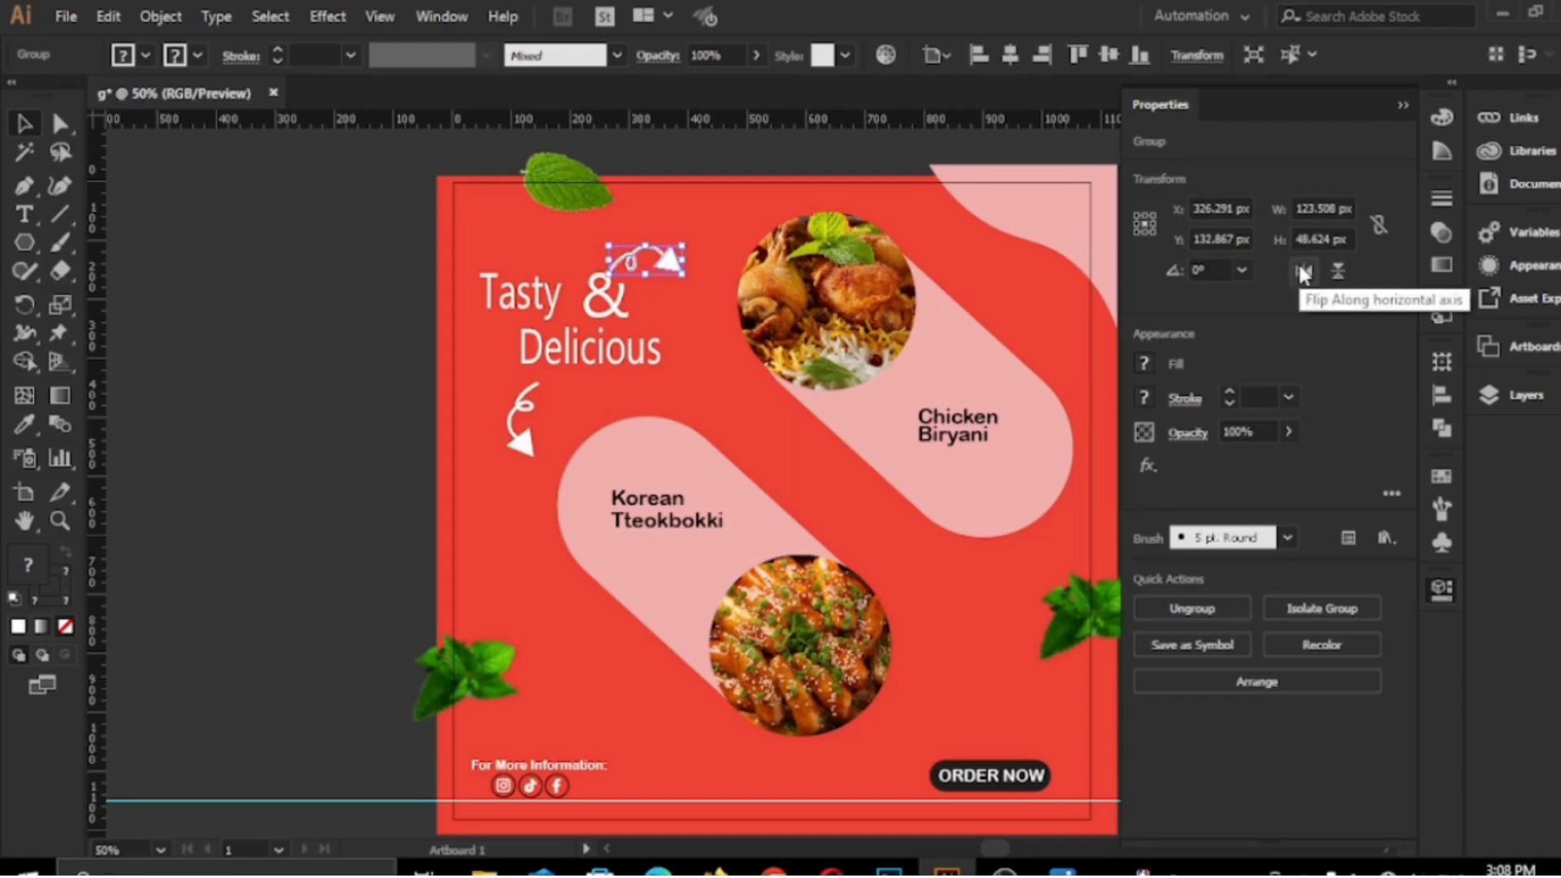
Move the upper arrow between the "&" and the biryani image, and shift the lower arrow down toward the Korean Tteokbokki capsule.
{"action": "left_click", "coordinate": [1402, 106]}
{"action": "left_click", "coordinate": [523, 244]}
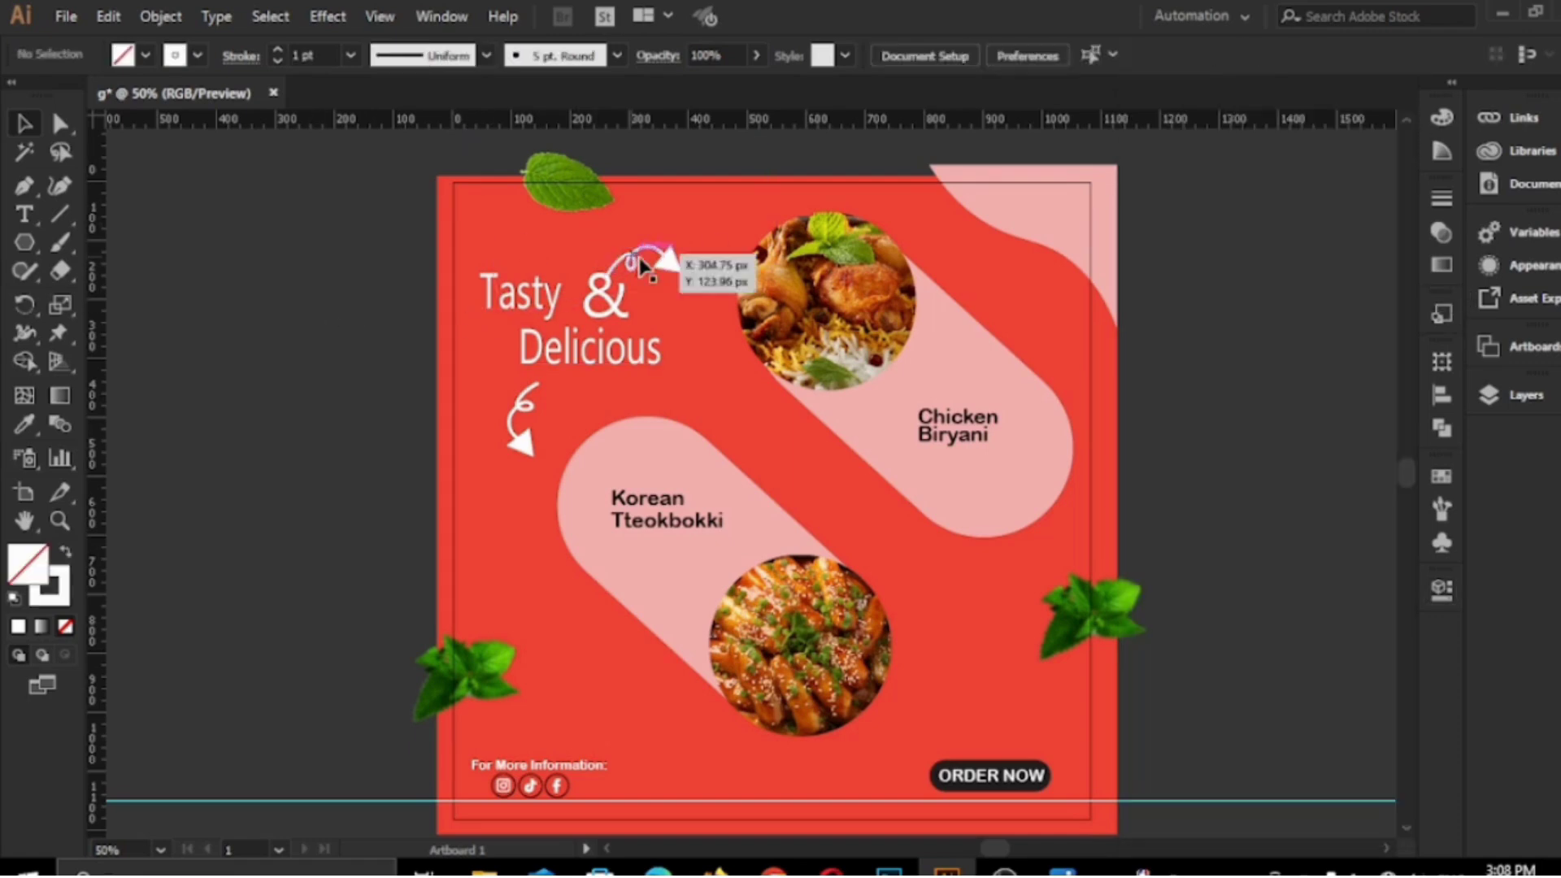
{"action": "left_click_drag", "start_coordinate": [641, 265], "coordinate": [687, 268]}
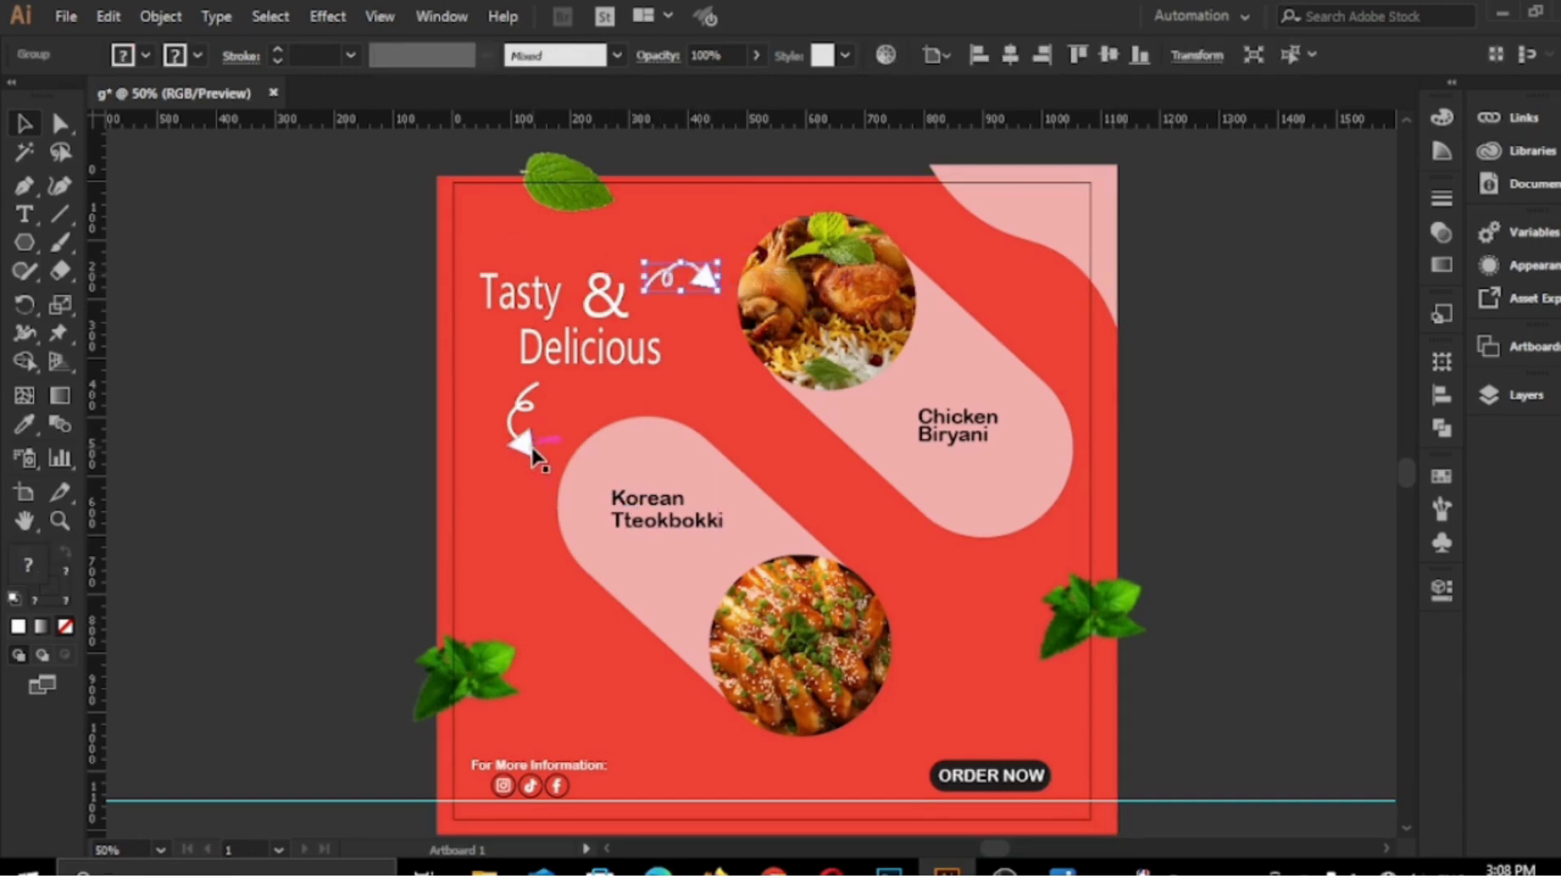
{"action": "left_click_drag", "start_coordinate": [533, 446], "coordinate": [536, 475]}
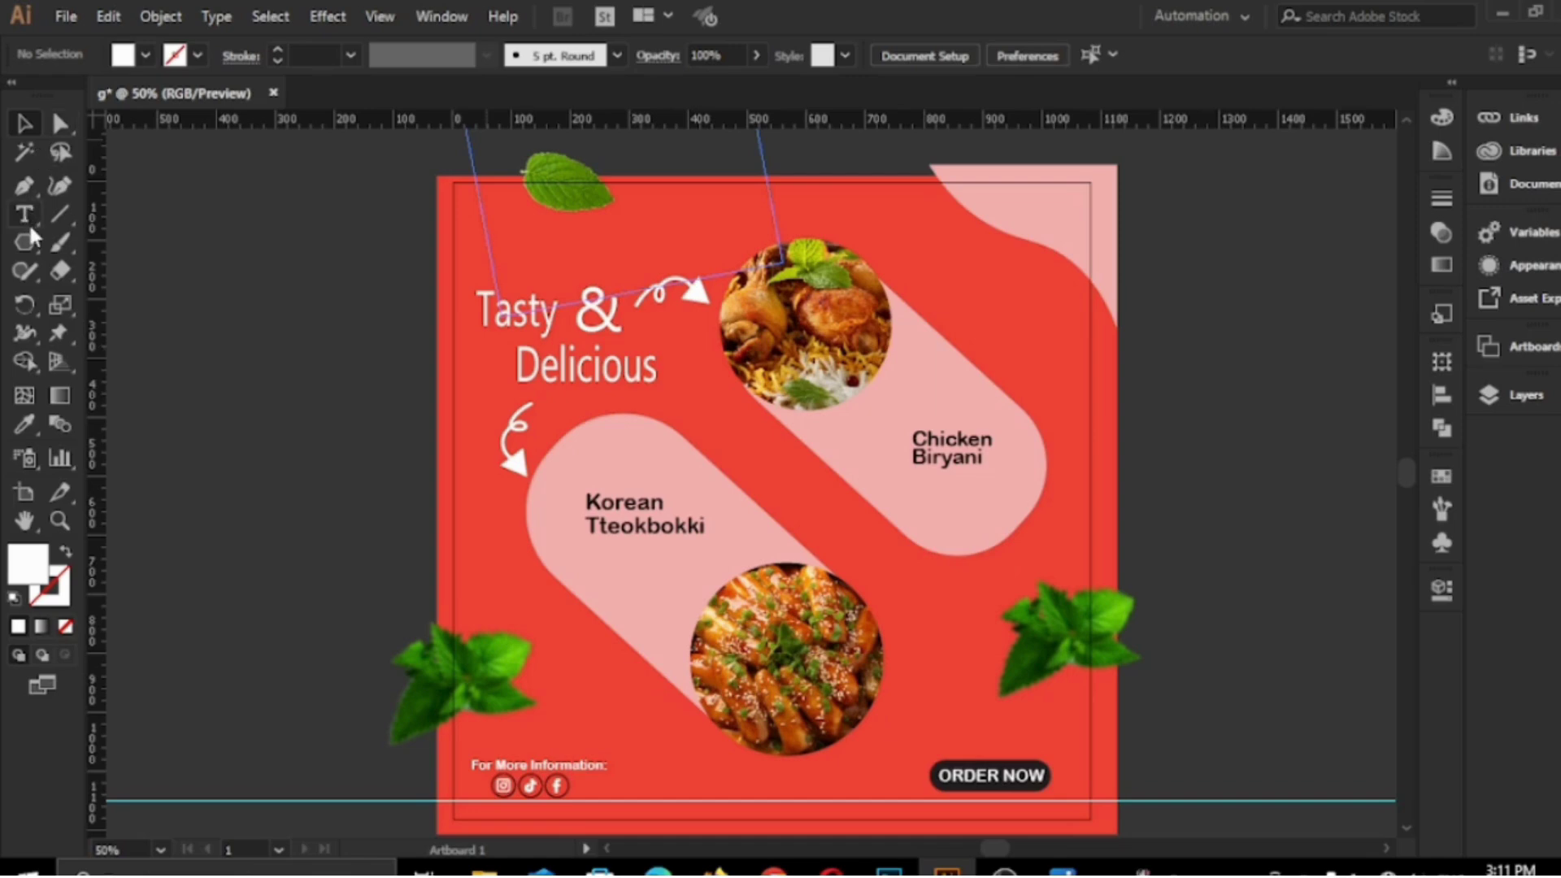
Draw a white rectangle without a stroke, 1080 × 1080 px, exactly covering the artboard.
{"action": "left_click", "coordinate": [28, 222]}
{"action": "left_click", "coordinate": [26, 241]}
{"action": "left_click", "coordinate": [97, 242]}
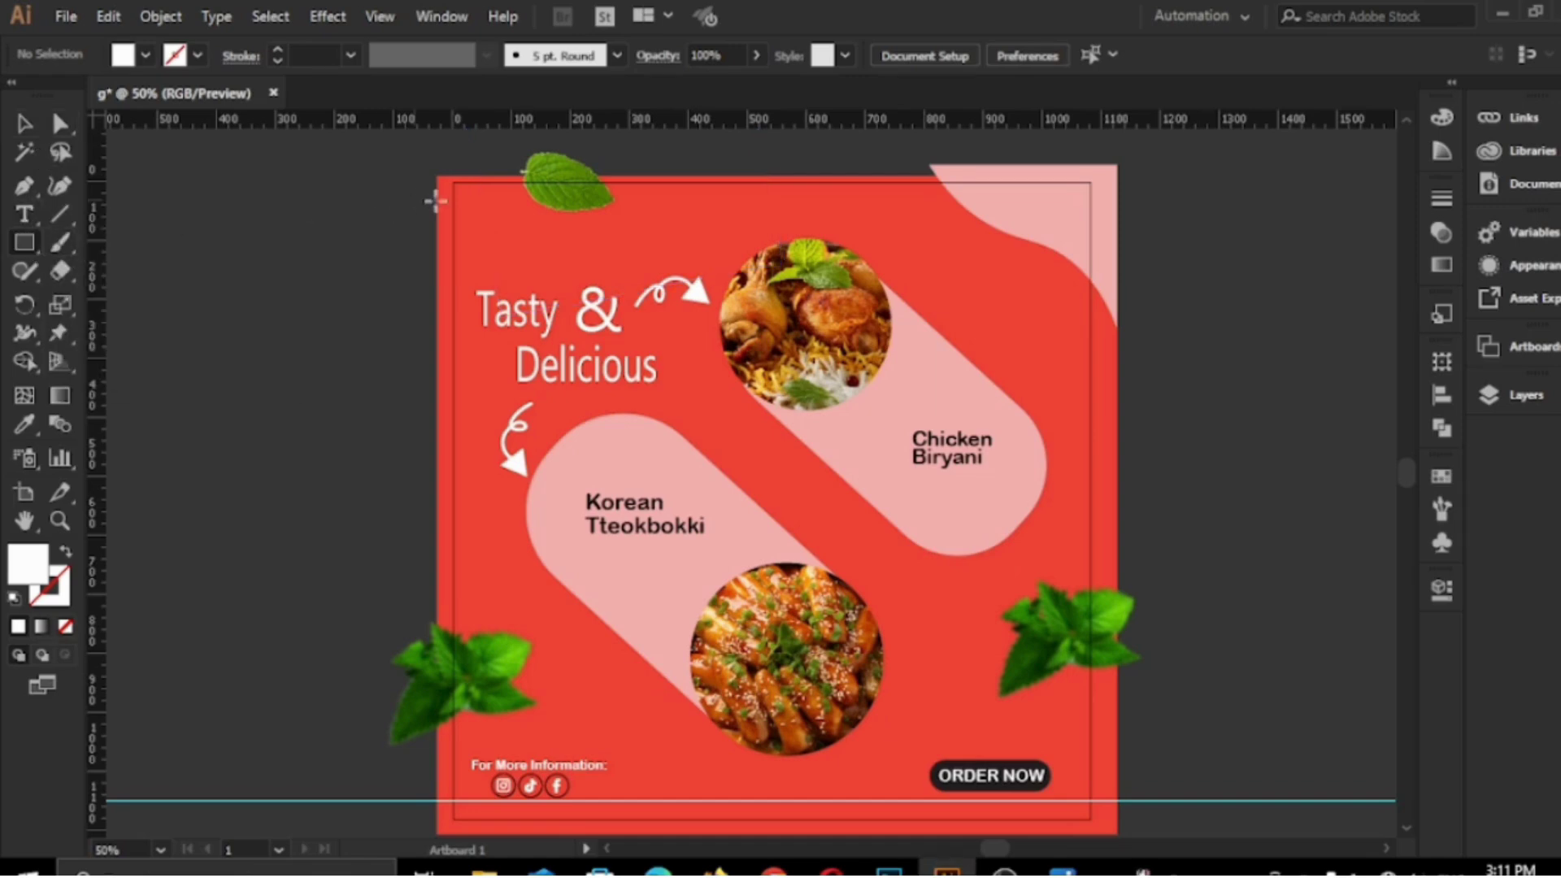
{"action": "left_click_drag", "start_coordinate": [454, 183], "coordinate": [1090, 817]}
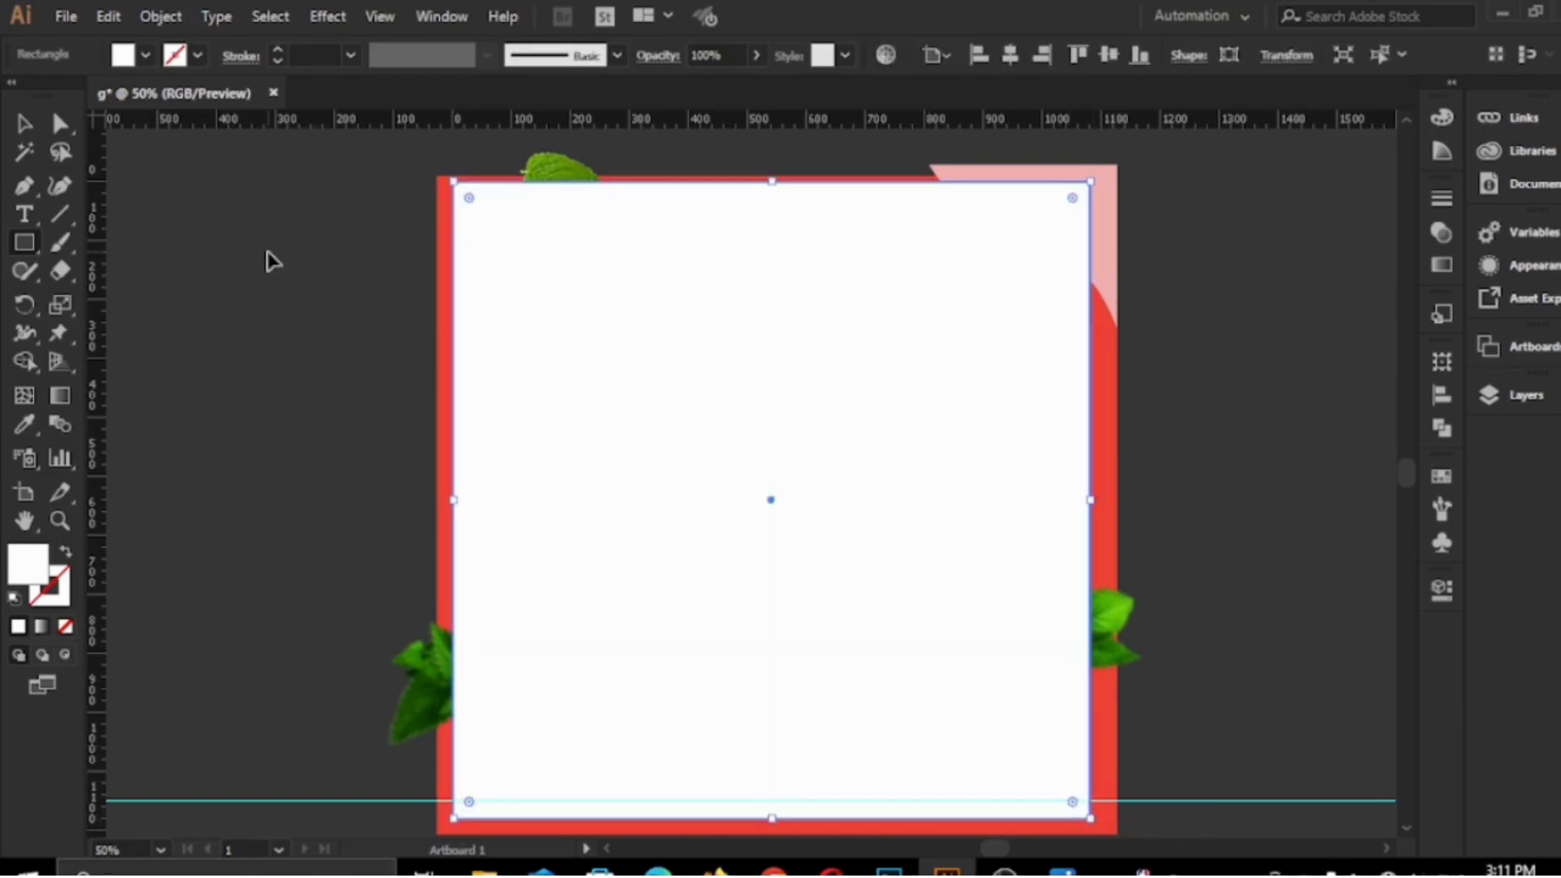
Select all the artwork and make a clipping mask with the artboard-sized rectangle to trim everything outside the post.
{"action": "key", "text": "ctrl+a"}
{"action": "key", "text": "ctrl+y"}
{"action": "right_click", "coordinate": [617, 409]}
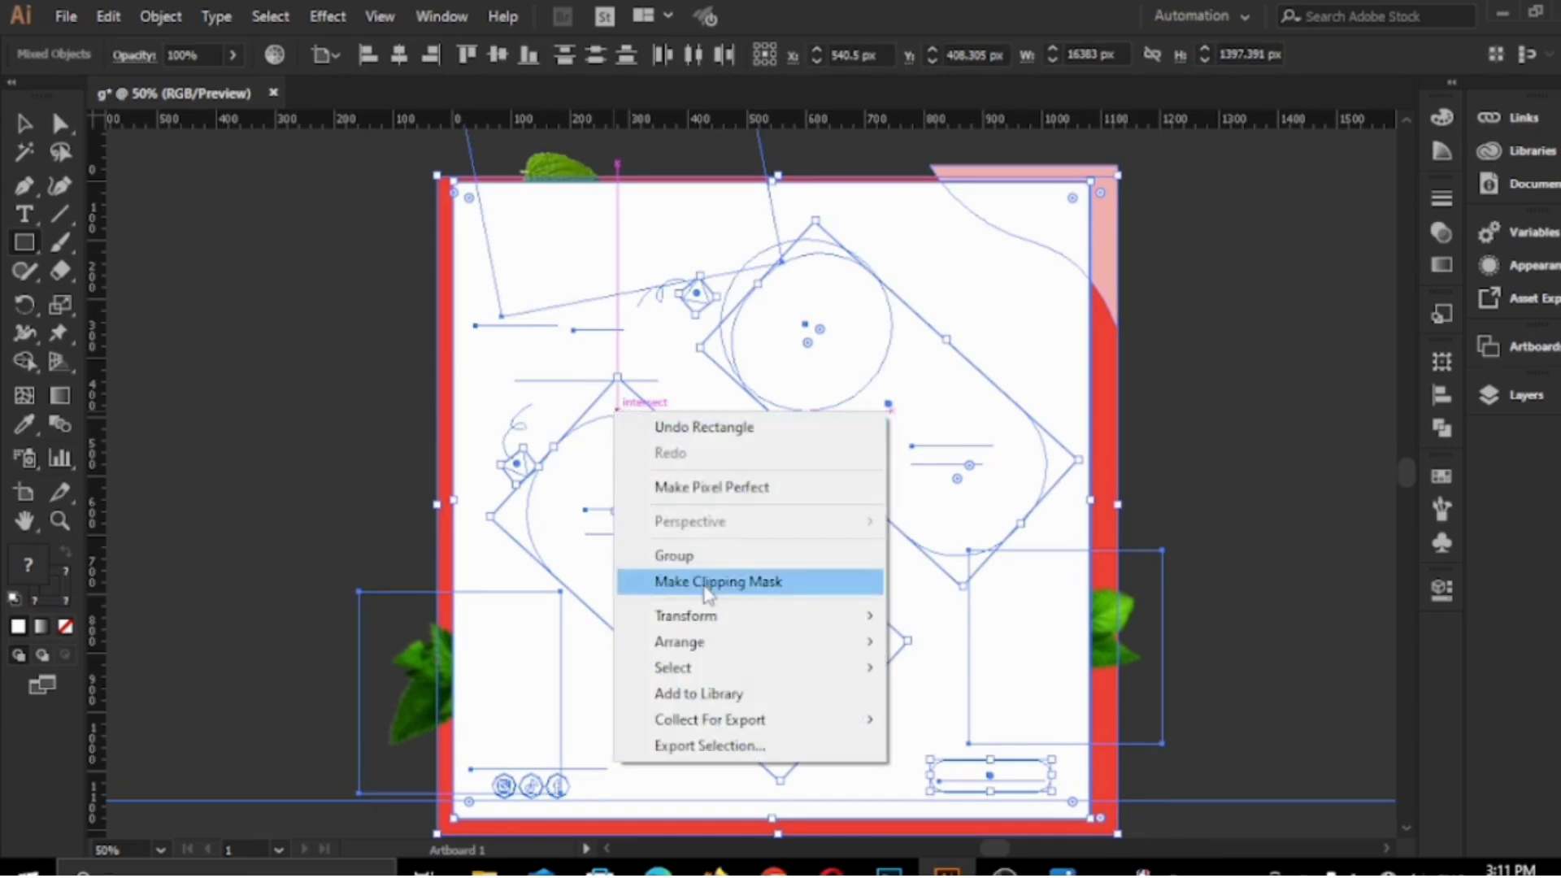
{"action": "left_click", "coordinate": [705, 582]}
{"action": "key", "text": "ctrl+y"}
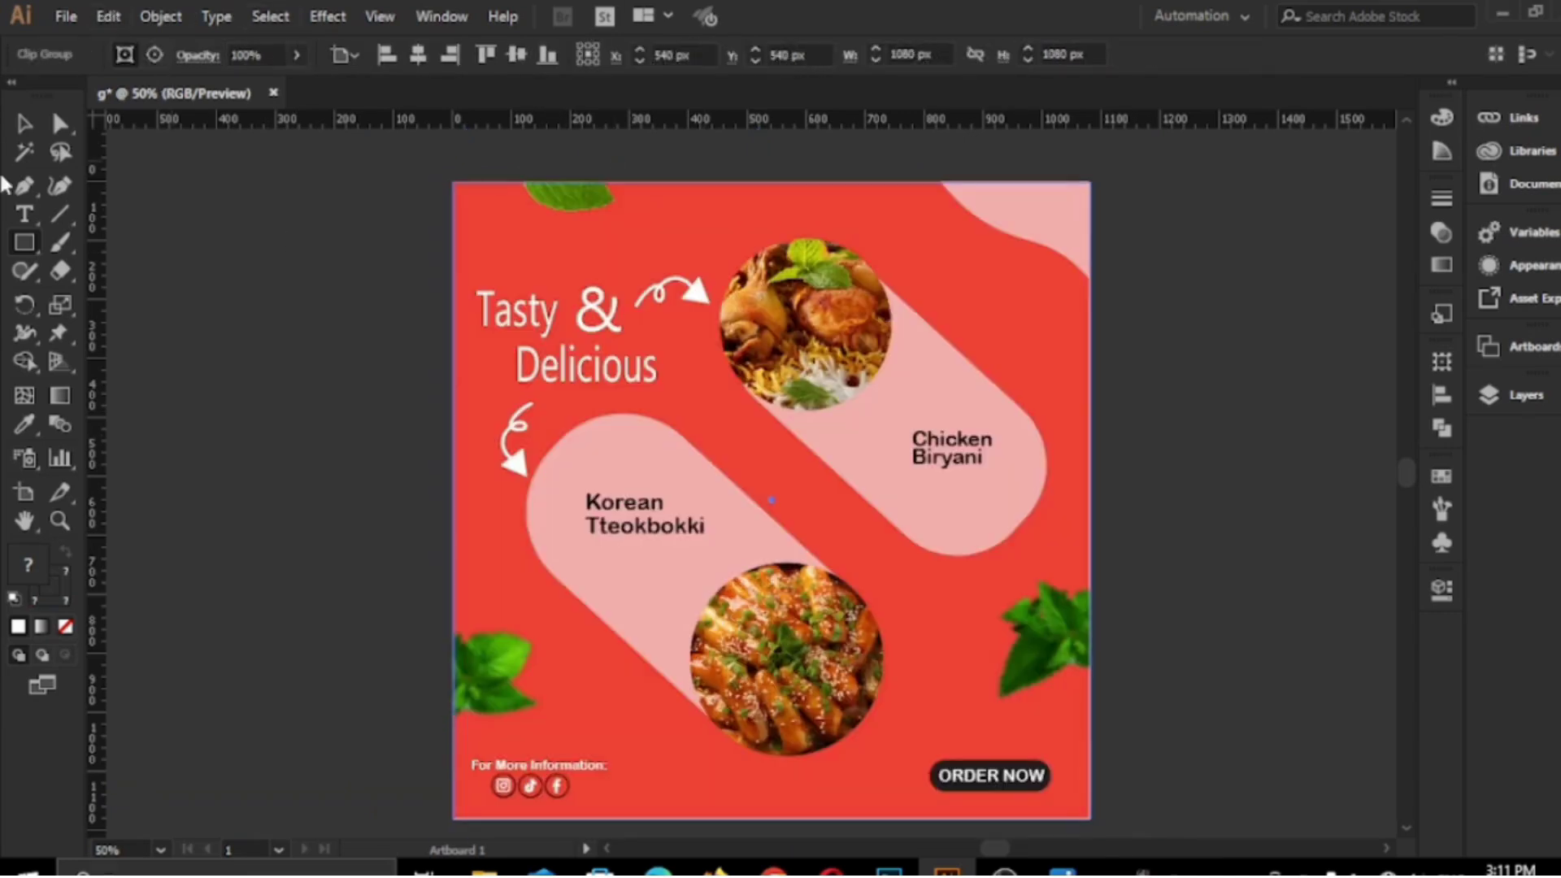